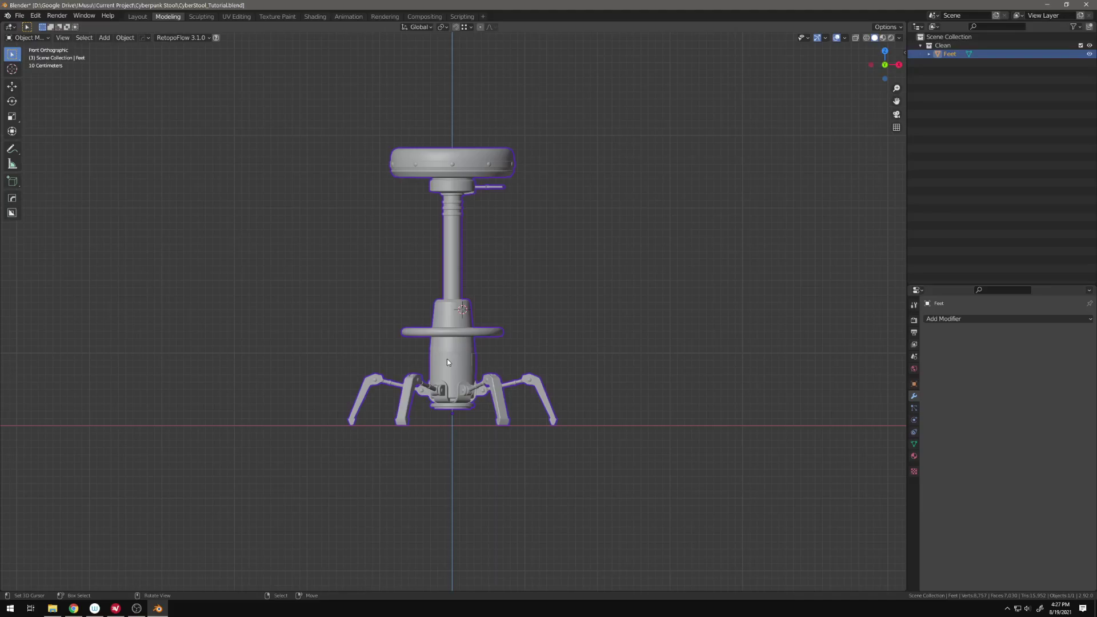
Add an Avastar Skeleton armature to the stool scene.
scroll(446, 359, "up", 2)
key("shift+a")
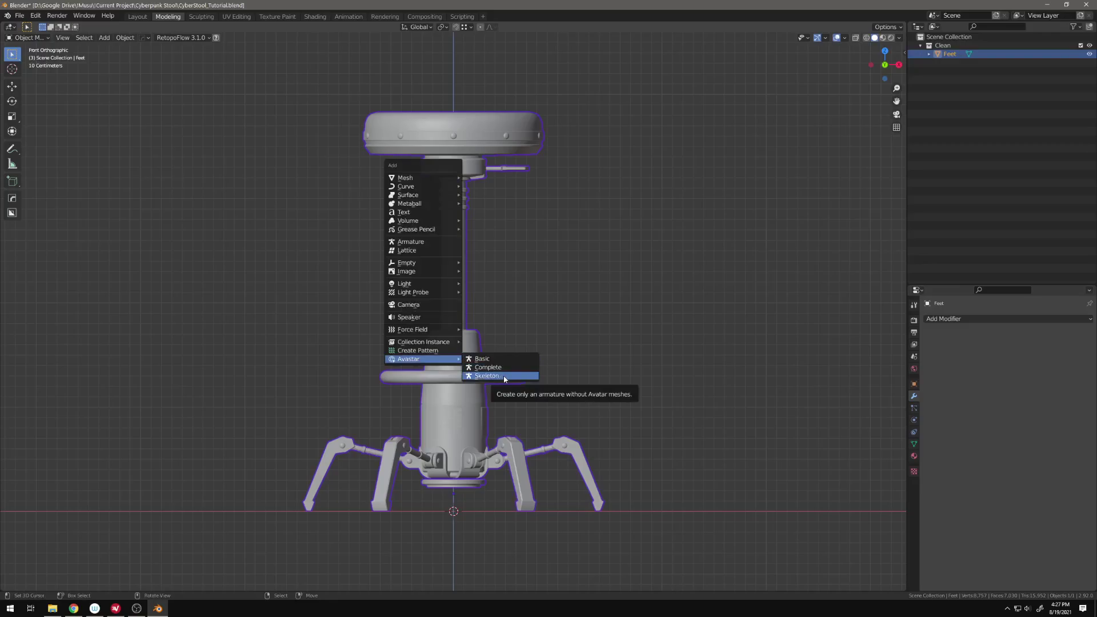
key("shift+a")
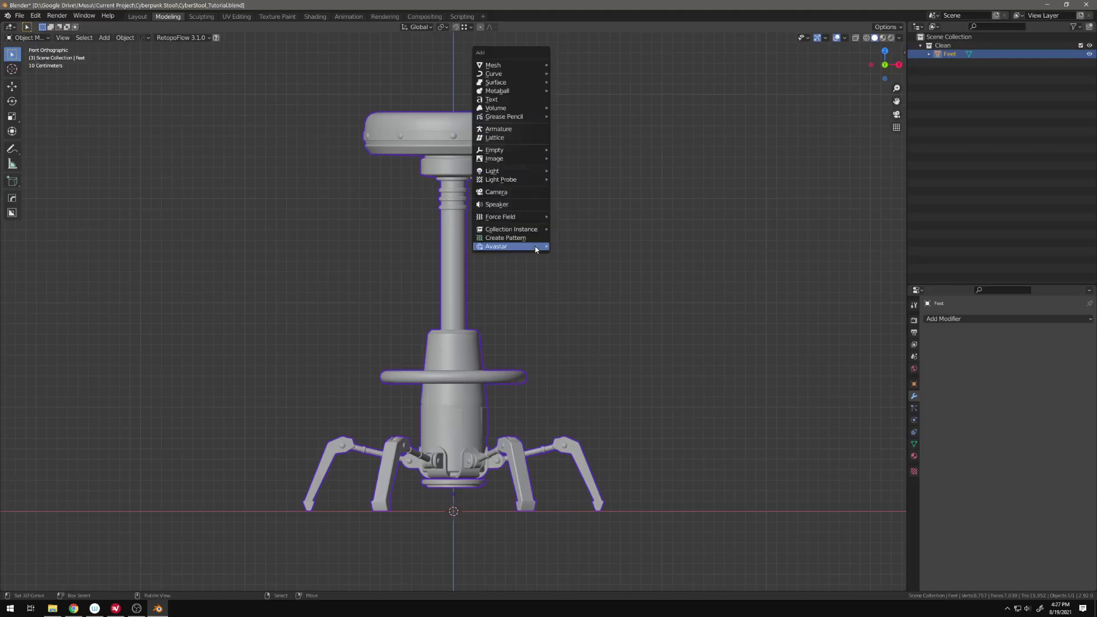
mouse_move(537, 247)
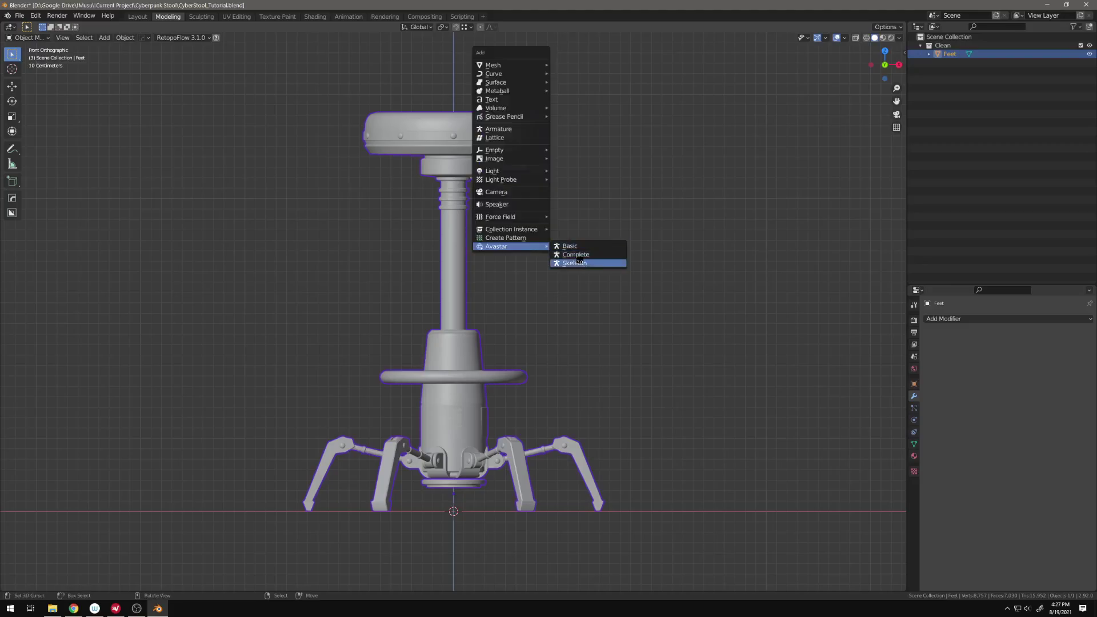
left_click(575, 262)
Show the Avastar tools and switch the rig's Avatar Shape to its locked rest shape.
key("n")
left_click(901, 152)
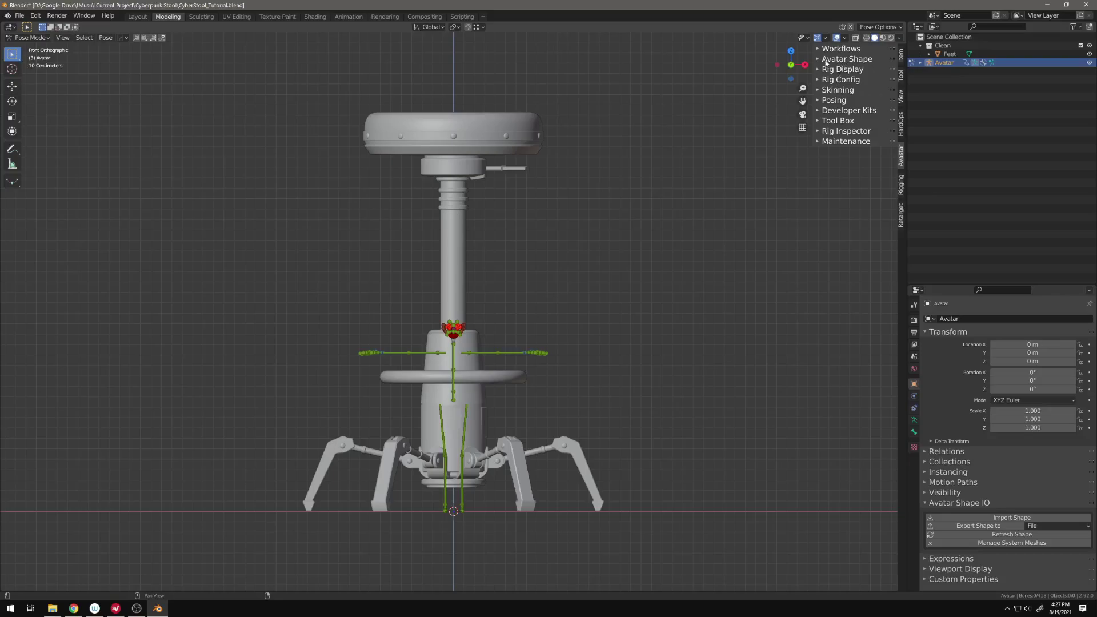
left_click(852, 59)
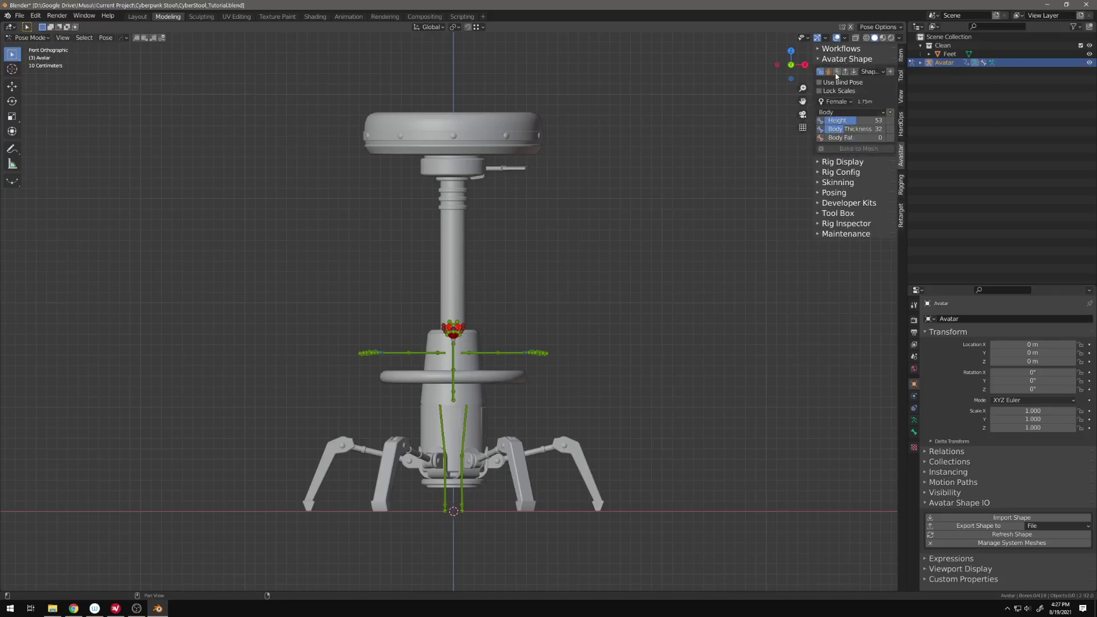
left_click(837, 73)
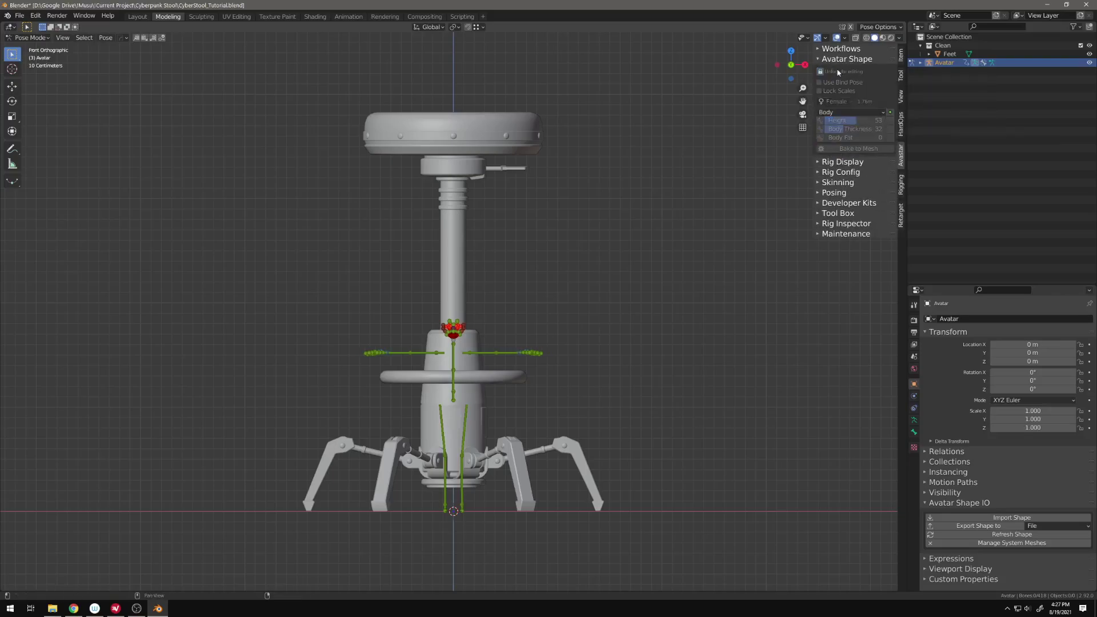
Scale the stool mesh down to roughly the skeleton's height and move it along Z until its feet rest on the ground.
middle_click_drag(658, 147, 706, 99, "shift")
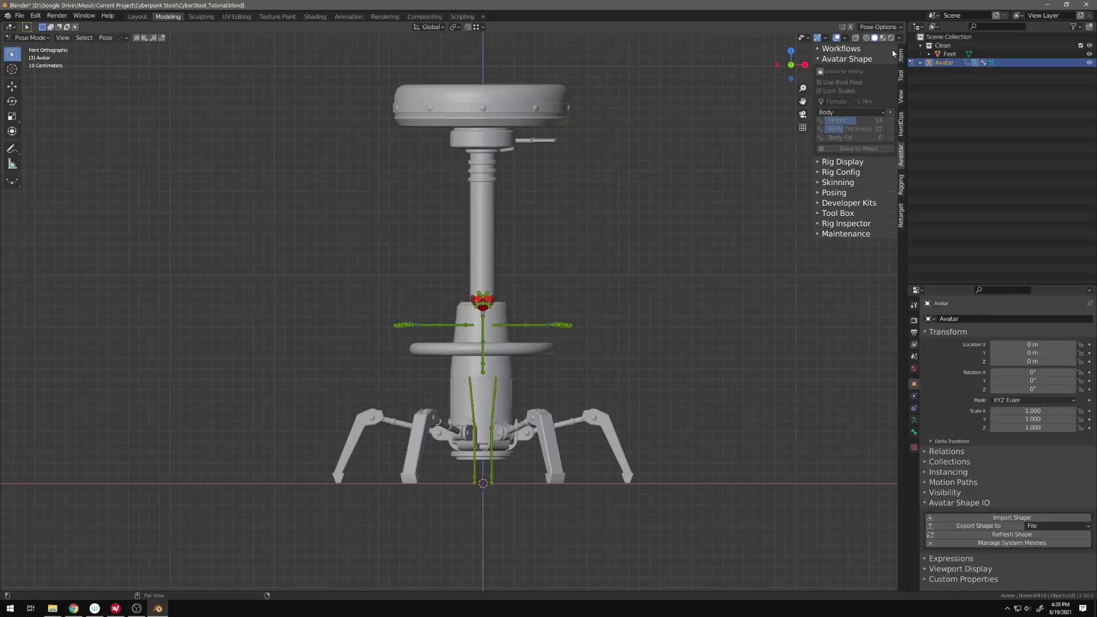
key("ctrl+Tab")
right_click(546, 117)
key("s")
left_click(603, 325)
key("g")
key("z")
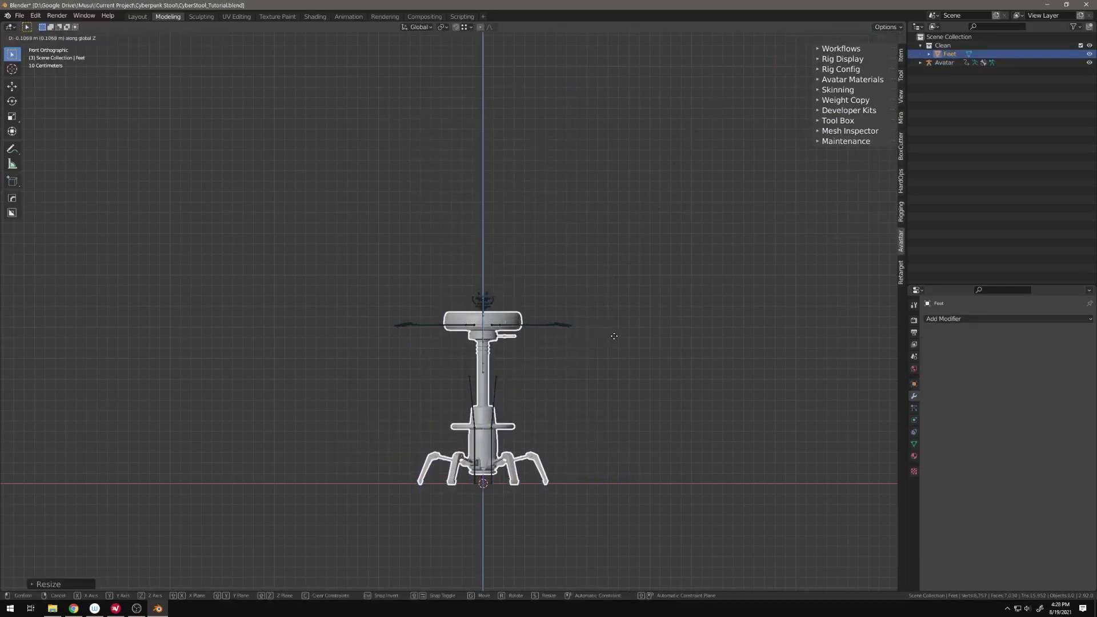
left_click(520, 324)
left_click(520, 324)
scroll(540, 280, "up", 3)
right_click(561, 249)
middle_click_drag(619, 246, 589, 245, "shift")
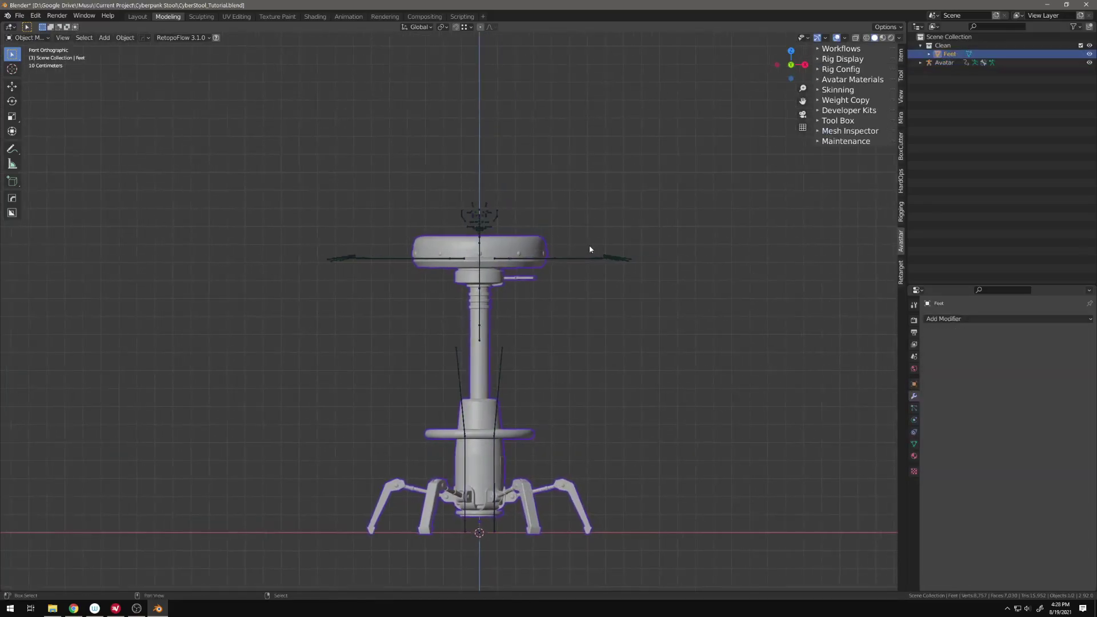
Put the Avatar rig into Avastar's Joint Edit workflow preset.
right_click(584, 255)
key("ctrl+Tab")
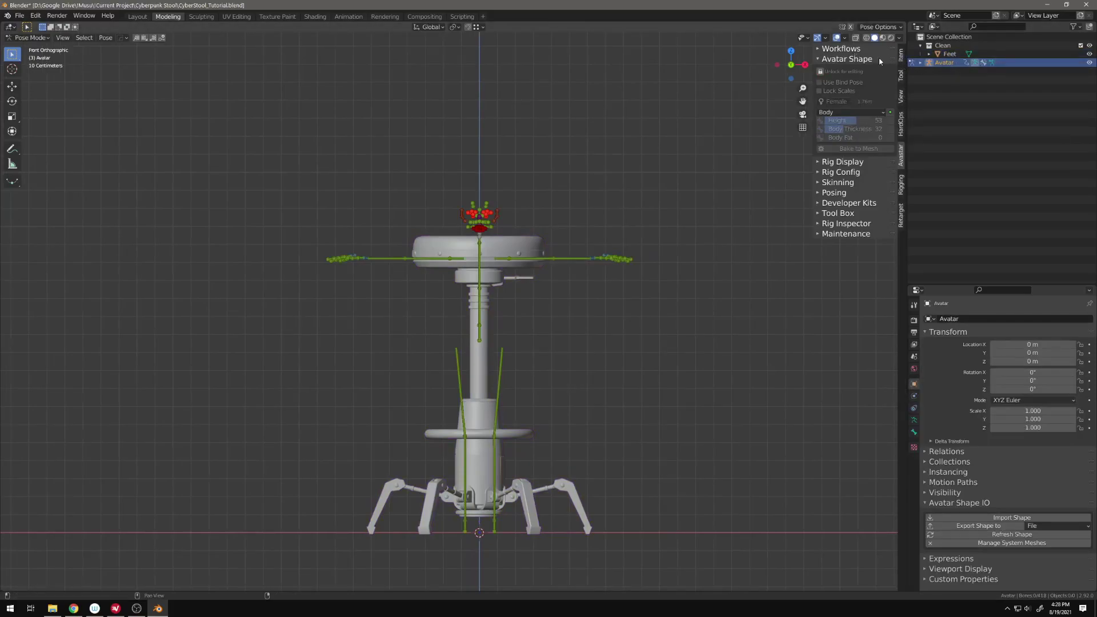
left_click(838, 50)
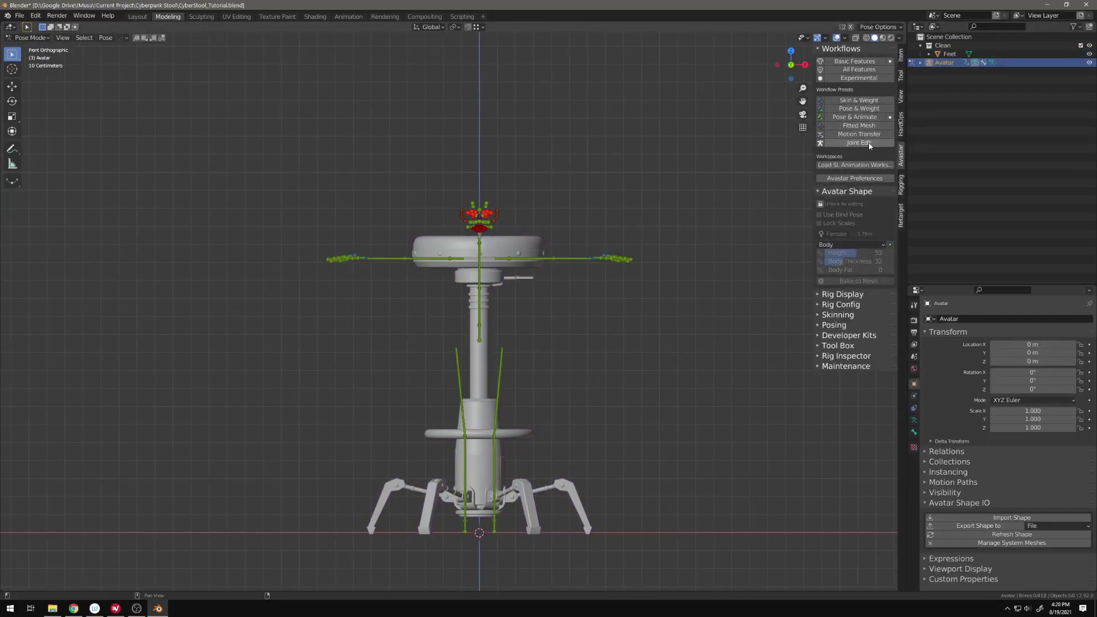
left_click(855, 142)
In top view, place the ToeRight bone along the outer section of the front leg on the skeleton's right side.
middle_click_drag(562, 338, 591, 172, "shift")
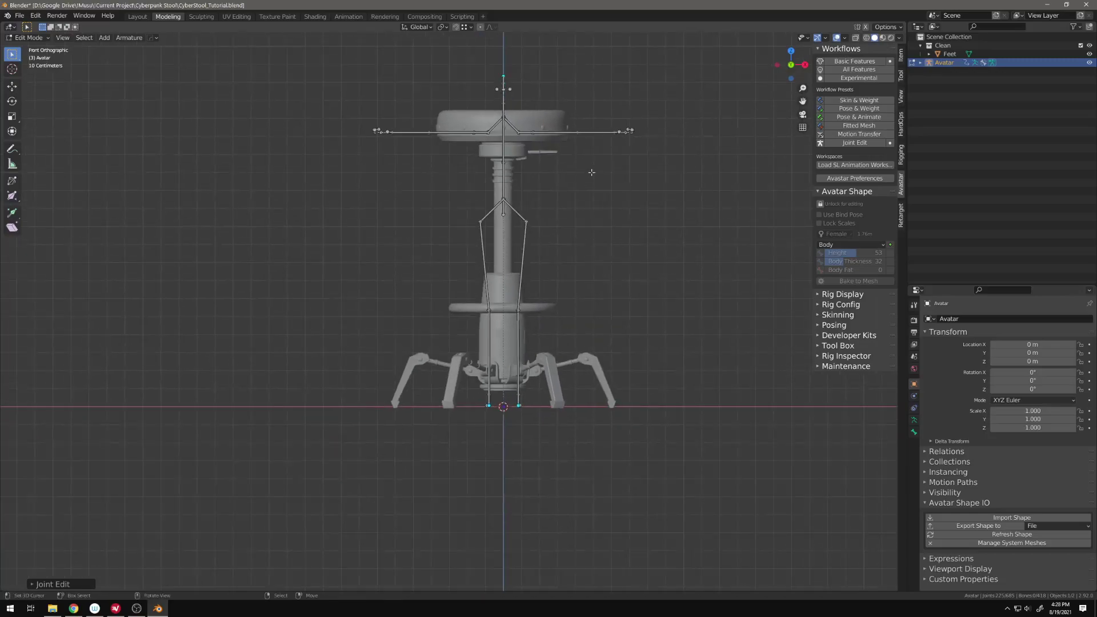
key("KP_7")
scroll(594, 173, "up", 6)
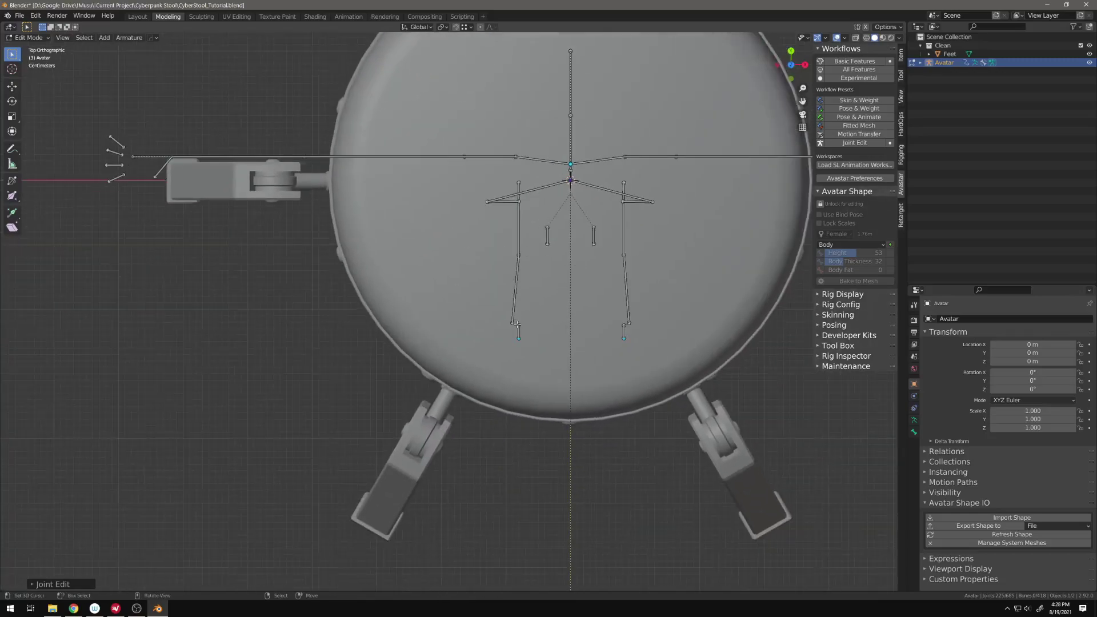
left_click(518, 330)
scroll(532, 264, "down", 3)
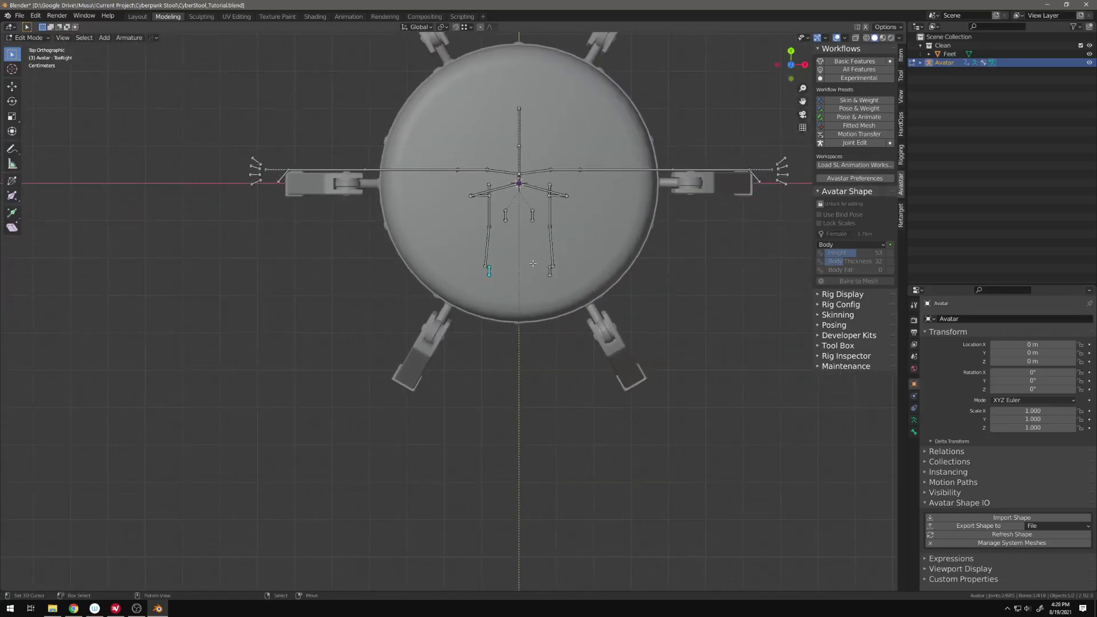
key("g")
left_click(423, 382)
right_click(420, 353)
key("g")
left_click(445, 320)
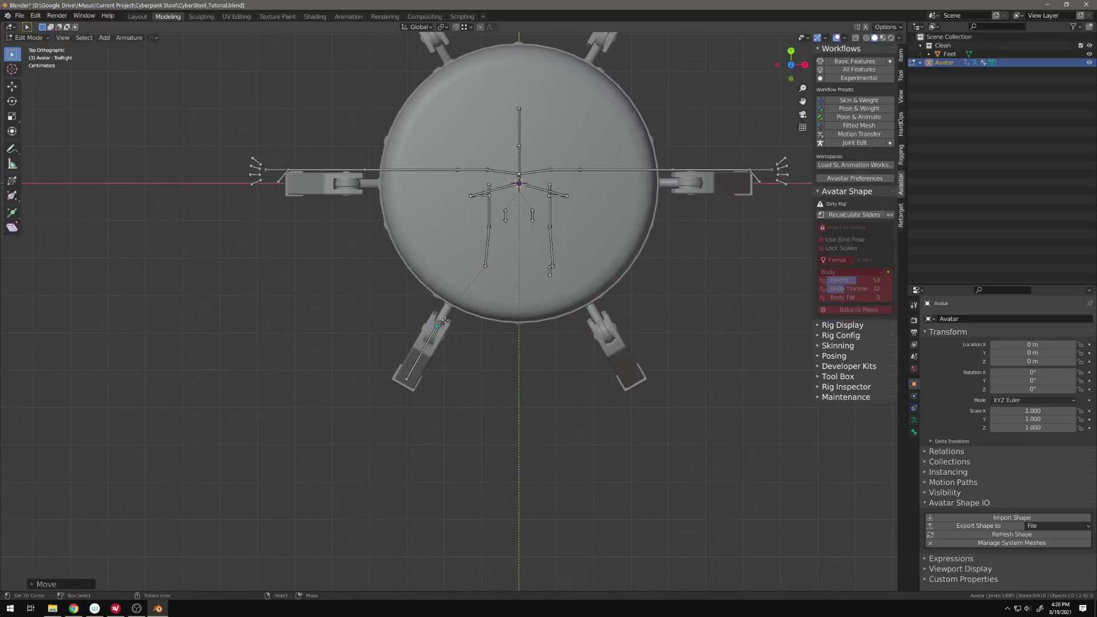
Fine-tune the tip and head positions of ToeRight over the stool leg's outer section.
left_click(486, 265)
left_click(409, 382, "shift")
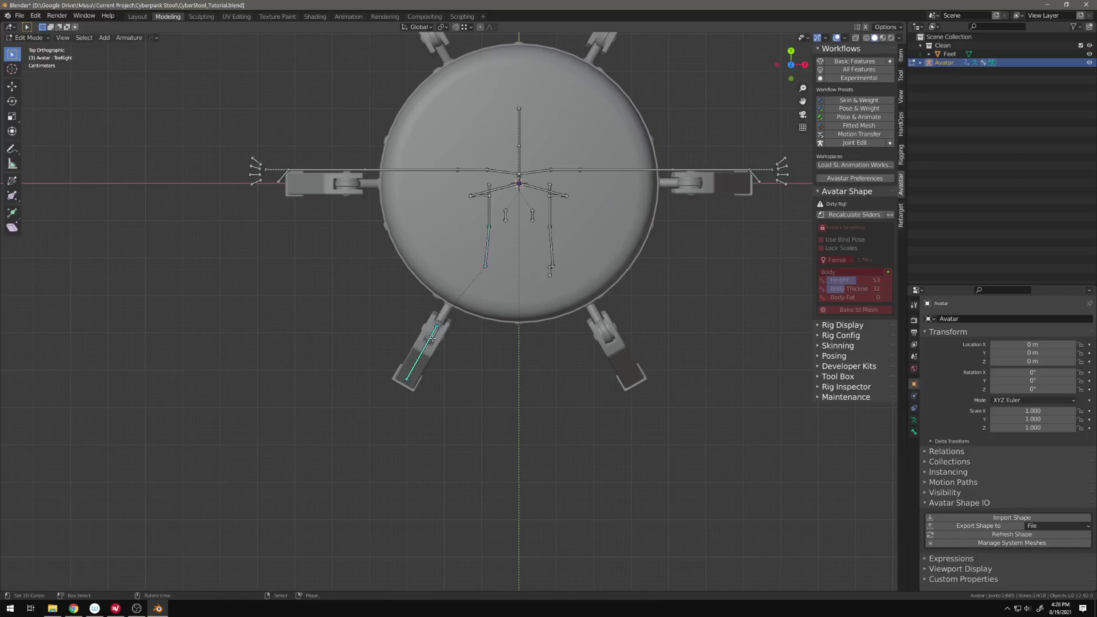
right_click(410, 383)
key("g")
left_click(409, 384)
right_click(437, 327)
key("g")
left_click(437, 327)
Enable Connected in the ToeRight bone's relations to join it to FootRight.
right_click(488, 265)
middle_click_drag(492, 260, 500, 275, "shift")
key("shift+z")
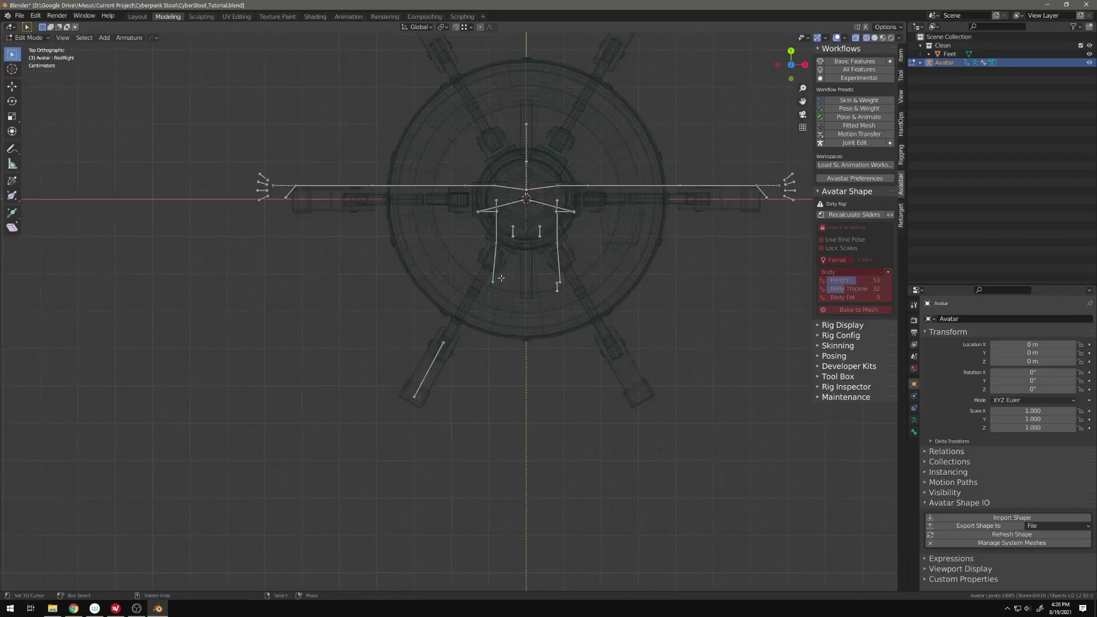
left_click(499, 248)
key("alt+z")
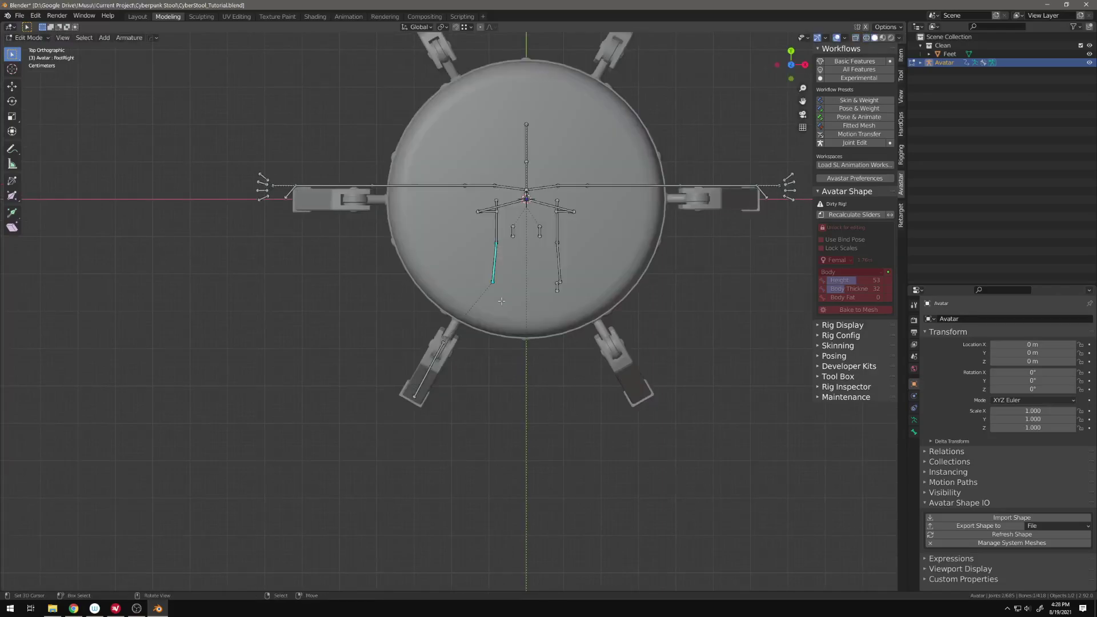
left_click(915, 433)
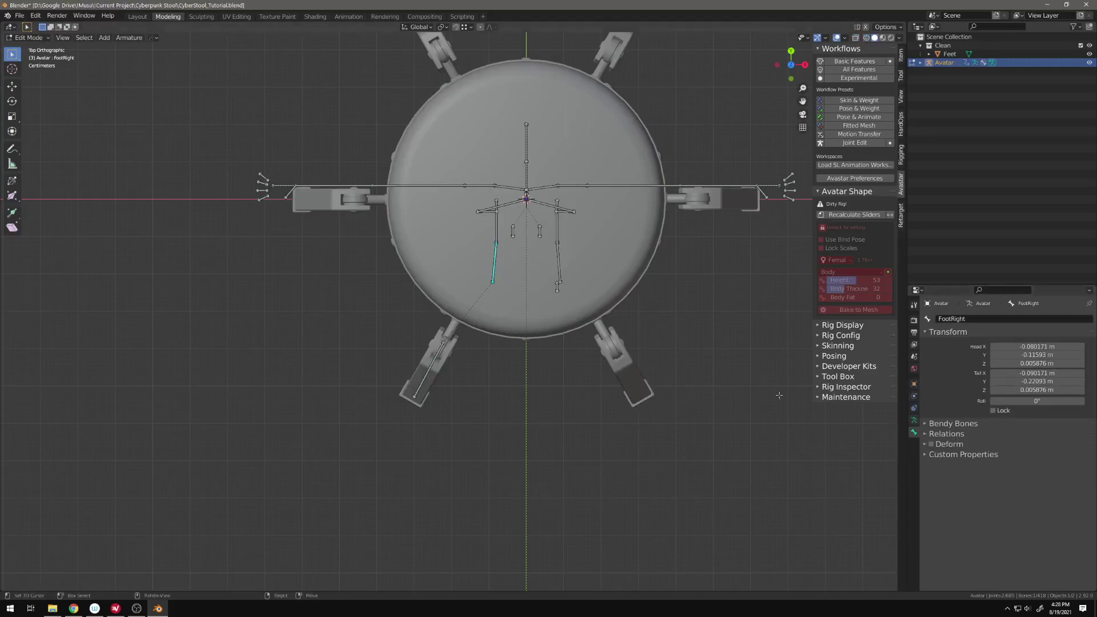
left_click(440, 350)
scroll(448, 350, "up", 3)
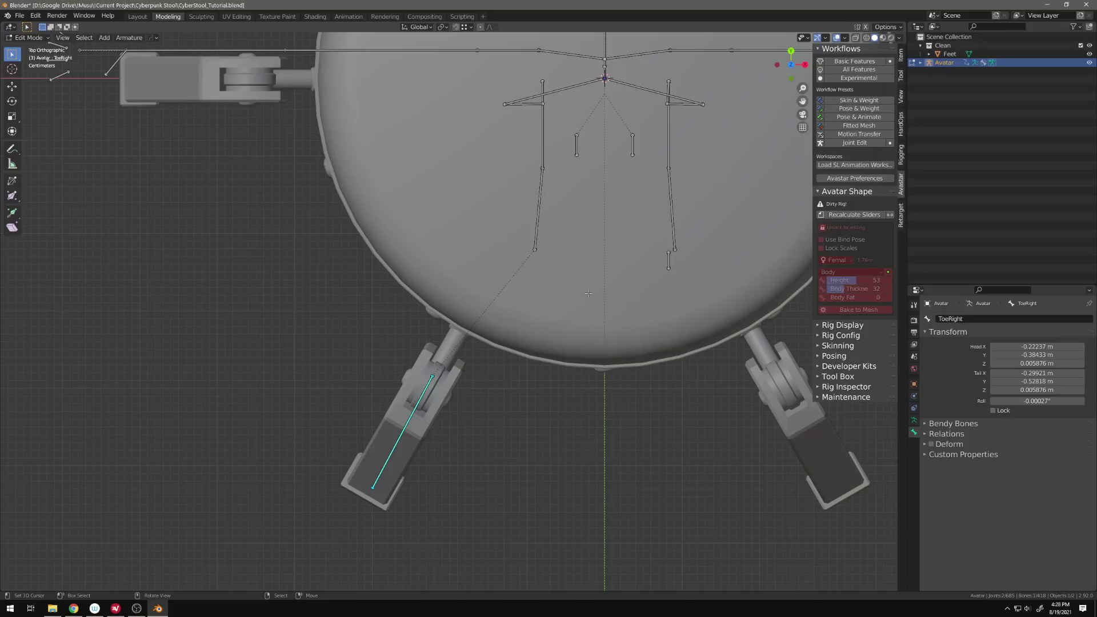
left_click(946, 433)
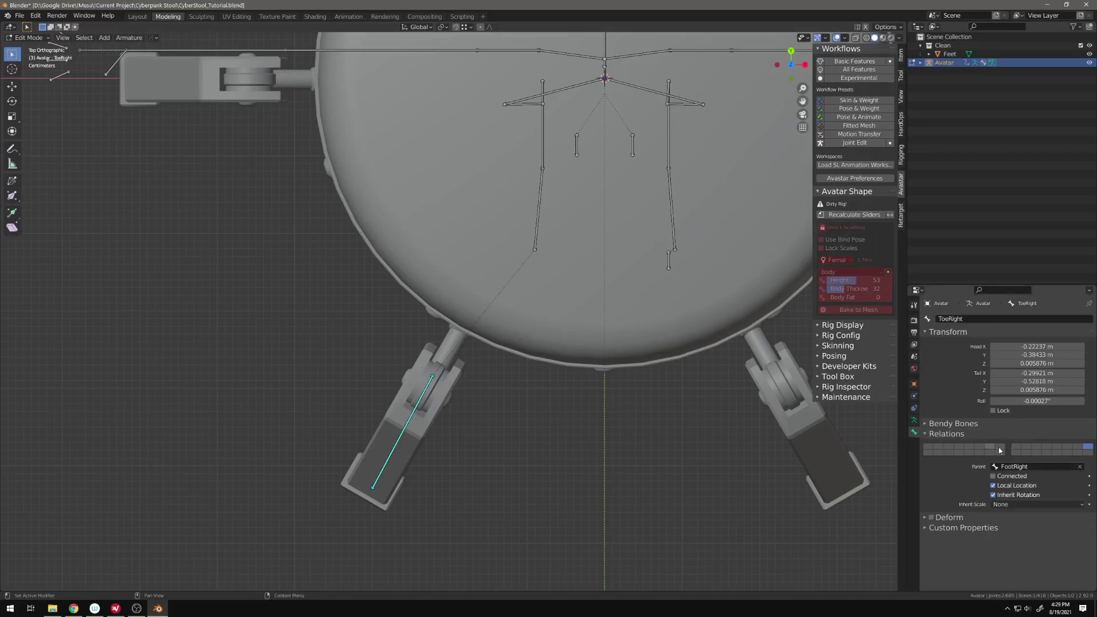
left_click(1013, 478)
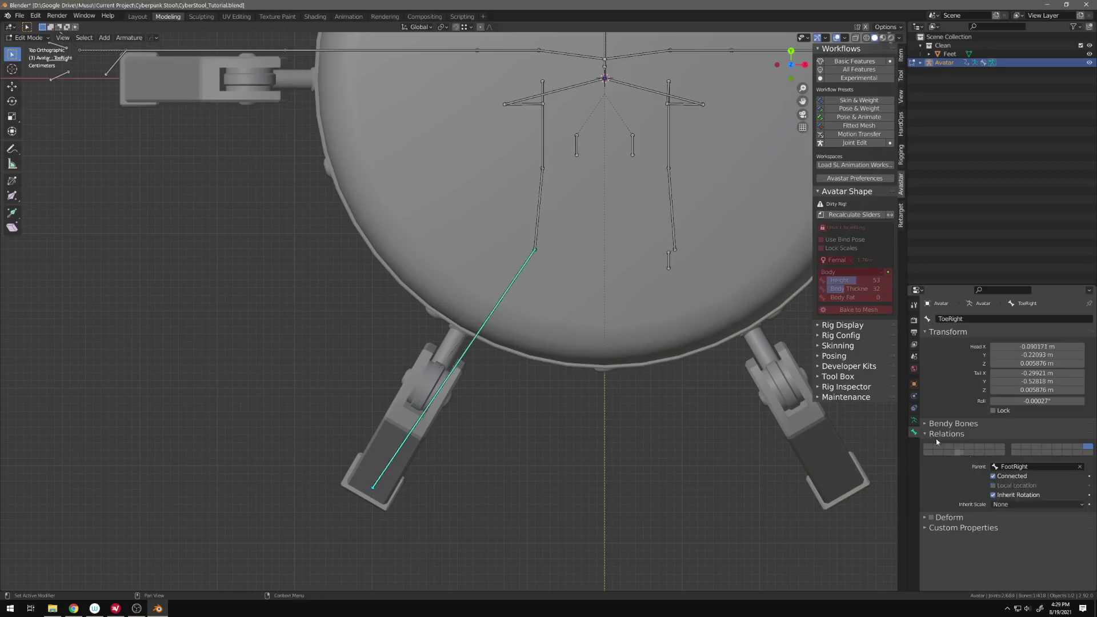
Move the joint shared by FootRight and ToeRight onto the stool leg's knee hinge.
left_click(531, 257)
key("g")
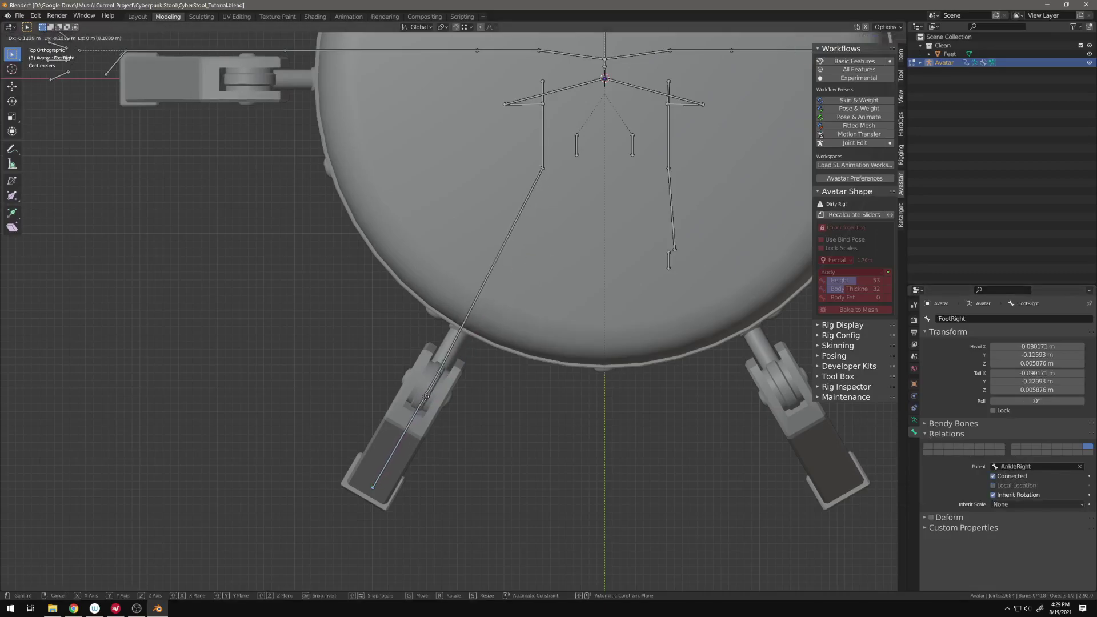
left_click(431, 382)
left_click(533, 180)
right_click(533, 180)
right_click(540, 168)
right_click(488, 272)
right_click(425, 405)
right_click(446, 355)
right_click(420, 404)
right_click(446, 355)
right_click(421, 402)
right_click(453, 343, "shift")
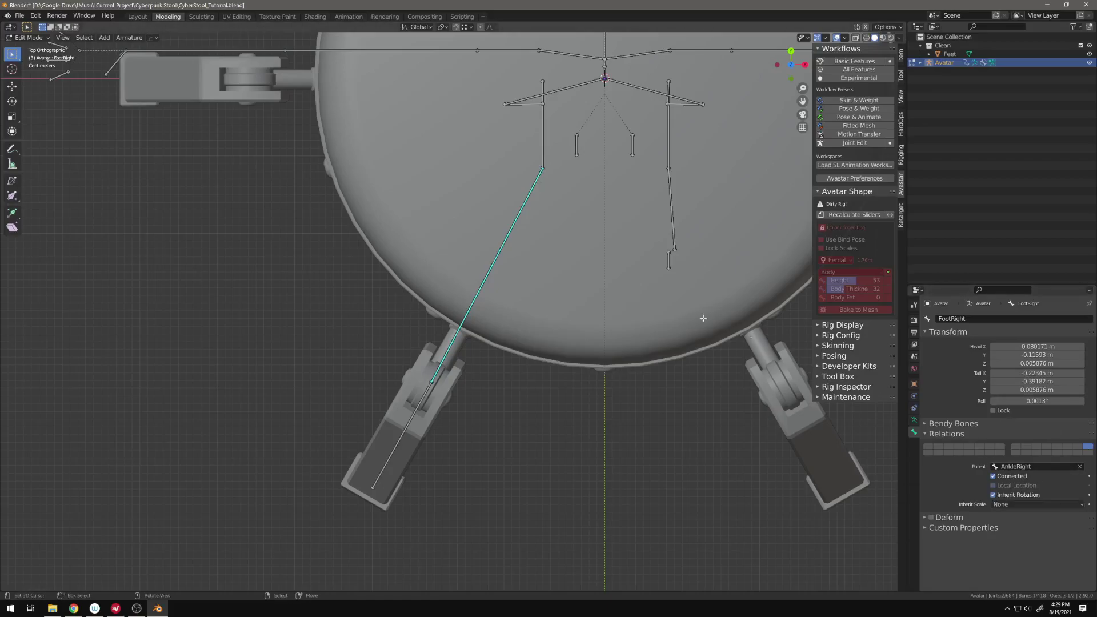
Clear FootRight's parent to detach it from AnkleRight and shift the bone slightly outward along the leg.
left_click(543, 138)
left_click(532, 191)
key("g")
left_click(535, 183)
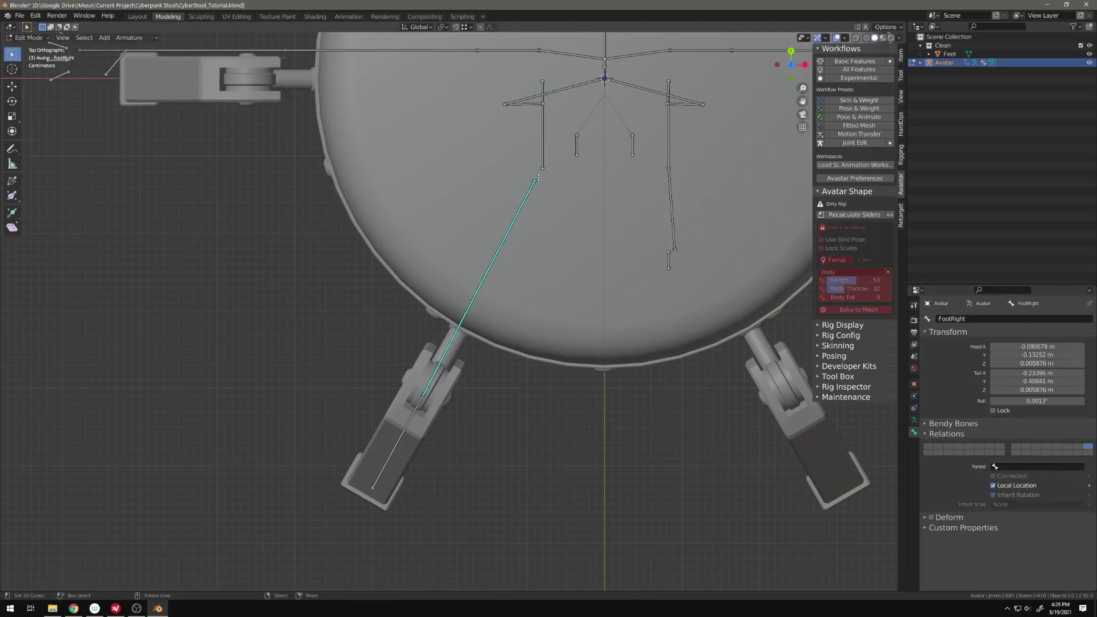
In wireframe top view, place FootRight's head on the leg's base hinge and its tail on the knee hinge.
key("shift+z")
left_click(534, 184)
key("g")
left_click(536, 201)
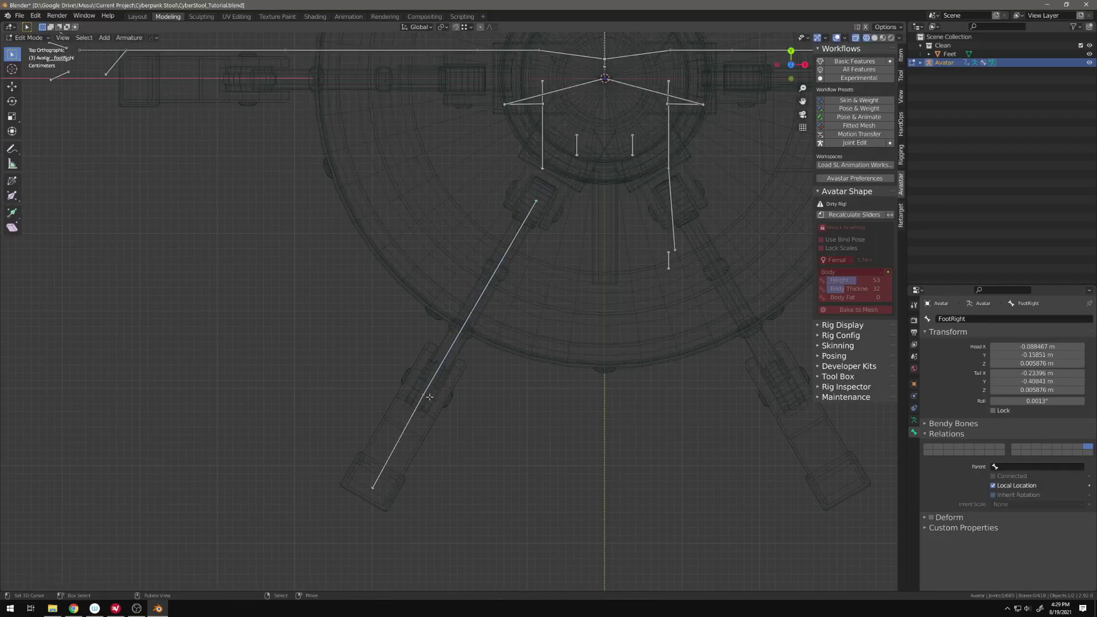
right_click(432, 397)
key("g")
left_click(442, 389)
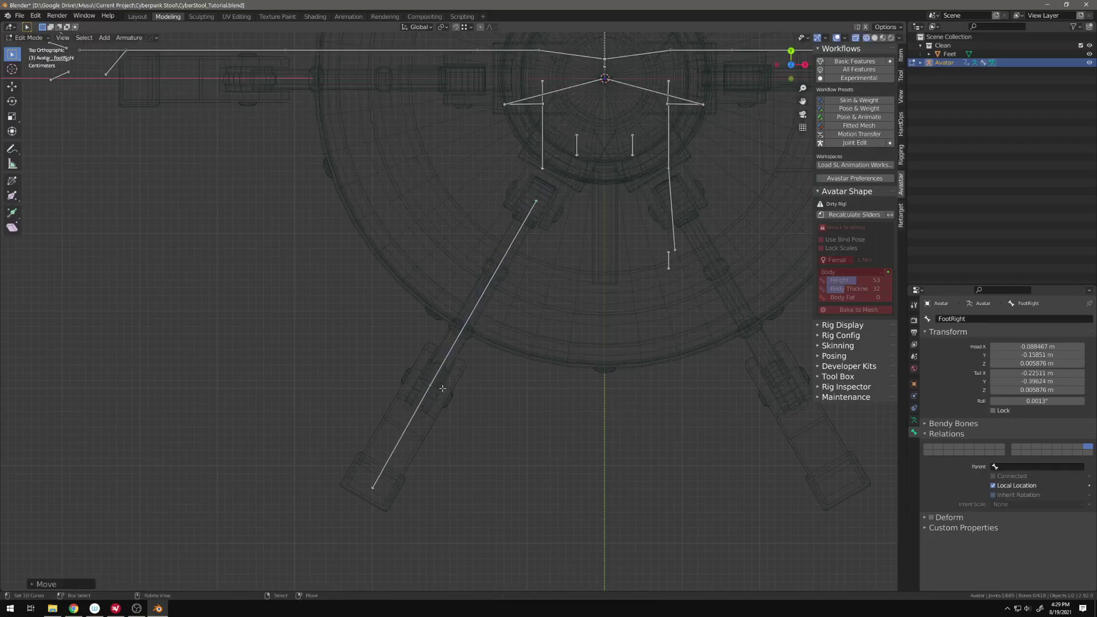
Raise FootRight's head along Z to the leg's base hinge, at about 0.19 m.
left_click(553, 164)
left_click(530, 213)
middle_click_drag(530, 213, 565, 405)
key("shift+z")
left_click(361, 538)
key("g")
key("z")
left_click(514, 564)
Raise the joint between FootRight and ToeRight along Z to the knee hinge, at about 0.26 m.
right_click(515, 563)
key("g")
key("z")
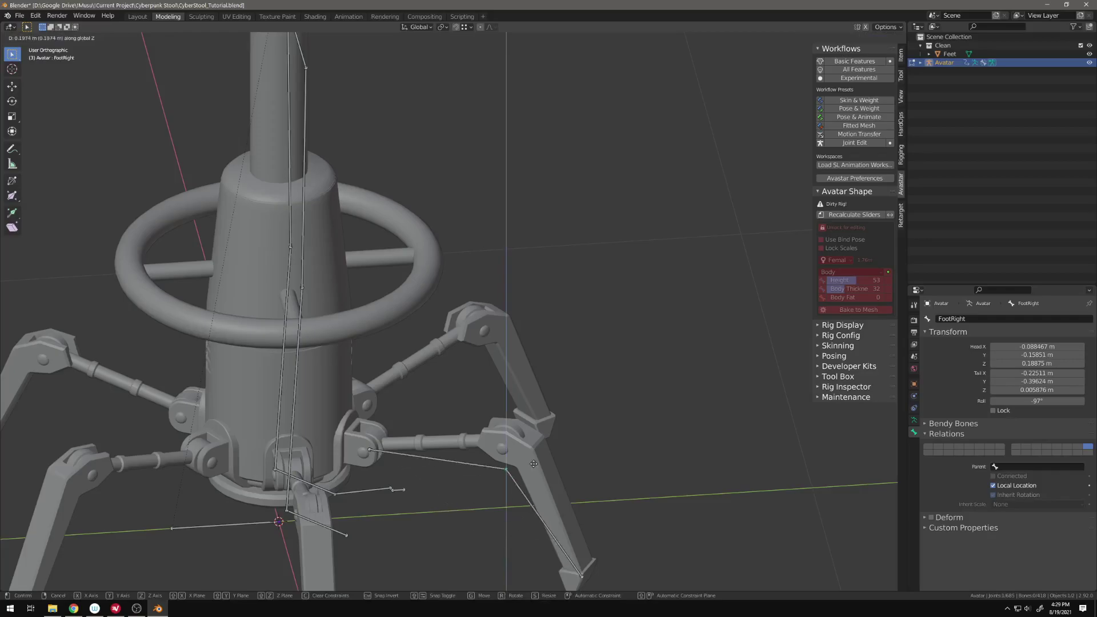
left_click(553, 458)
middle_click_drag(553, 457, 519, 465)
left_click(457, 426)
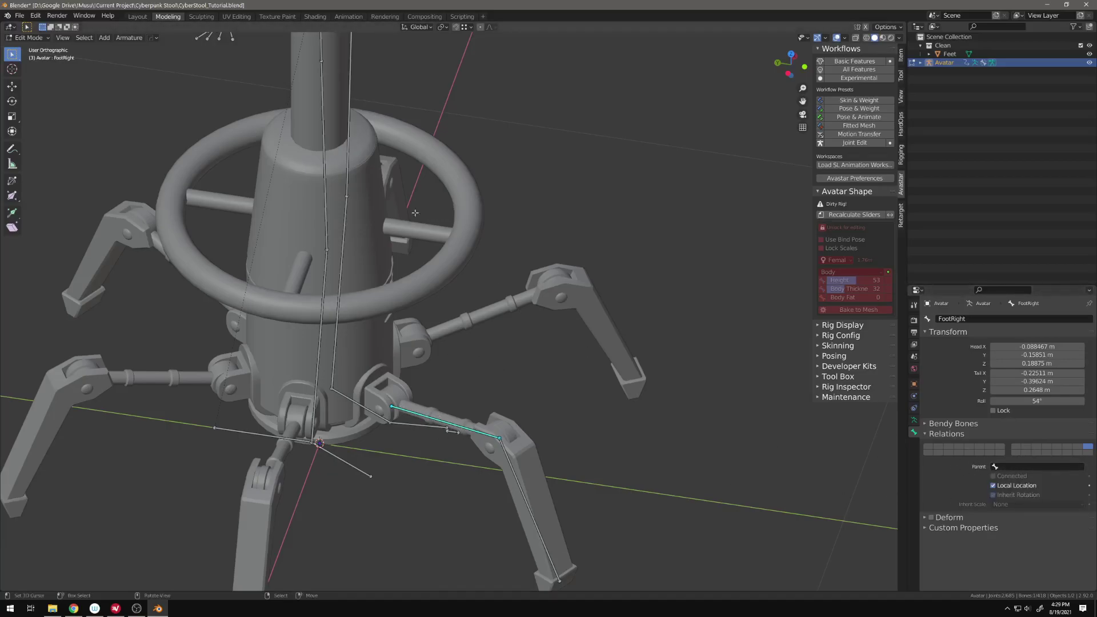
Examine the placed right leg bones and the remaining skeleton bones against the stool from the front and at an angle.
middle_click_drag(507, 265, 591, 260, "shift")
scroll(473, 290, "down", 3)
middle_click_drag(473, 290, 489, 344, "shift")
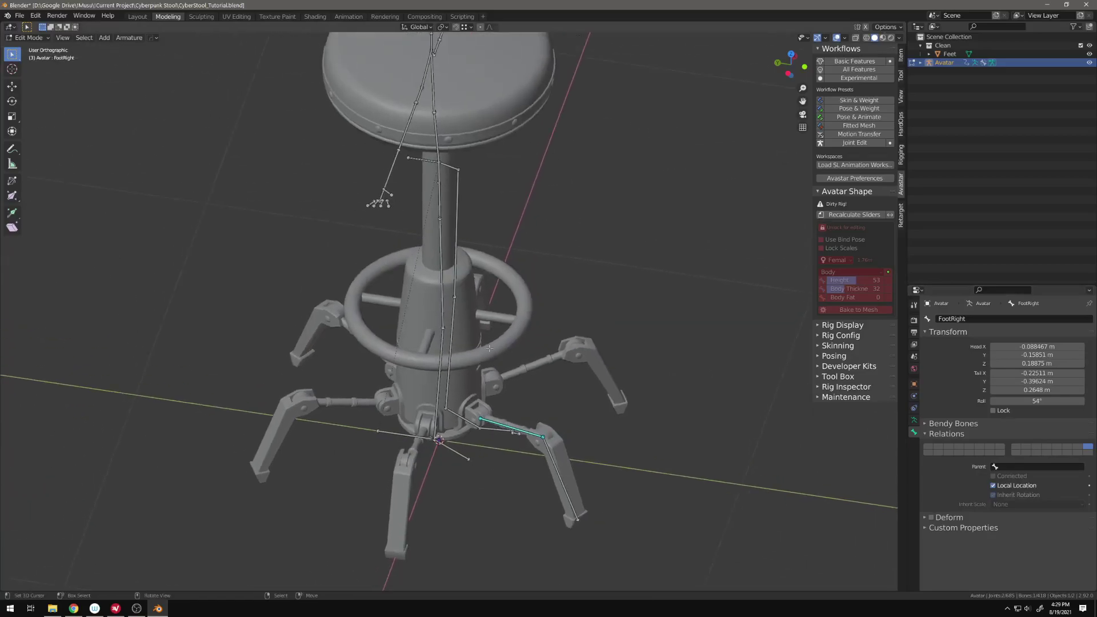
scroll(489, 344, "up", 2)
key("KP_1")
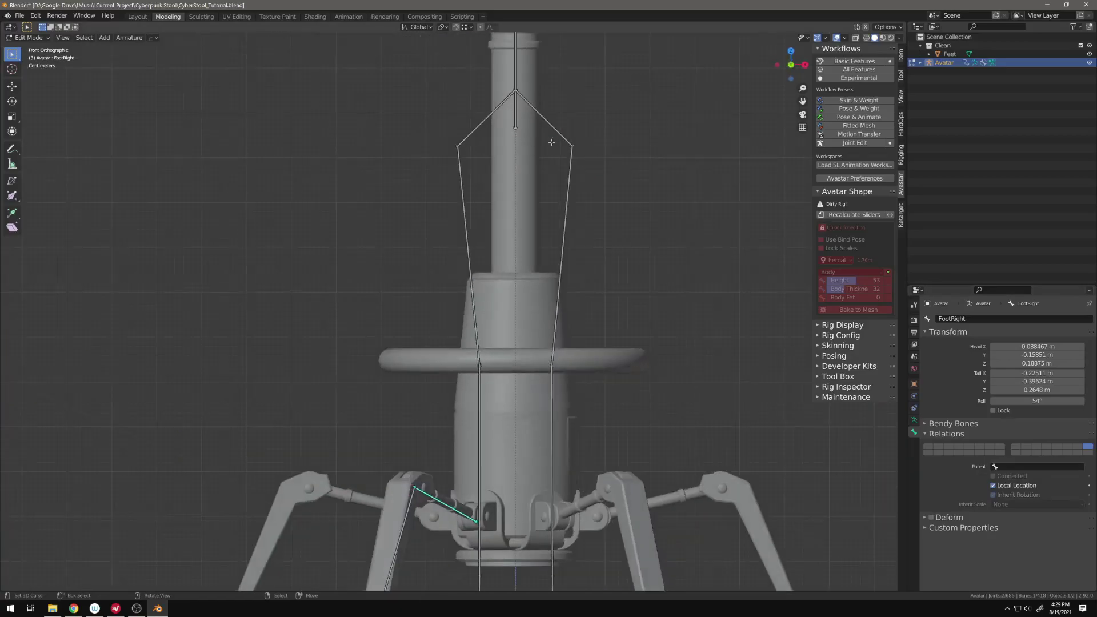
key("alt+a")
scroll(562, 151, "down", 2)
middle_click_drag(562, 151, 600, 320, "shift")
right_click(499, 229)
scroll(619, 285, "down", 1)
middle_click_drag(595, 343, 544, 290, "shift")
right_click(495, 378)
scroll(495, 379, "up", 3)
middle_click_drag(494, 378, 445, 121)
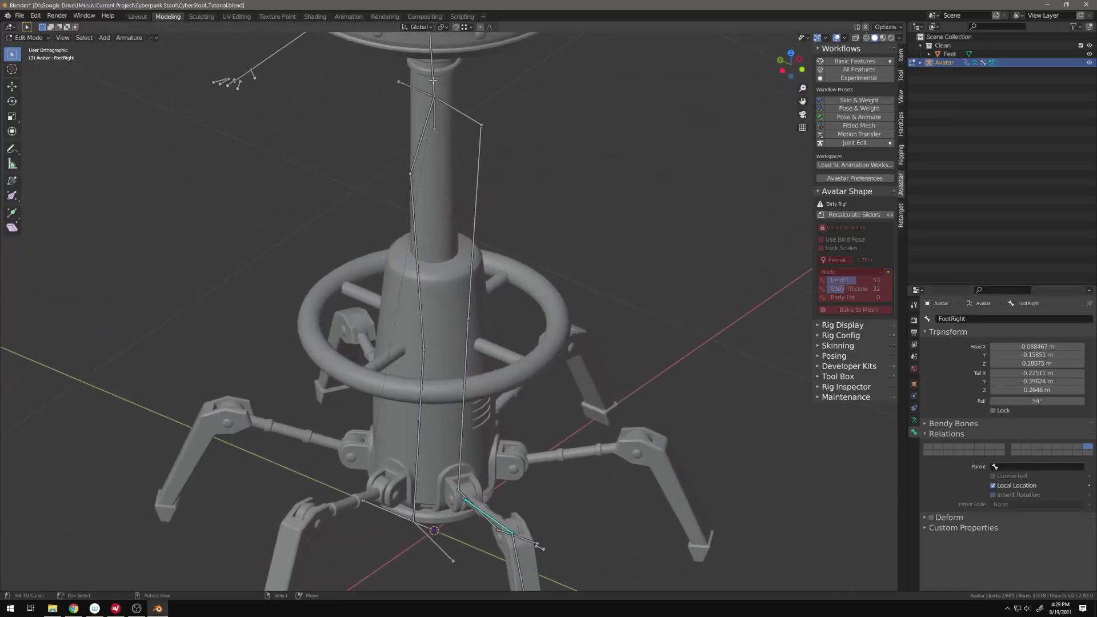
middle_click_drag(486, 440, 441, 350, "shift")
In wireframe top view, move ToeLeft onto the foot tip of the front leg on the +X side and connect it to FootLeft.
right_click(563, 434)
left_click(569, 446)
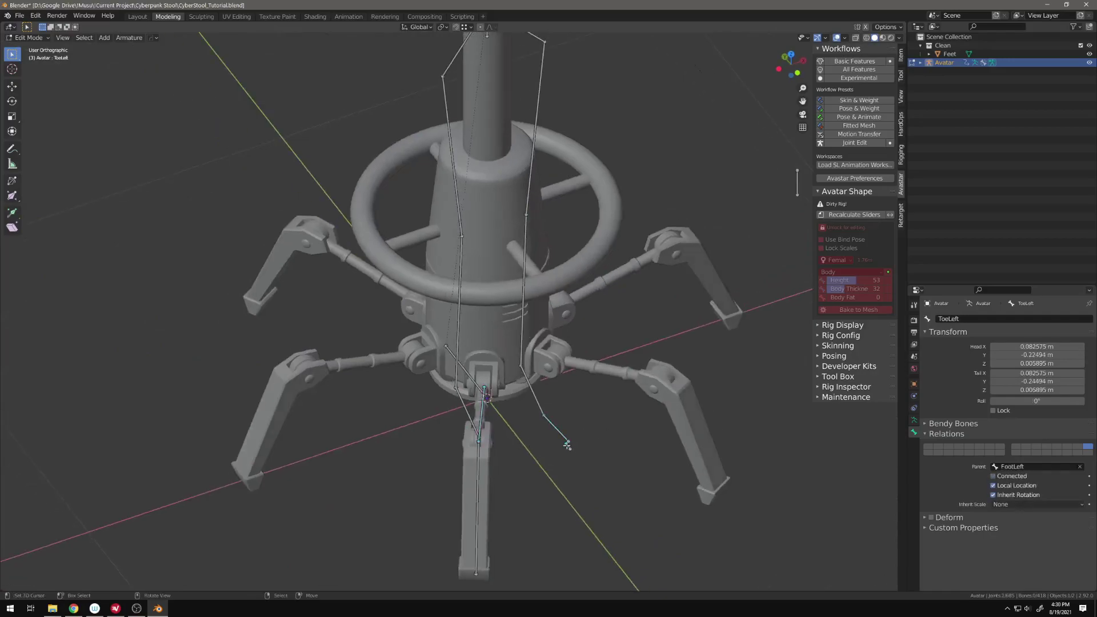
key("KP_1")
key("KP_7")
key("alt+z")
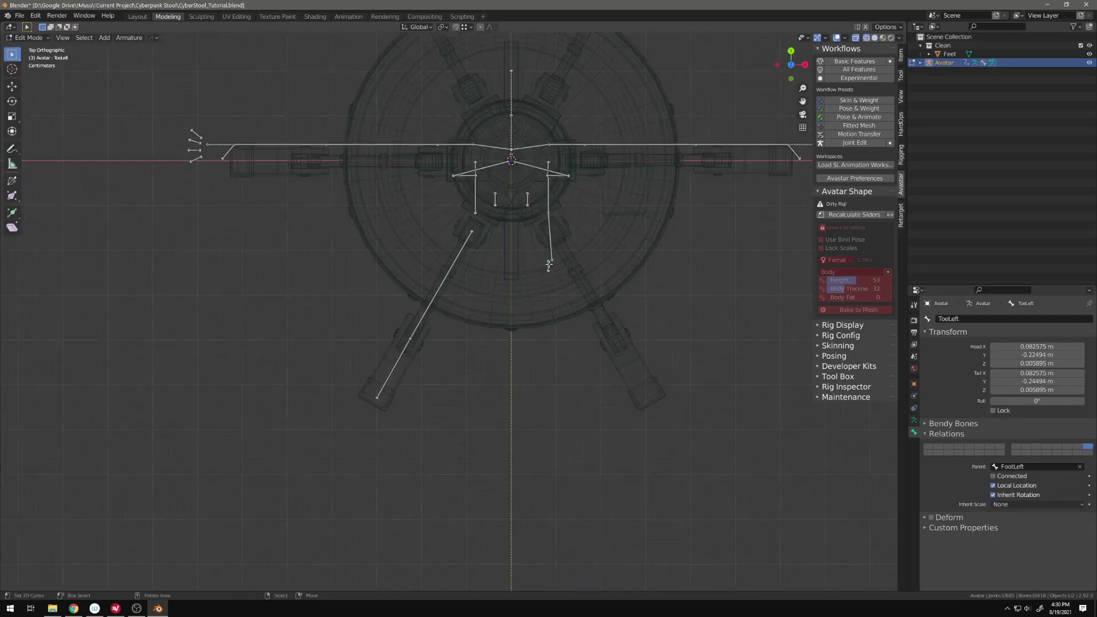
key("g")
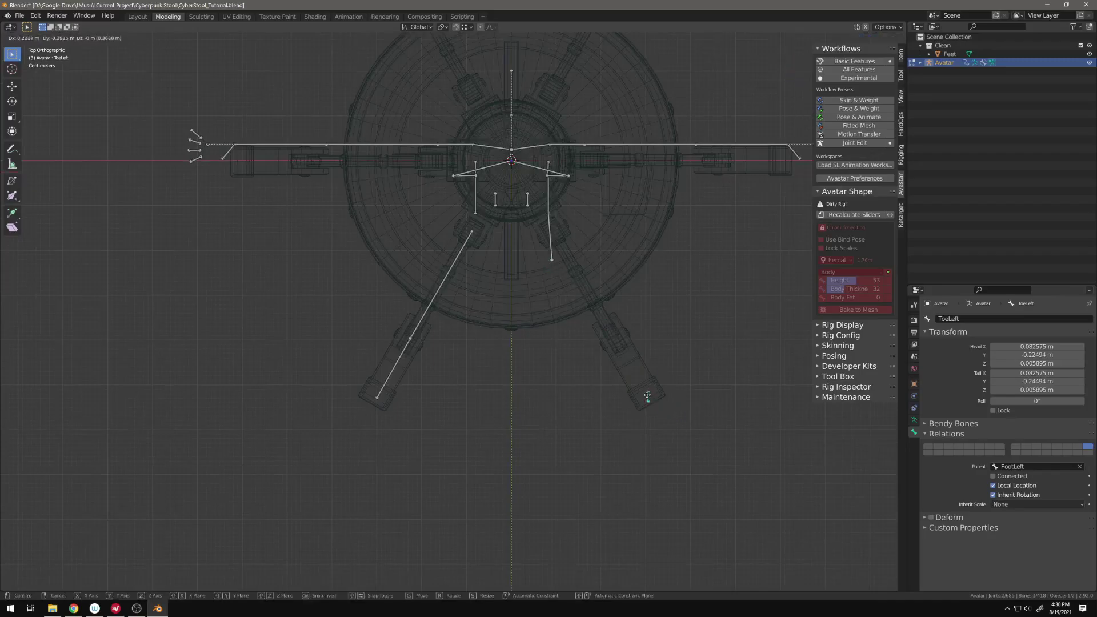
left_click(646, 392)
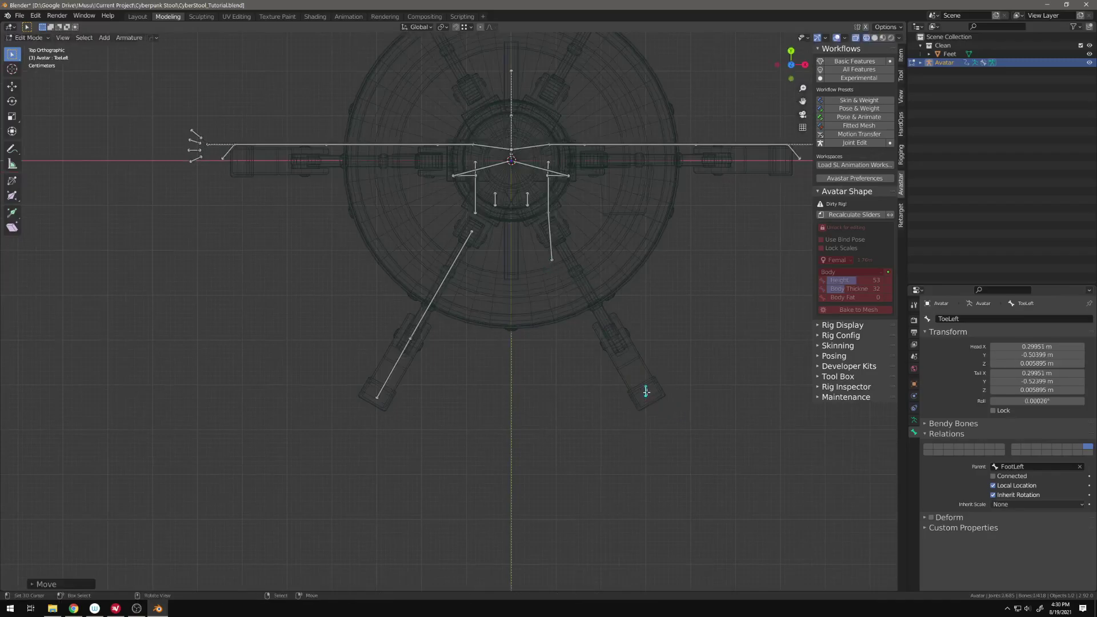
left_click(1029, 476)
Clear FootLeft's parent and move the joint between FootLeft and ToeLeft onto the leg's knee hinge.
left_click(532, 237)
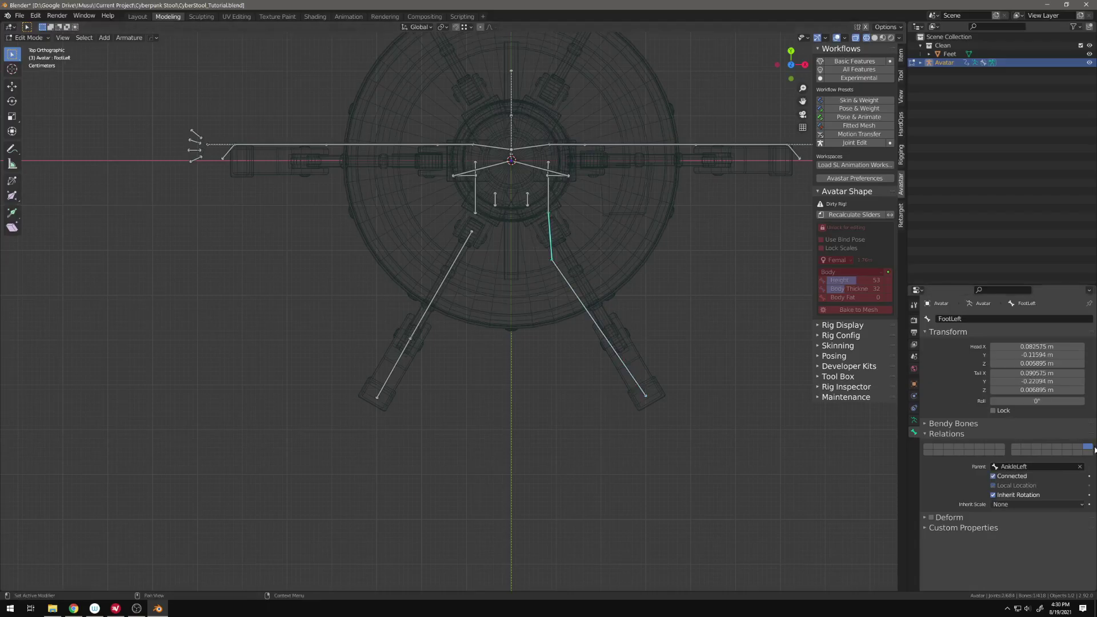
left_click(1079, 467)
left_click(550, 262)
left_click(570, 271)
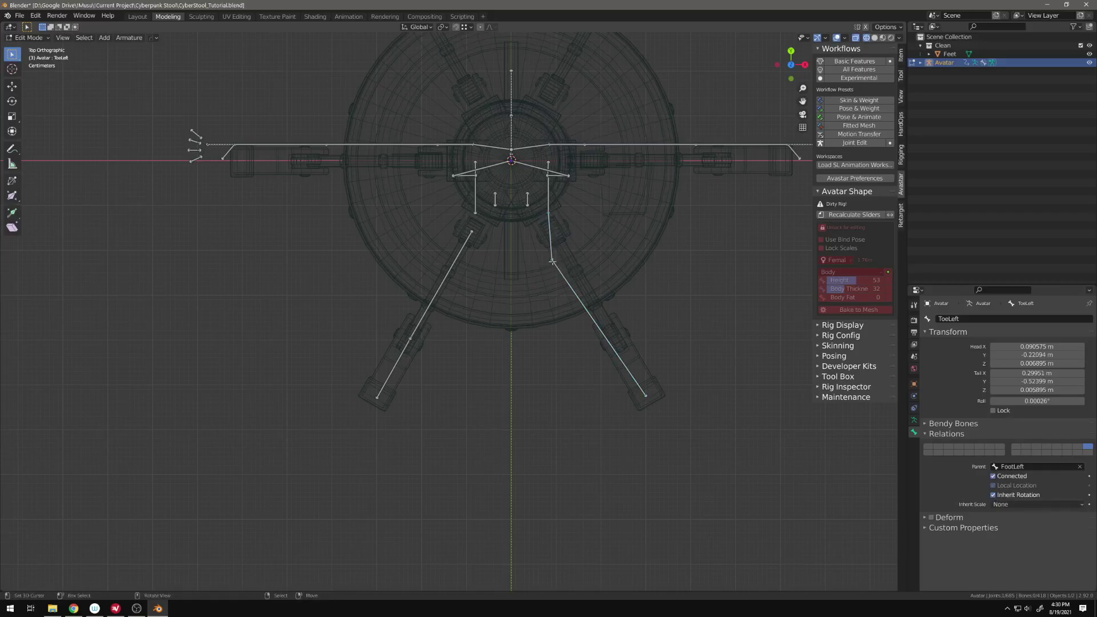
left_click_drag(551, 260, 614, 339)
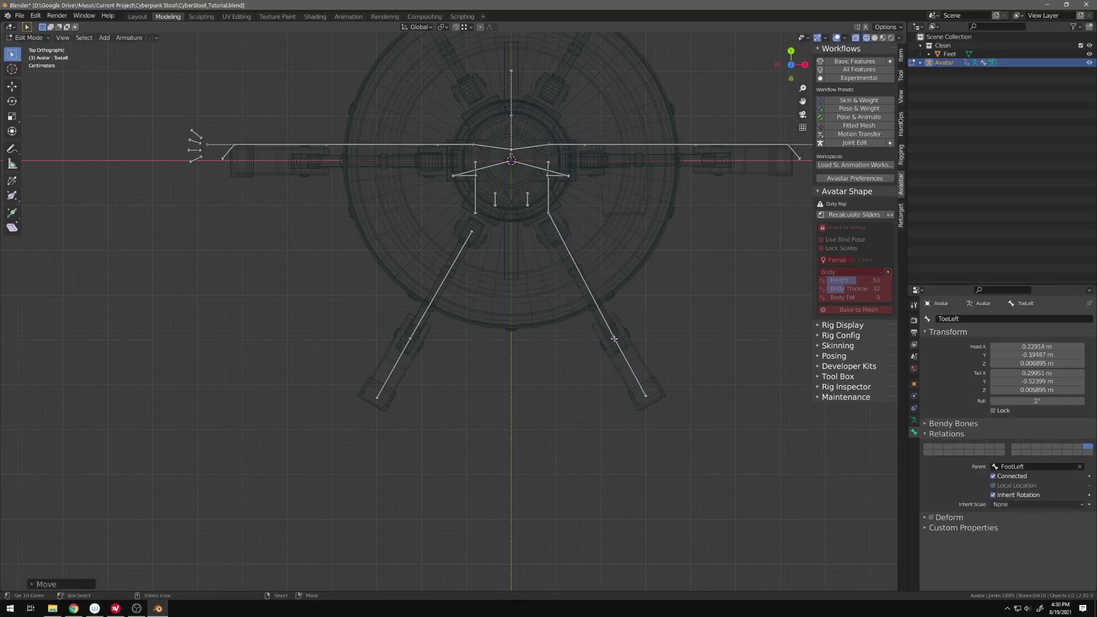
Place FootLeft's head on the leg's base hinge and move AnkleLeft slightly outward from it.
left_click(552, 223)
left_click_drag(551, 222, 571, 240)
left_click(571, 240)
right_click(553, 214)
key("g")
left_click(608, 220)
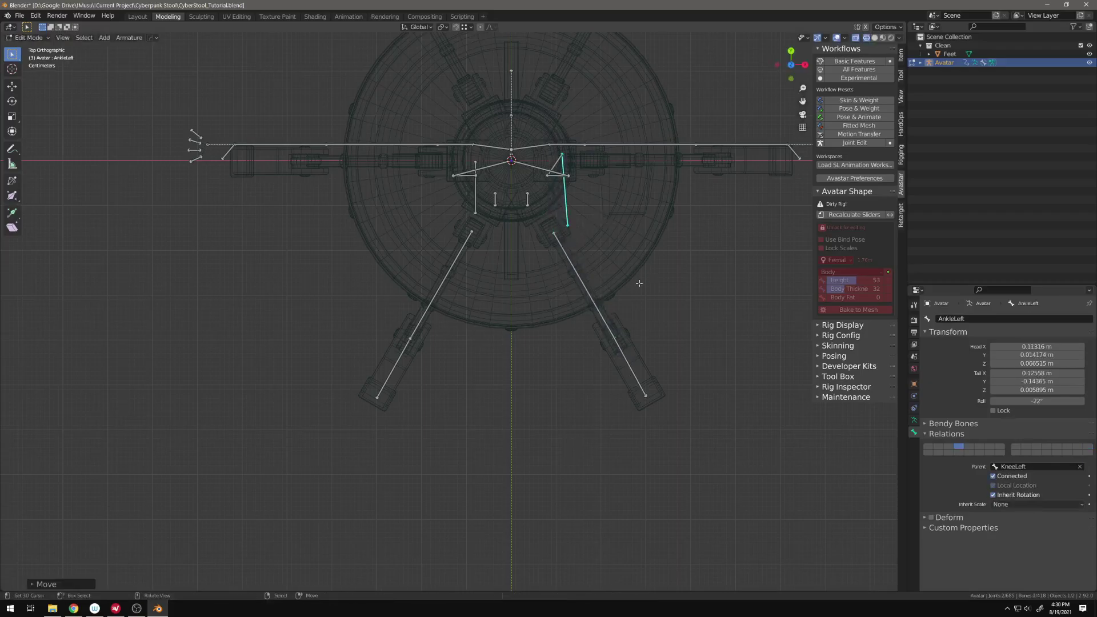
Raise the joint between FootLeft and ToeLeft along Z to the knee hinge, at about 0.26 m.
right_click(644, 413)
middle_click_drag(644, 412, 673, 369)
right_click(610, 423)
key("g")
key("z")
left_click(640, 363)
Raise FootLeft's head along Z and adjust its height to sit on the leg's base hinge.
left_click(513, 366)
key("g")
key("z")
left_click(514, 320)
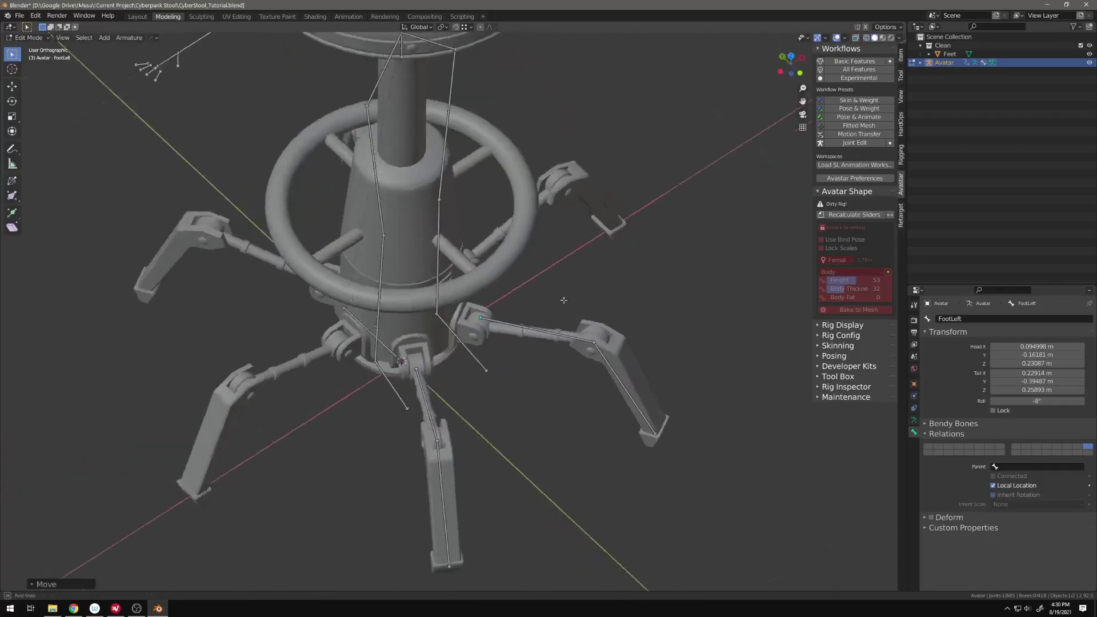
middle_click_drag(564, 300, 574, 291)
key("g")
key("z")
left_click(539, 318)
Select the HipLinkLeft and HipLinkRight bones in wireframe and hide them.
scroll(588, 423, "down", 1)
middle_click_drag(646, 414, 595, 426)
right_click(595, 426)
right_click(595, 361)
left_click(592, 401)
key("KP_7")
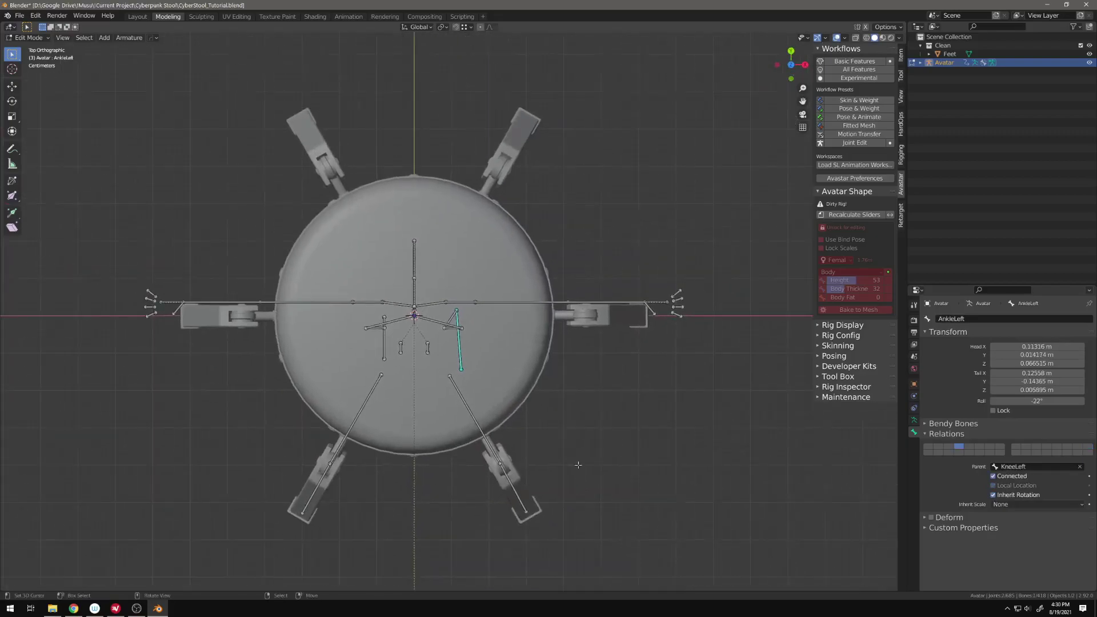
key("shift+z")
middle_click_drag(542, 397, 524, 369)
left_click(443, 278, "shift")
left_click(386, 266)
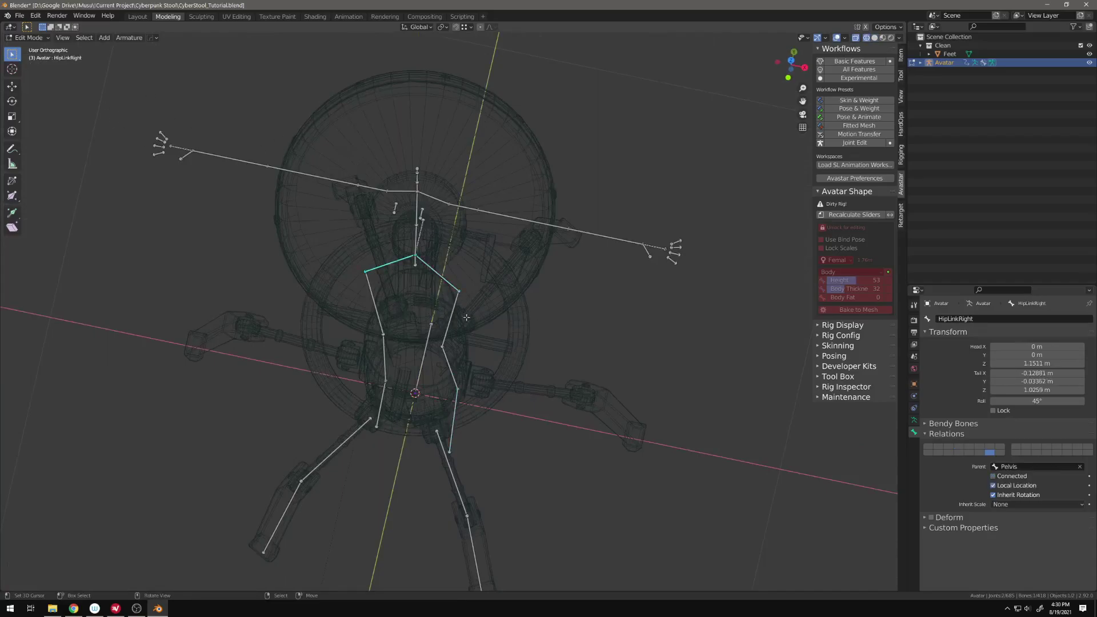
left_click(435, 270)
left_click(444, 275)
left_click(392, 260, "shift")
In top view, place AnkleLeft's tail on the foot tip of the +X side leg and its head on that leg's knee hinge.
left_click(456, 410)
key("KP_7")
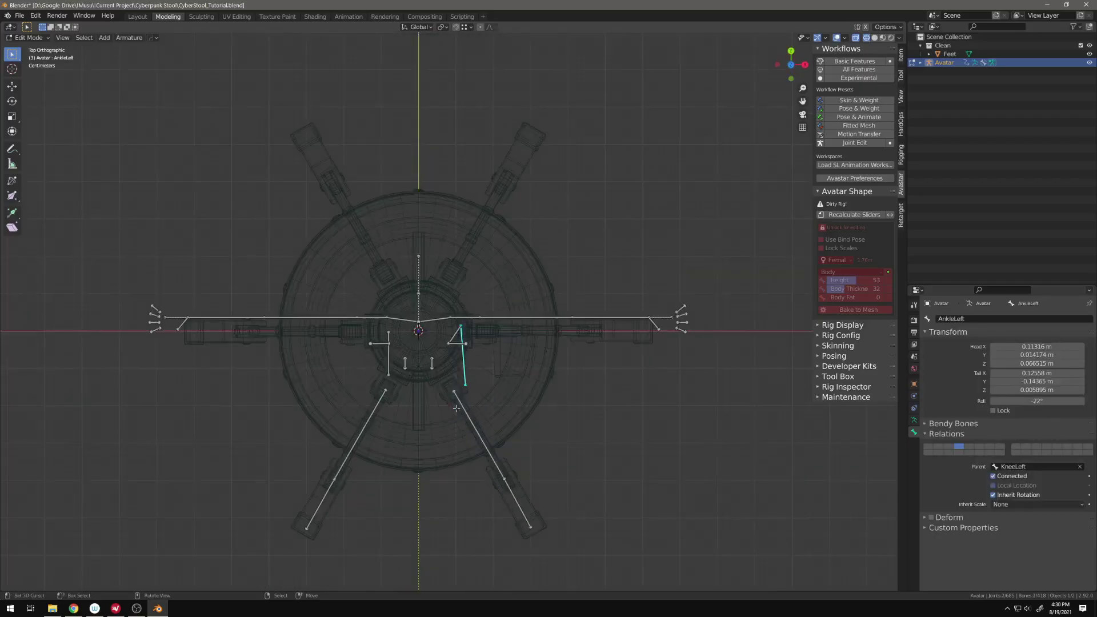
key("shift+z")
key("g")
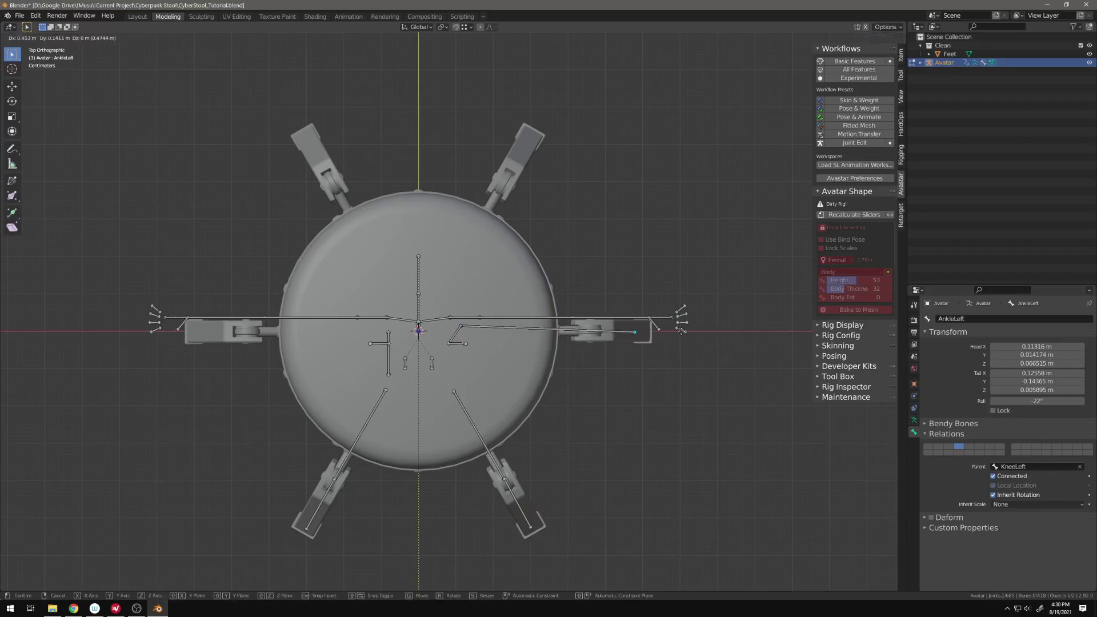
left_click(674, 327)
left_click(461, 325)
key("g")
left_click(476, 343)
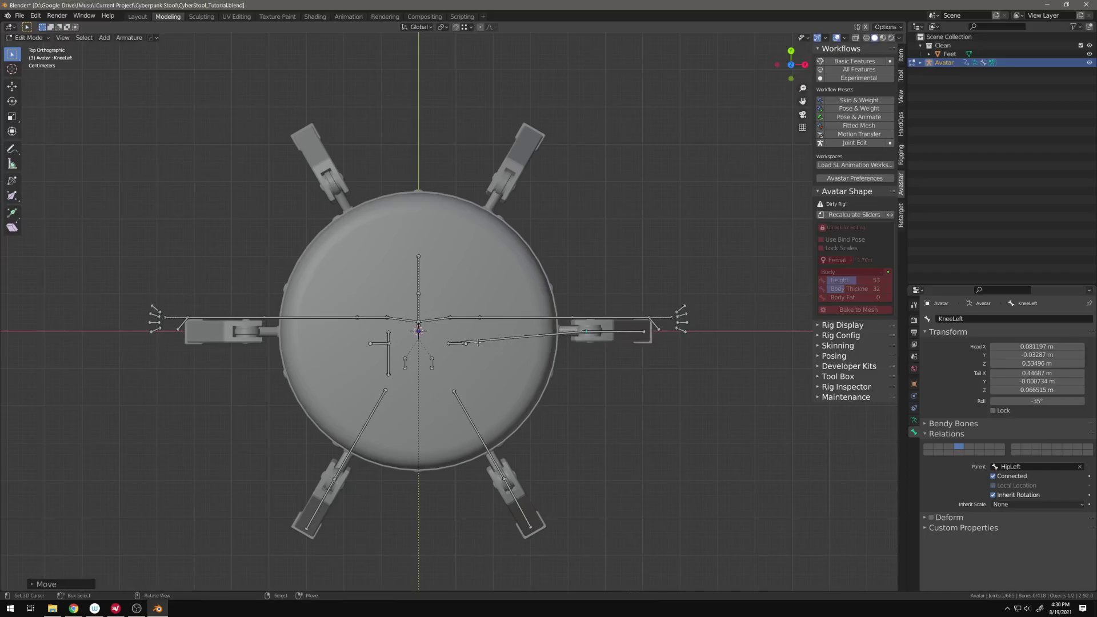
Switch to wireframe and clear KneeLeft's parent to detach it from HipLeft.
key("shift+z")
left_click(451, 343)
middle_click_drag(451, 343, 434, 293)
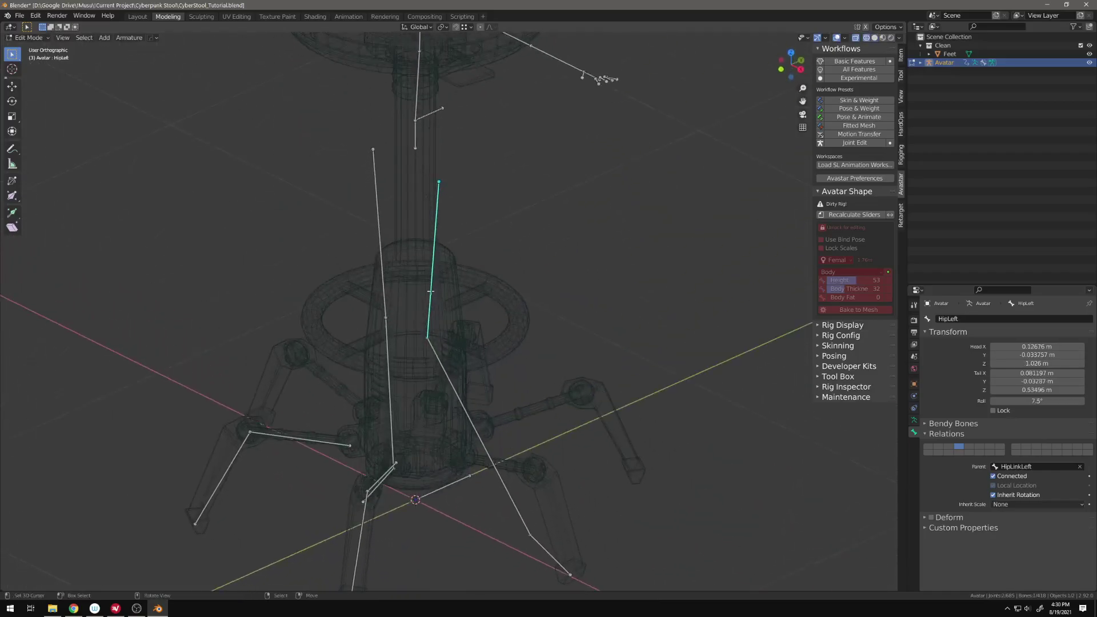
left_click(458, 408)
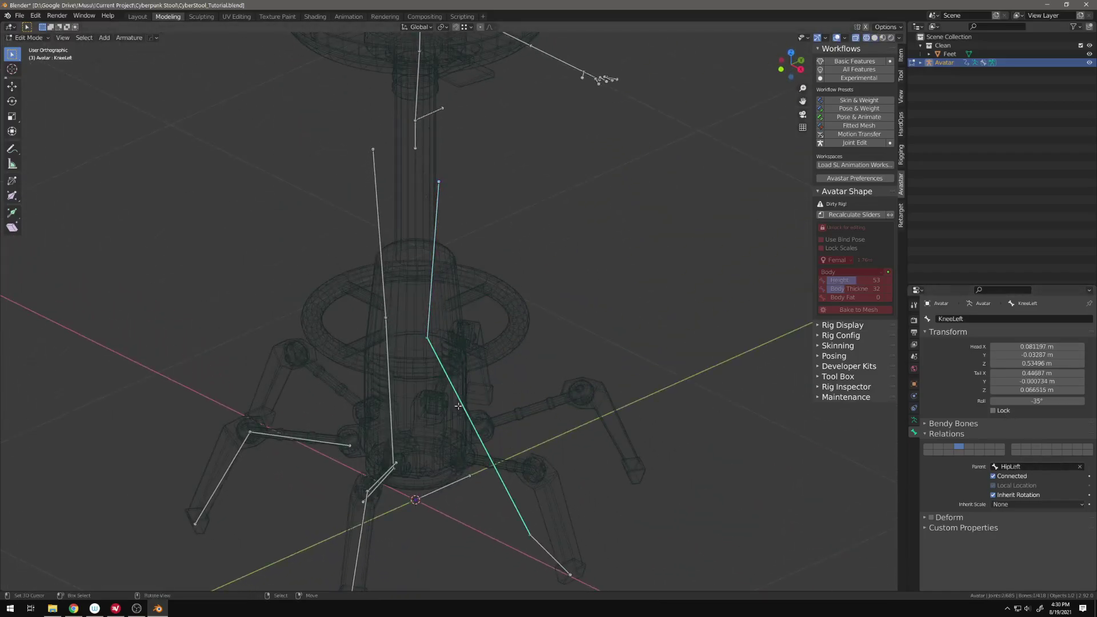
left_click(1079, 467)
Lower KneeLeft's head along Z to about 0.22 m and place it over the +X leg's base hinge in top view.
key("KP_7")
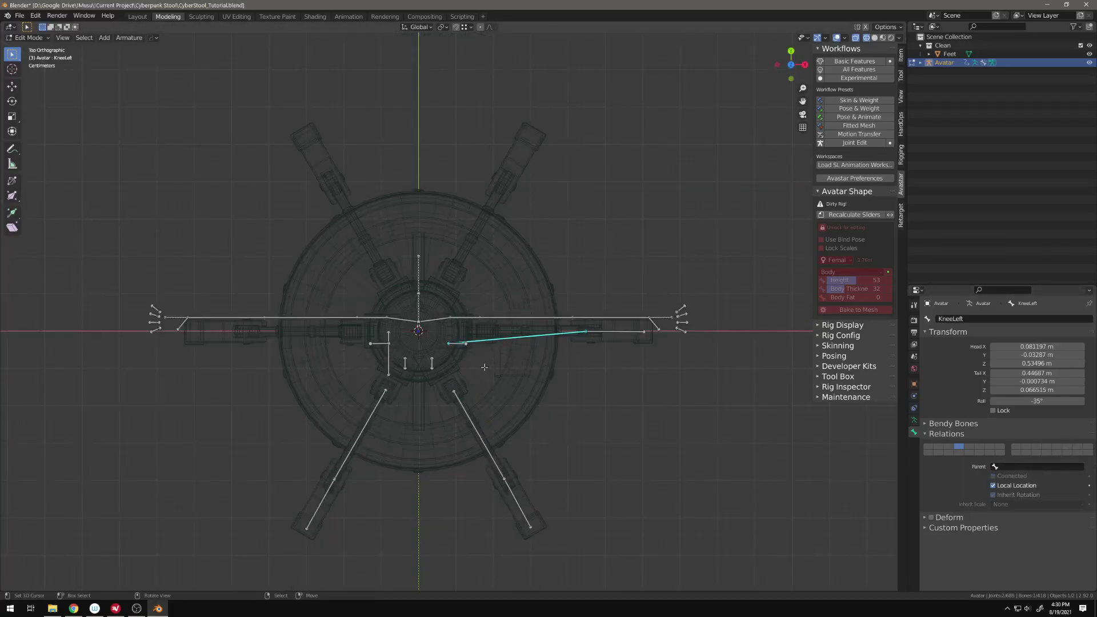
middle_click_drag(514, 348, 446, 347)
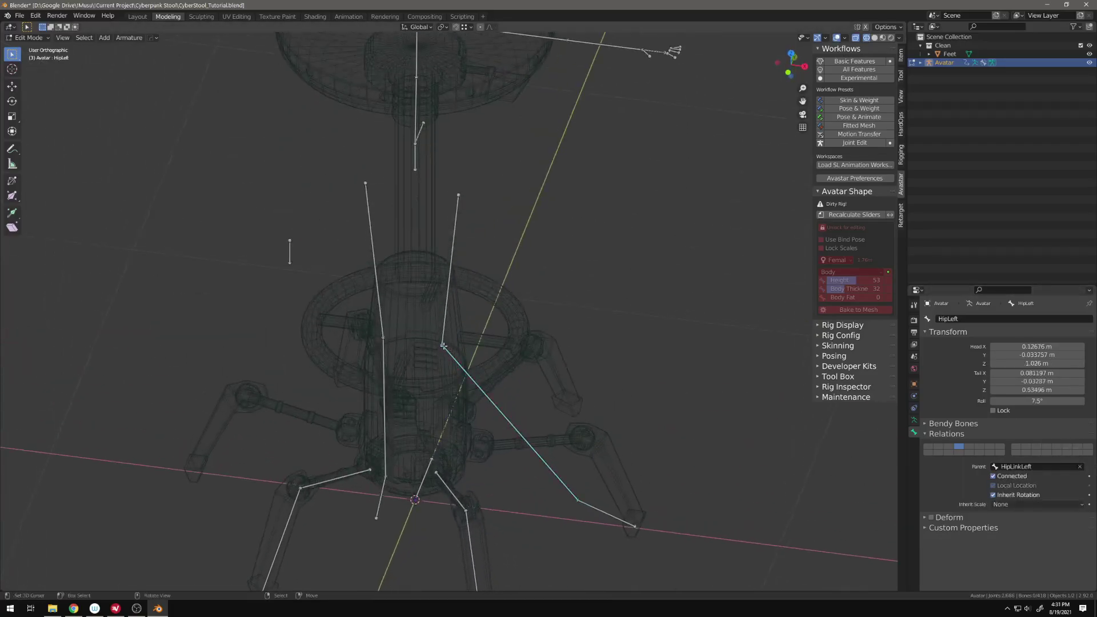
left_click(442, 346)
key("g")
key("z")
left_click(484, 451)
key("KP_7")
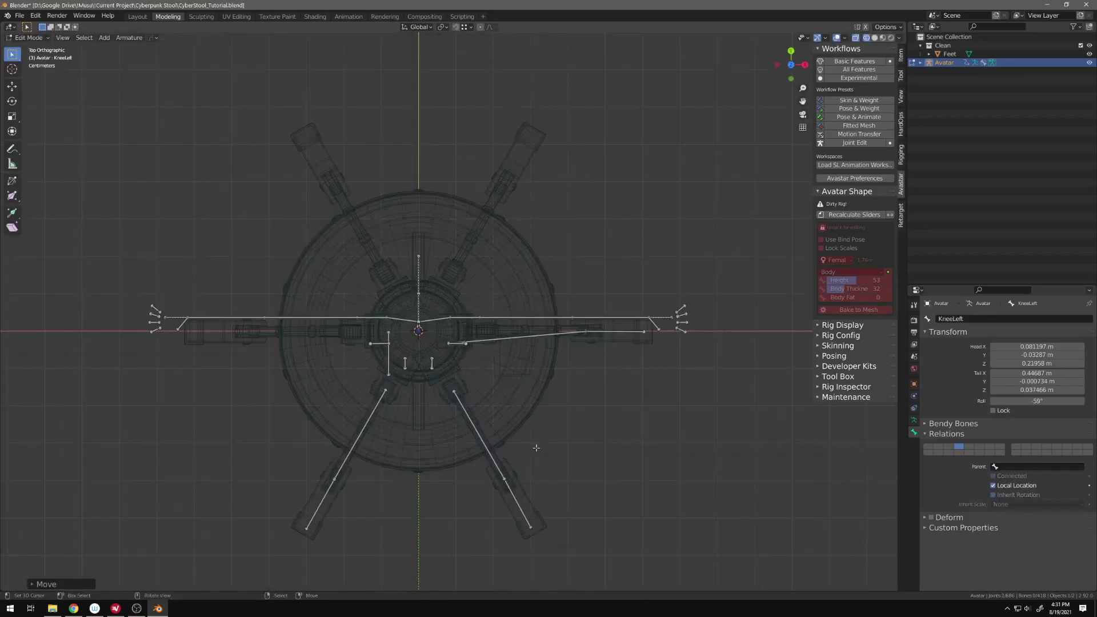
key("g")
left_click(481, 343)
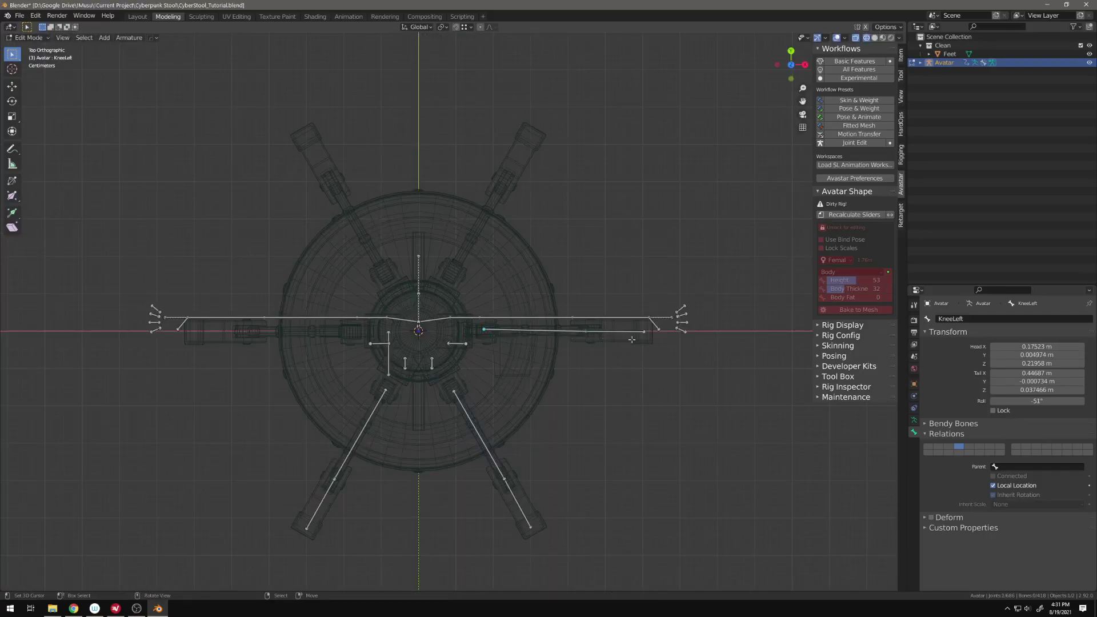
key("g")
left_click(483, 331)
In front view, lower KneeLeft's head to about 0.21 m and place its tail on the knee hinge at about X 0.46 m, Z 0.27 m.
key("KP_1")
key("g")
key("z")
left_click(580, 448)
left_click(584, 519)
key("g")
key("z")
left_click(590, 431)
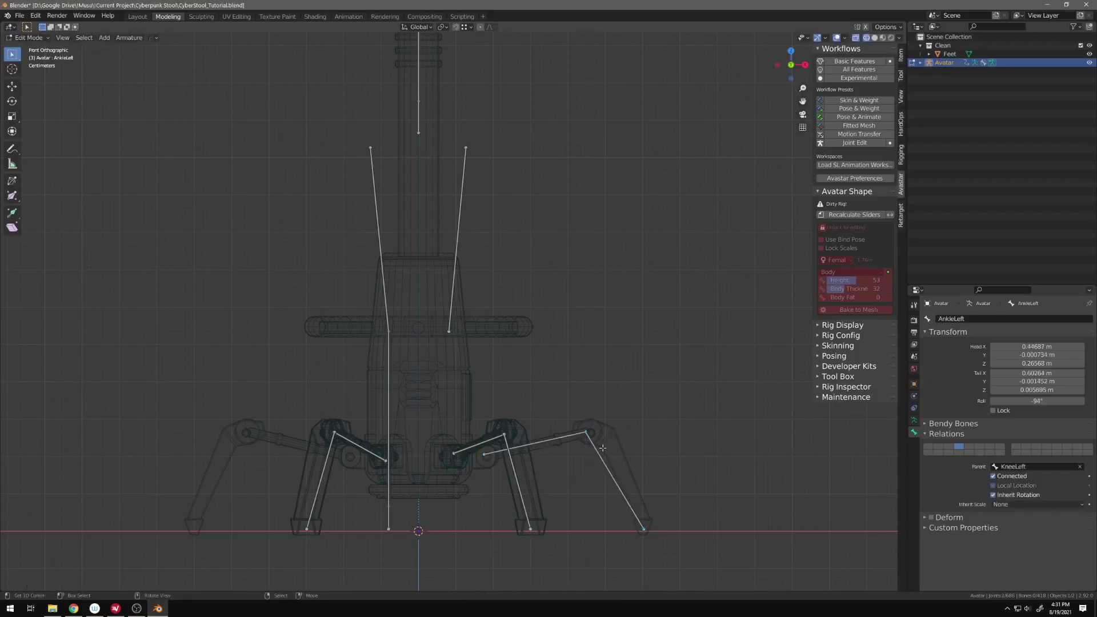
key("g")
left_click(594, 431)
Select KneeRight together with AnkleRight and clear KneeRight's parent.
middle_click_drag(553, 377, 554, 414)
scroll(548, 400, "down", 3)
middle_click_drag(515, 329, 538, 381)
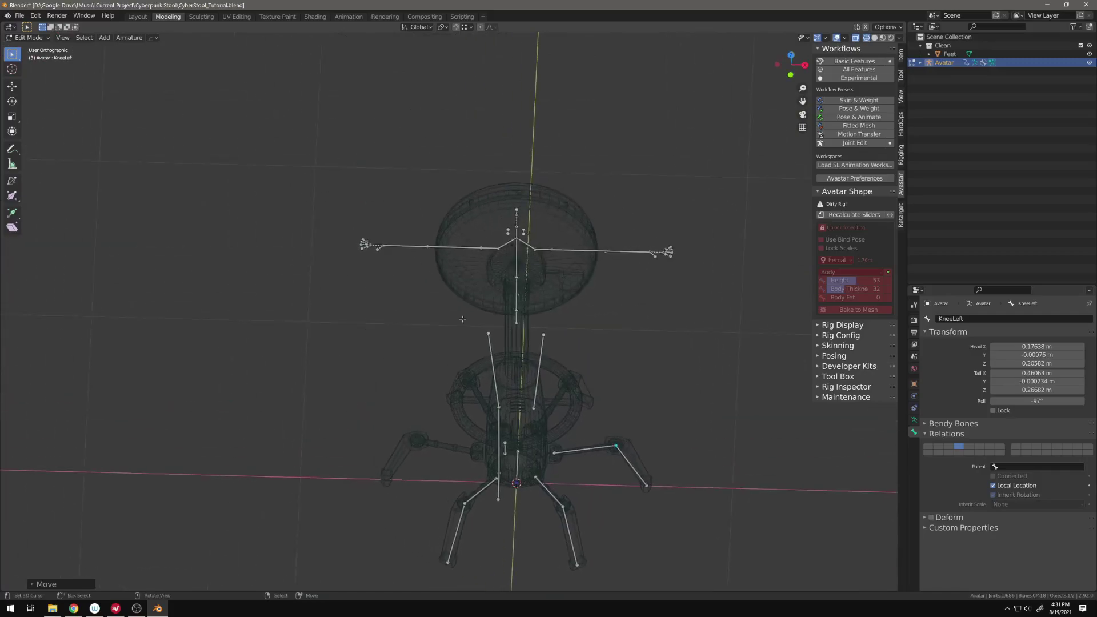
left_click(500, 423)
left_click(502, 491)
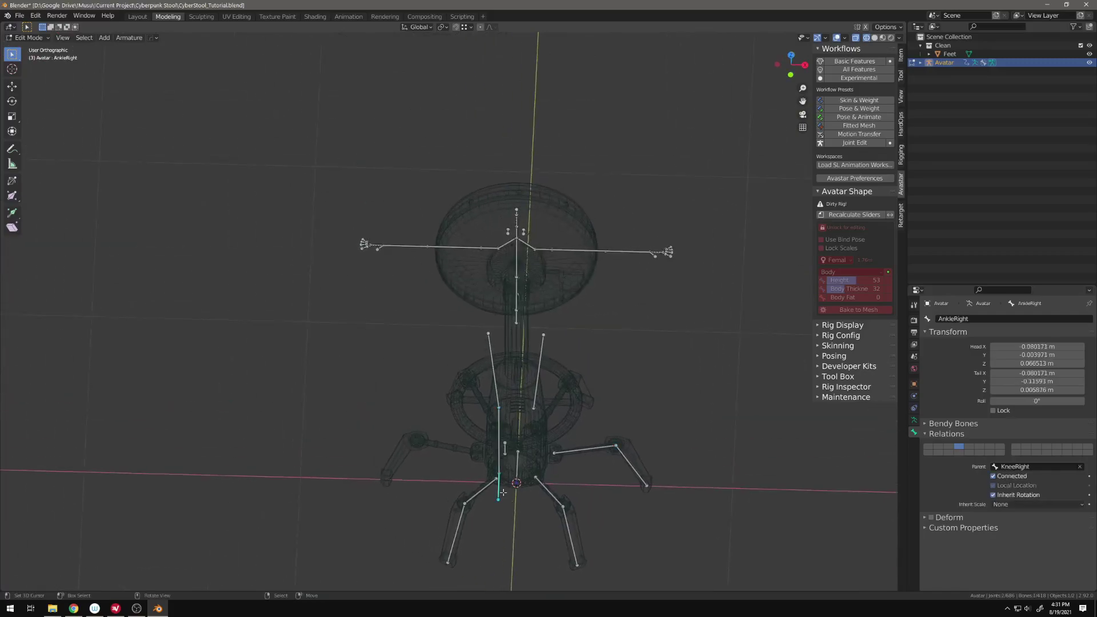
left_click(499, 438, "shift")
left_click(1079, 467)
key("g")
right_click(447, 429)
In top view, move KneeRight and AnkleRight so that AnkleRight's tail sits on the foot tip of the -X side leg.
key("KP_1")
key("KP_7")
key("g")
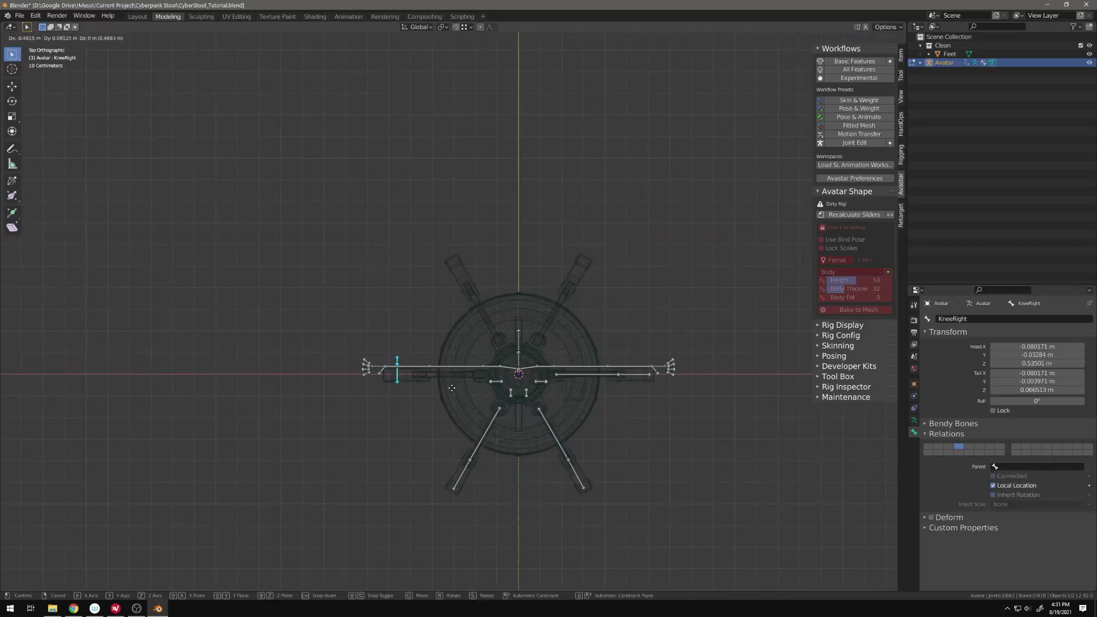
left_click(445, 384)
middle_click_drag(445, 384, 428, 426)
In top view, place the KneeRight–AnkleRight joint near the -X leg's knee hinge and KneeRight's head on its base hinge.
key("KP_7")
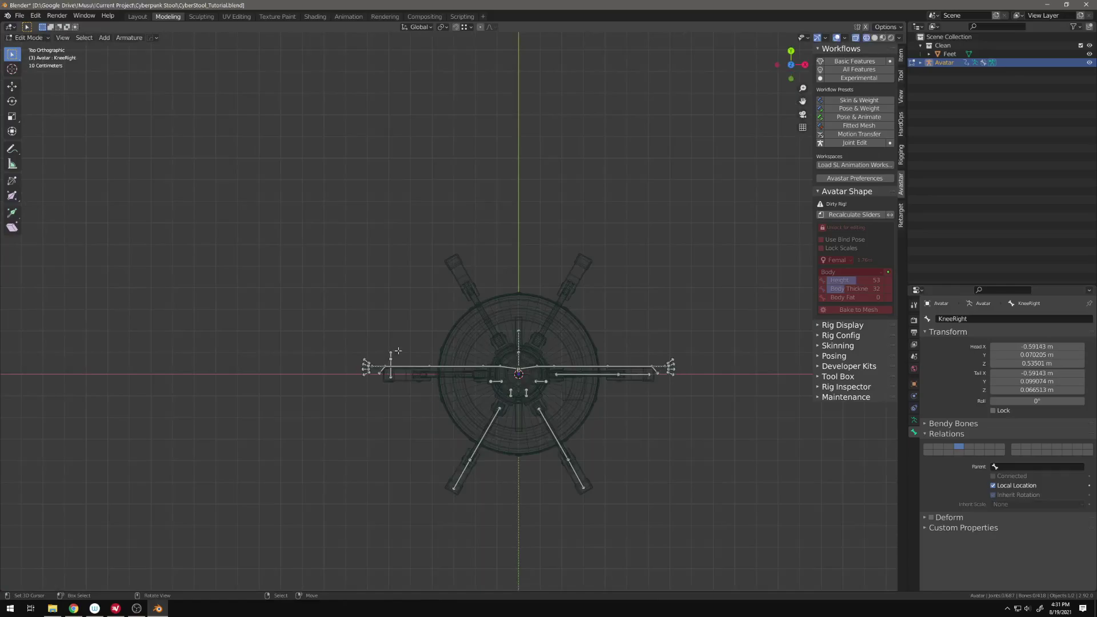
key("g")
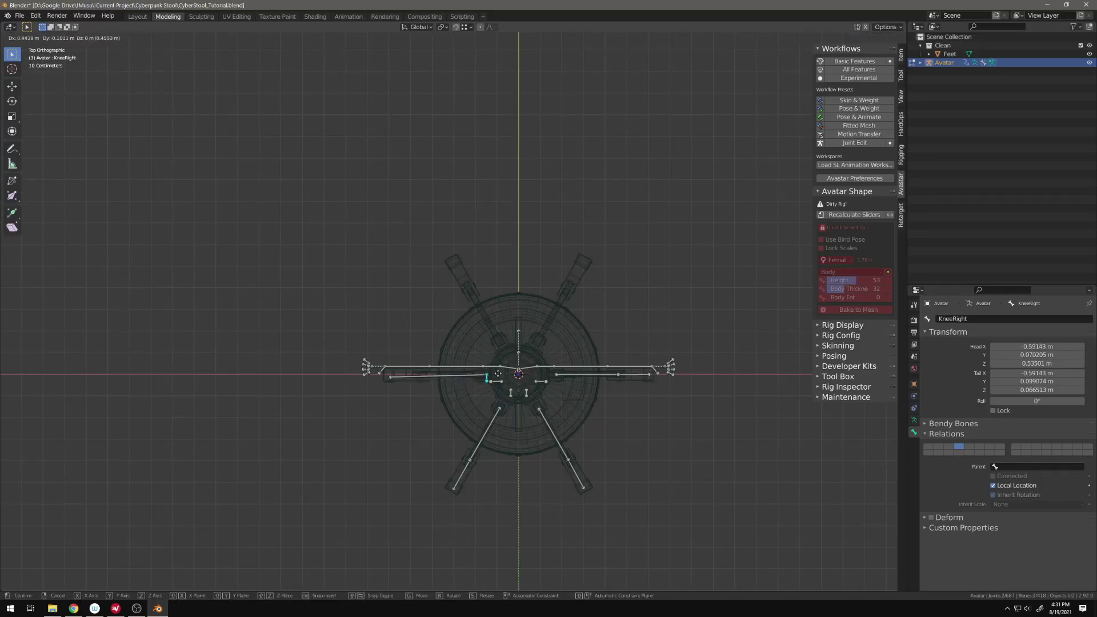
left_click(436, 377)
left_click(423, 392)
key("g")
left_click(517, 380)
Raise the KneeRight–AnkleRight joint along Z to the knee hinge and lower KneeRight's head to about 0.19 m at the base hinge.
middle_click_drag(517, 380, 516, 337)
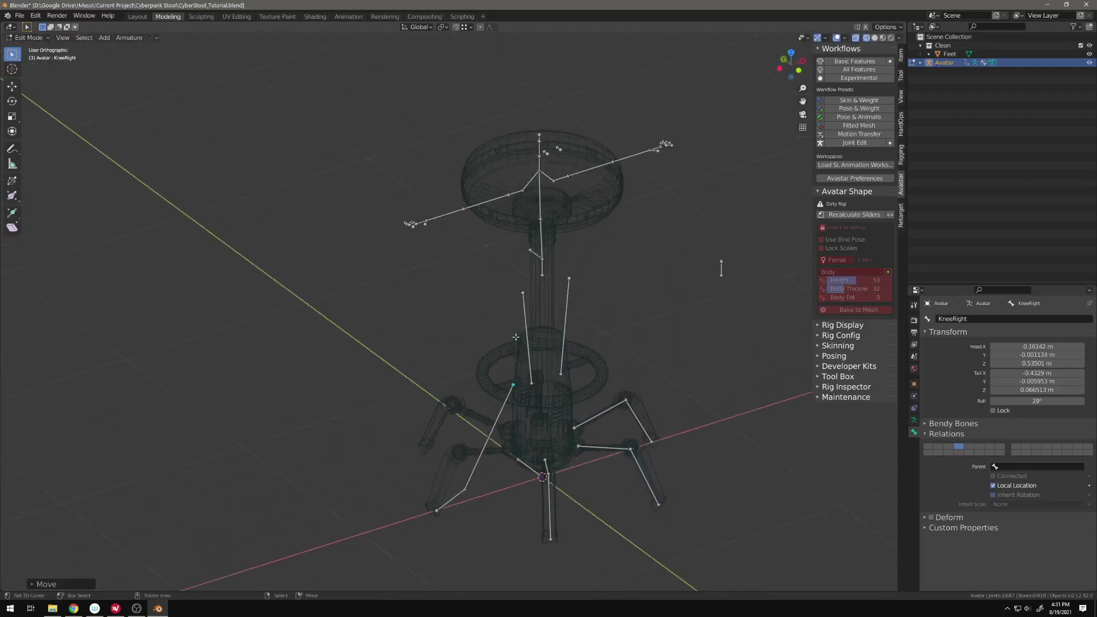
left_click(478, 492)
key("g")
key("z")
left_click(463, 454)
left_click(511, 387)
key("g")
key("z")
left_click(513, 460)
Fine-tune the KneeRight–AnkleRight joint onto the knee hinge at about X -0.46 m, Z 0.26 m, and return to solid shading.
mouse_move(513, 460)
middle_mouse_down()
mouse_move(437, 438)
mouse_move(428, 449)
mouse_move(537, 461)
mouse_move(540, 442)
mouse_move(441, 394)
middle_mouse_up()
left_click(434, 449)
key("g")
left_click(425, 447)
key("shift+z")
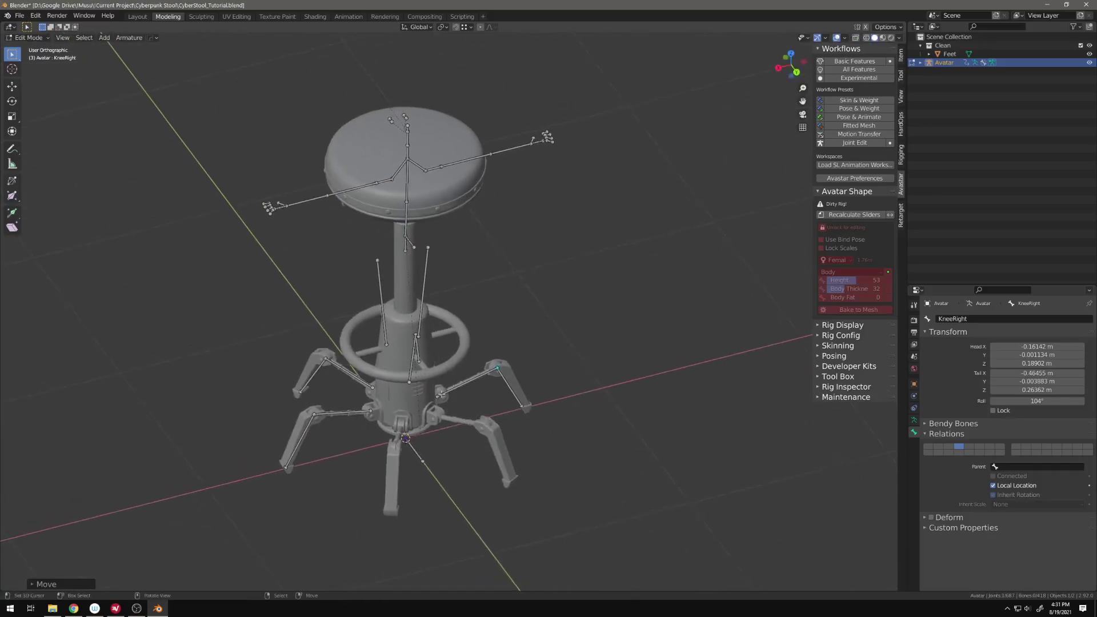
left_click(501, 154)
key("KP_7")
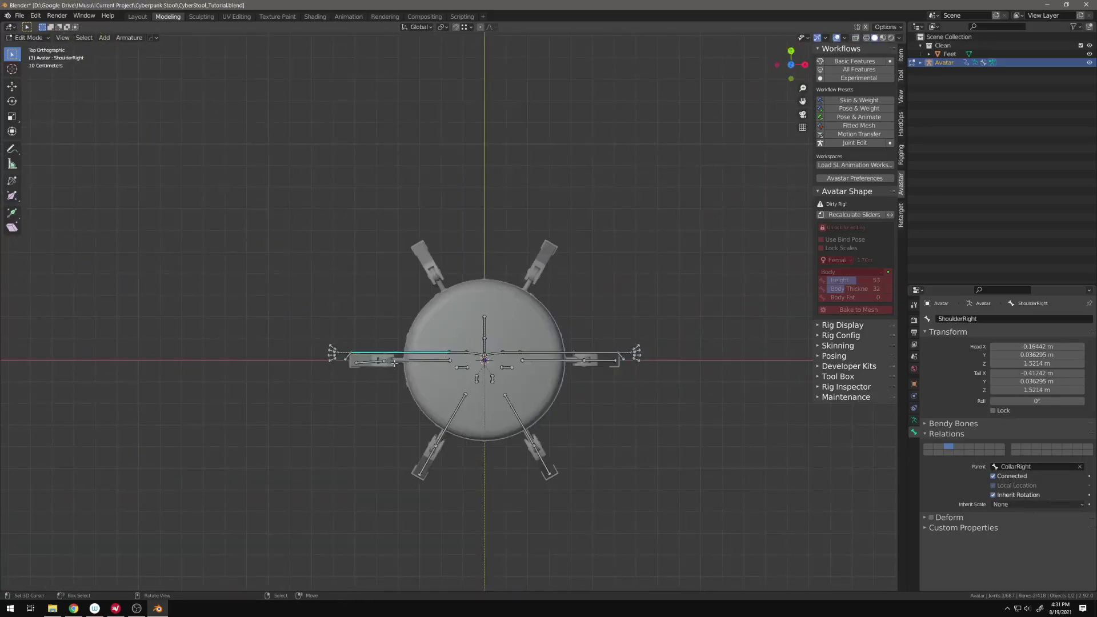
left_click(393, 362)
key("g")
left_click(360, 349)
right_click(349, 350)
right_click(349, 351)
right_click(373, 354)
key("g")
right_click(399, 319)
Select ShoulderRight and ElbowRight and move them in top view toward the rear -X leg, with ShoulderRight's head at about Y 0.34 m.
middle_click_drag(399, 319, 392, 277)
left_click(411, 247, "shift")
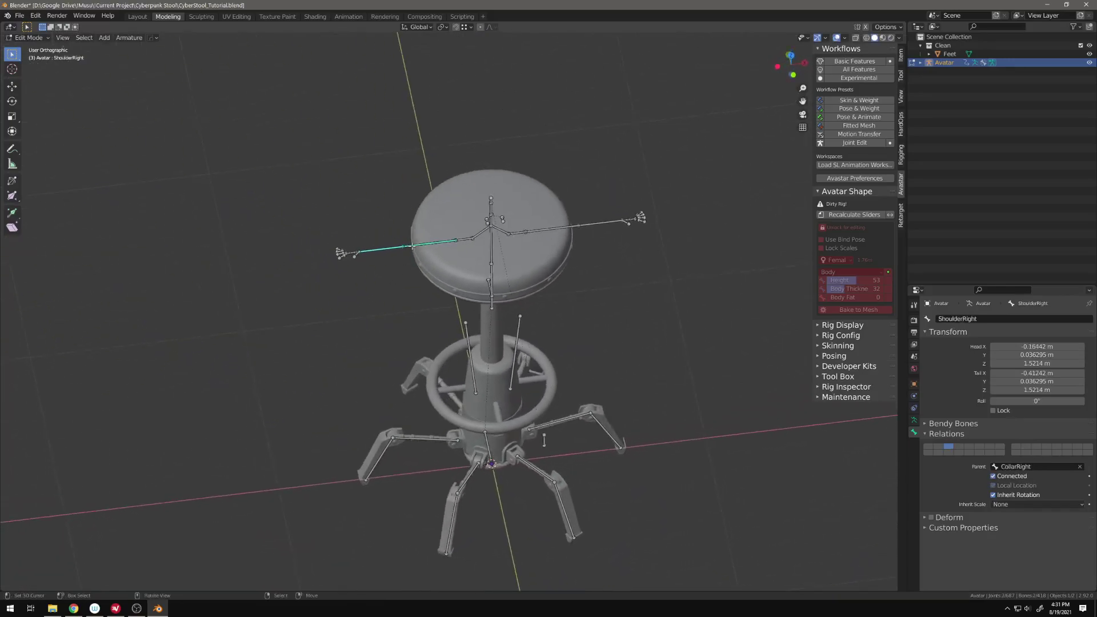
key("KP_7")
key("g")
left_click(437, 273)
In wireframe, clear the parents of ThumbControllerRight and ShoulderRight to detach them from ElbowRight and CollarRight.
right_click(372, 289)
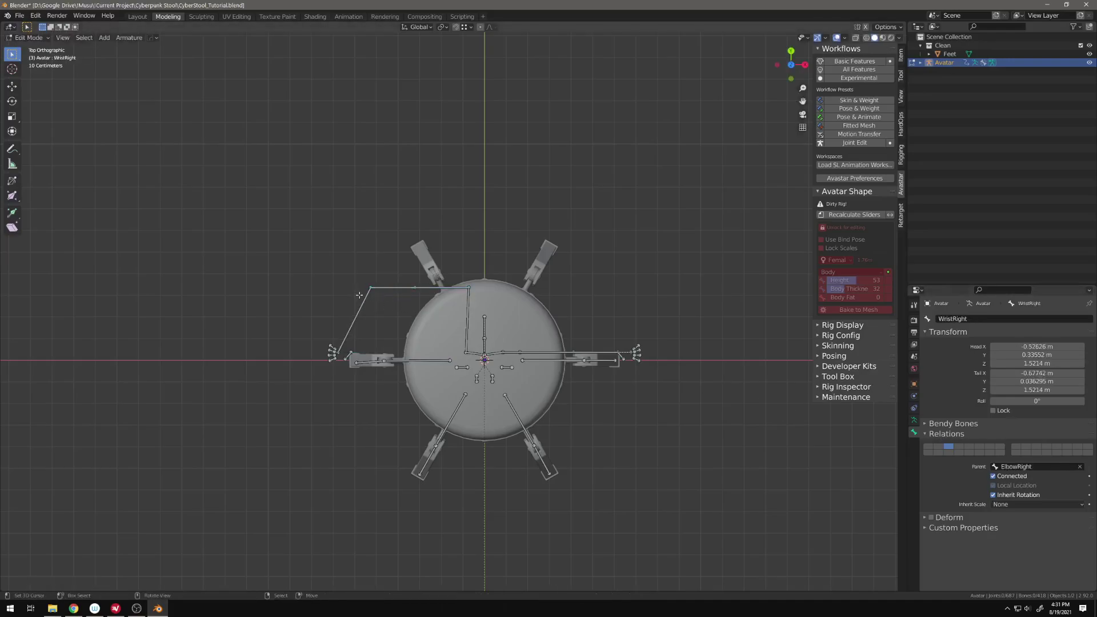
key("shift+z")
left_click(364, 299)
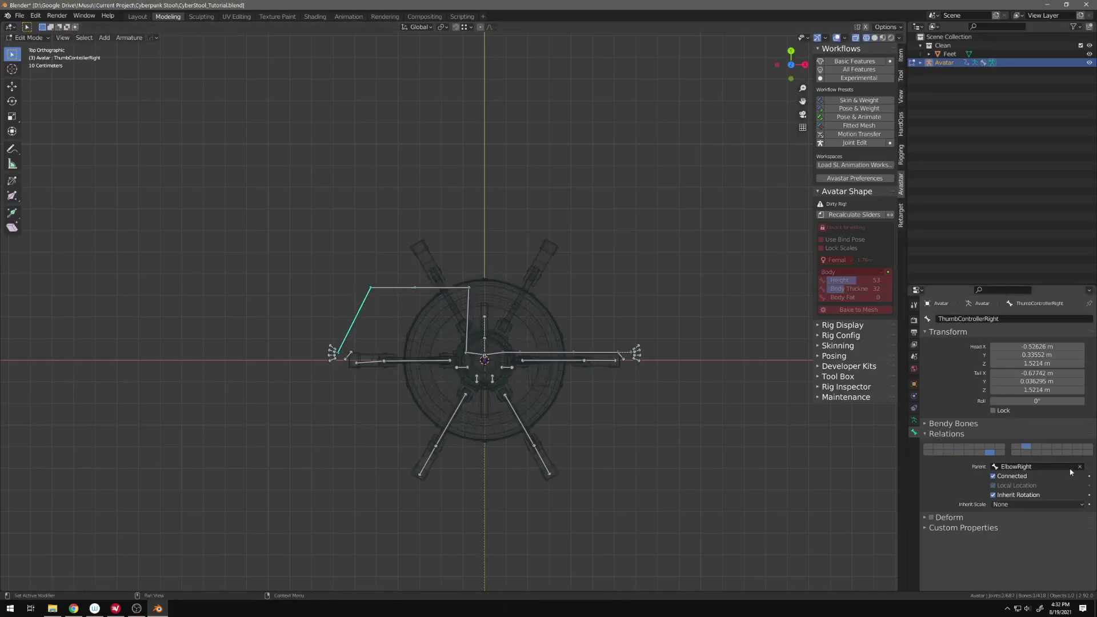
left_click(412, 287)
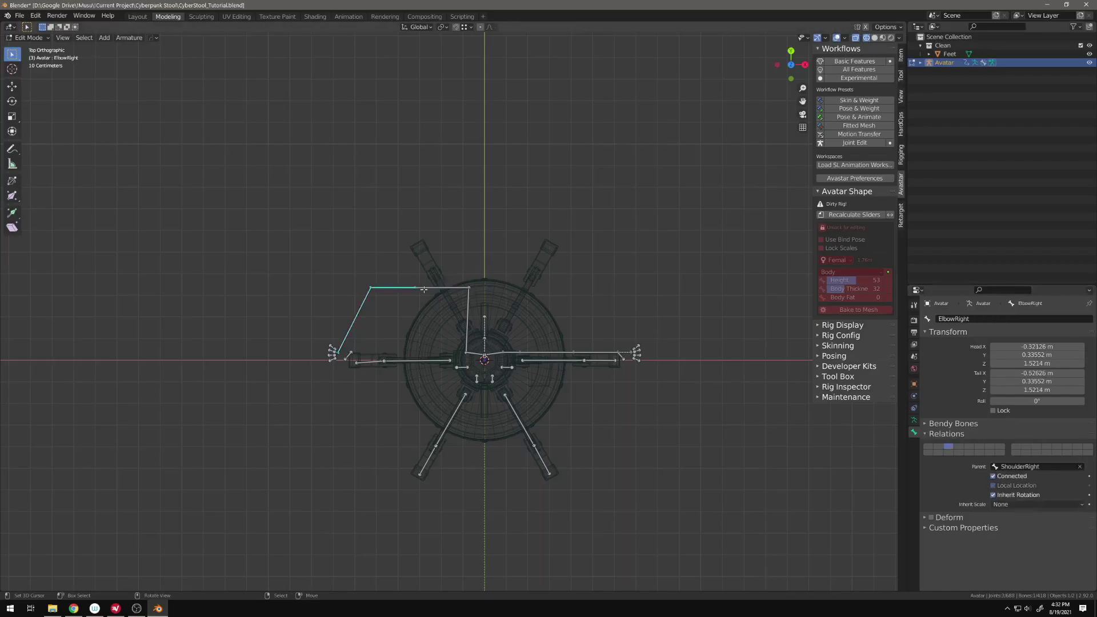
left_click(424, 288)
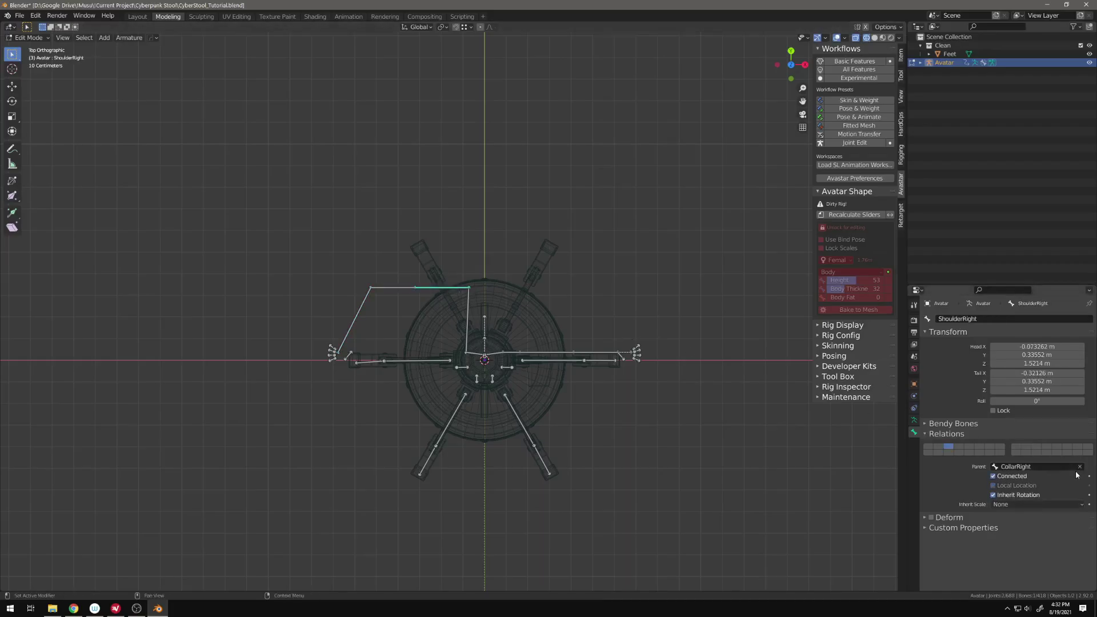
left_click(425, 288)
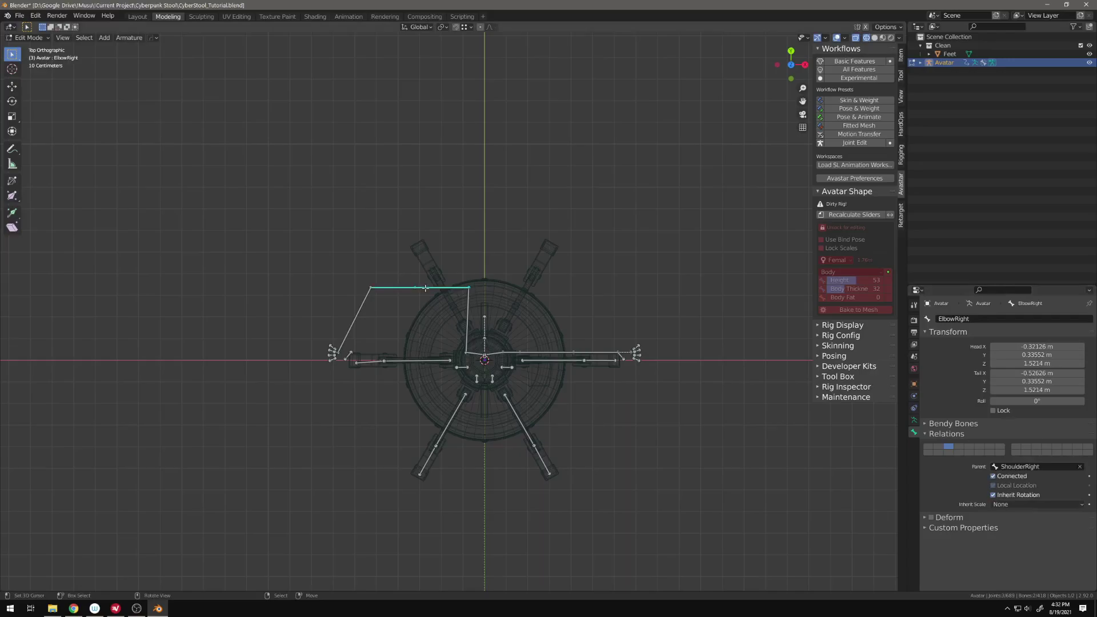
Move ElbowRight's wrist-end joint away from the hand and clear WristRight's parent to detach it.
key("r")
right_click(506, 345)
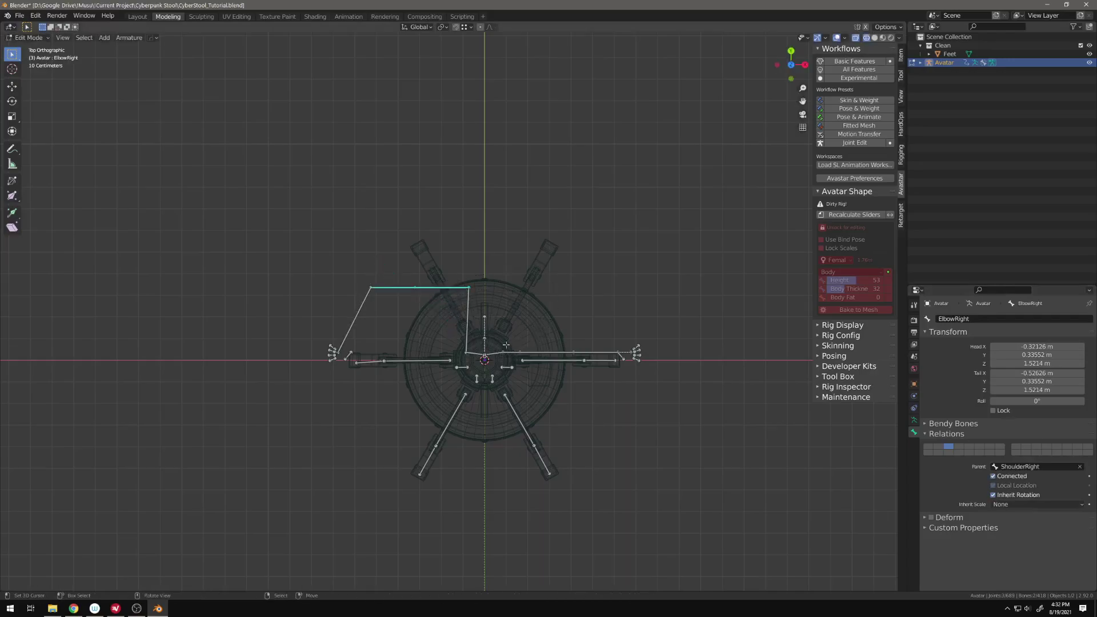
key("g")
left_click(376, 307)
right_click(369, 314)
left_click(1080, 467)
Move ShoulderRight and ElbowRight along Y, rotate them in line with the rear -X leg, and lower them to about Z 0.28 m.
left_click(410, 303)
left_click(454, 302, "shift")
key("g")
key("y")
left_click(483, 278)
key("r")
left_click(455, 328)
middle_click_drag(456, 329, 541, 261)
key("g")
key("z")
left_click(534, 480)
In wireframe top view, move ShoulderRight's head to about X -0.08 m, Y 0.15 m and fit the elbow joint and ElbowRight's tail to the leg.
key("ctrl+z")
key("shift+z")
key("KP_7")
key("shift+z")
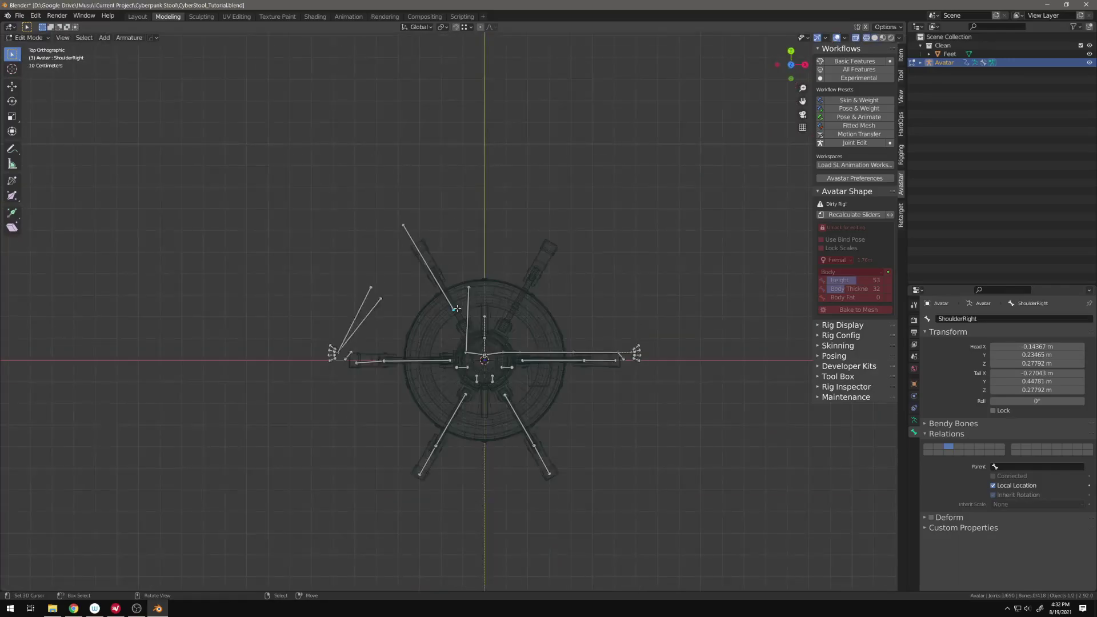
key("ctrl+z")
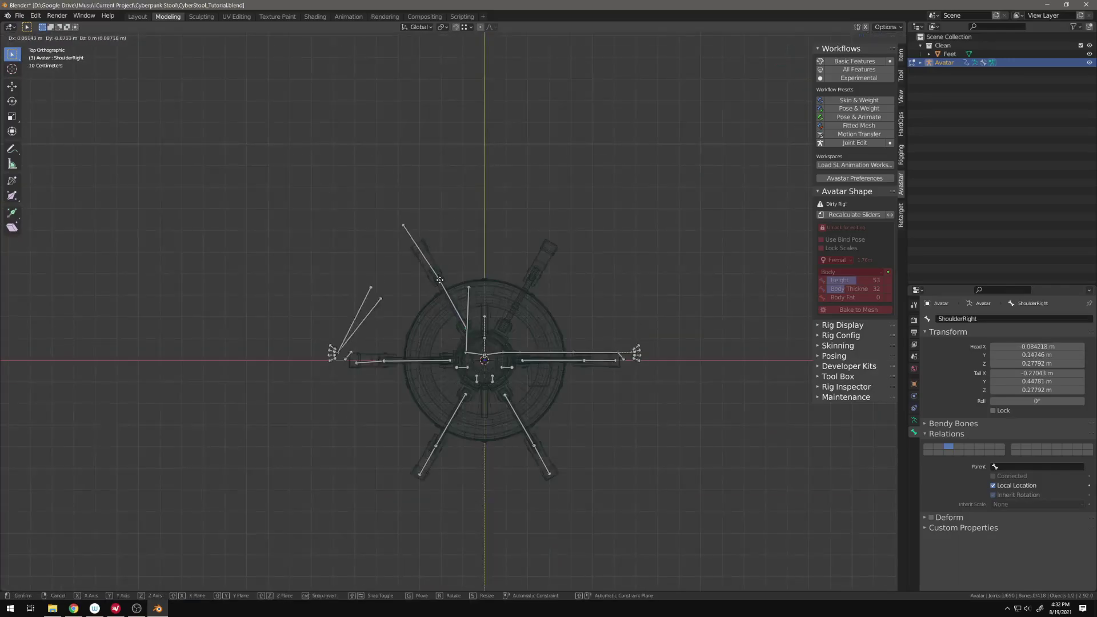
left_click(406, 224)
key("g")
left_click(421, 246)
Adjust the ShoulderRight and ElbowRight joints along Z to fit the rear -X leg's hinges and foot.
middle_click_drag(421, 246, 495, 175)
right_click(383, 394)
key("g")
key("z")
left_click(416, 408)
scroll(415, 401, "up", 3)
left_click(420, 398)
key("KP_7")
left_click(501, 202)
left_click(579, 341)
middle_click_drag(580, 341, 629, 324)
key("g")
key("z")
left_click(549, 352)
Move ShoulderLeft and ElbowLeft away from the left hand and clear ThumbControllerLeft's parent.
middle_click_drag(549, 353, 635, 383)
scroll(634, 382, "down", 5)
middle_click_drag(482, 320, 567, 330)
right_click(459, 225)
middle_click_drag(455, 224, 514, 305, "shift")
scroll(514, 305, "up", 3)
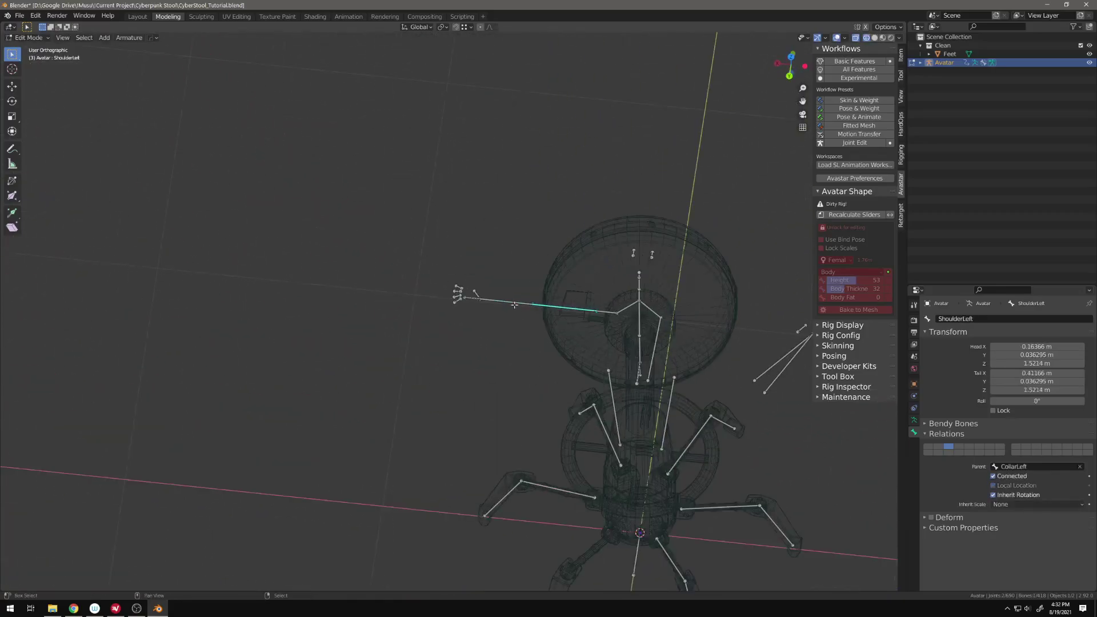
key("g")
left_click(525, 349)
right_click(465, 322)
left_click(1079, 467)
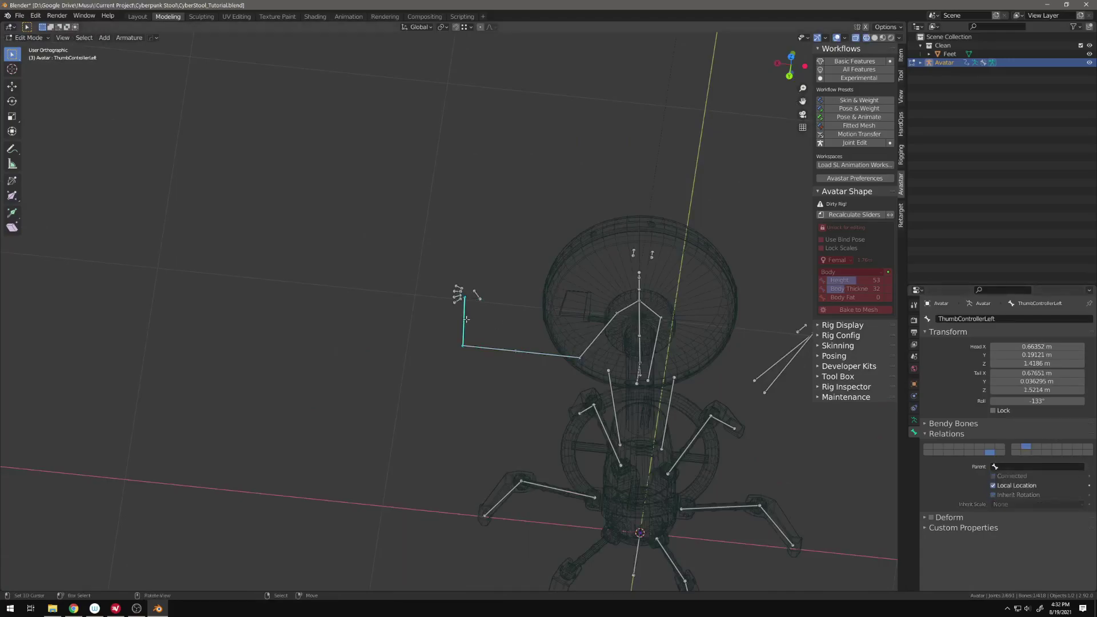
Move ShoulderLeft and ElbowLeft to about Y 0.29 m, Z 1.35 m and clear WristLeft's parent.
left_click(498, 353)
key("g")
left_click(463, 360)
left_click(463, 361)
left_click(1079, 467)
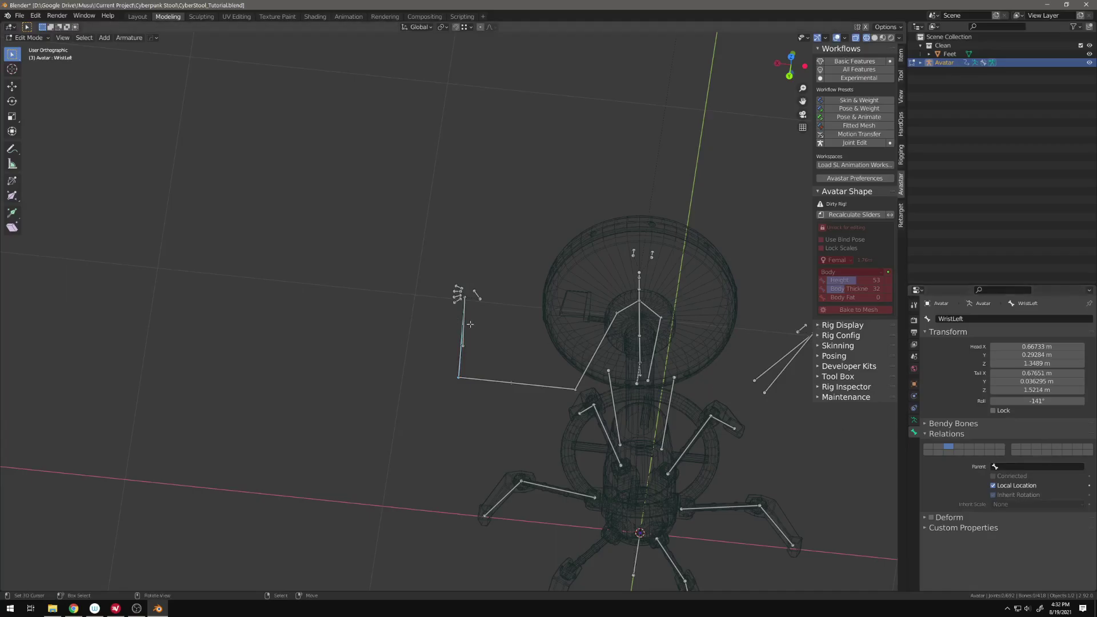
In top view, clear ShoulderLeft's parent to detach it from CollarLeft.
left_click(540, 389)
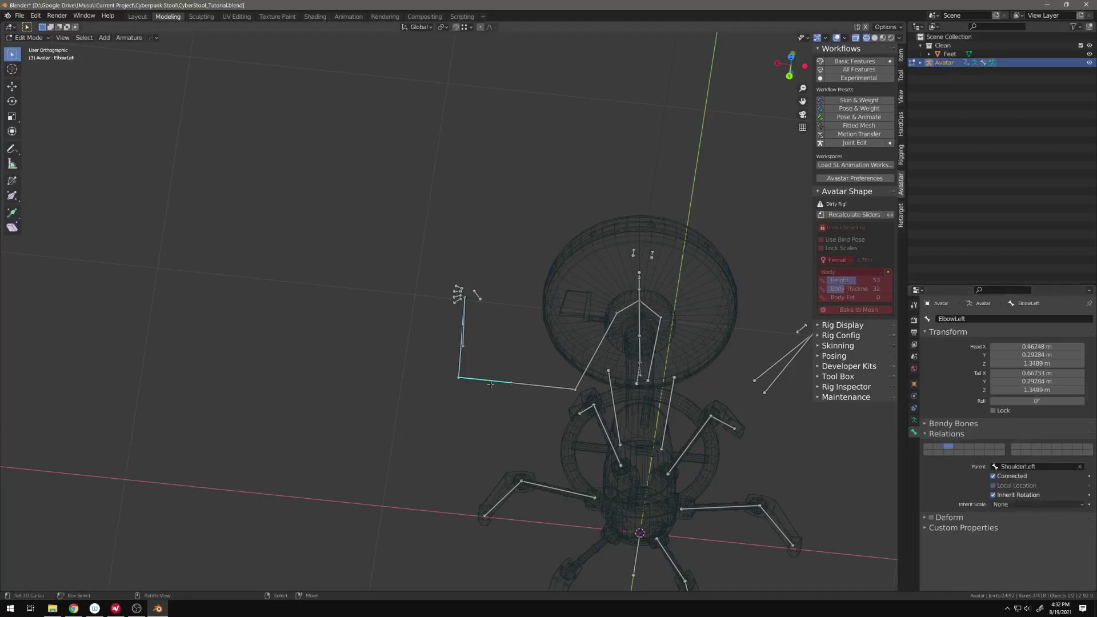
left_click(540, 388)
key("KP_7")
middle_click_drag(473, 285, 620, 416, "shift")
key("g")
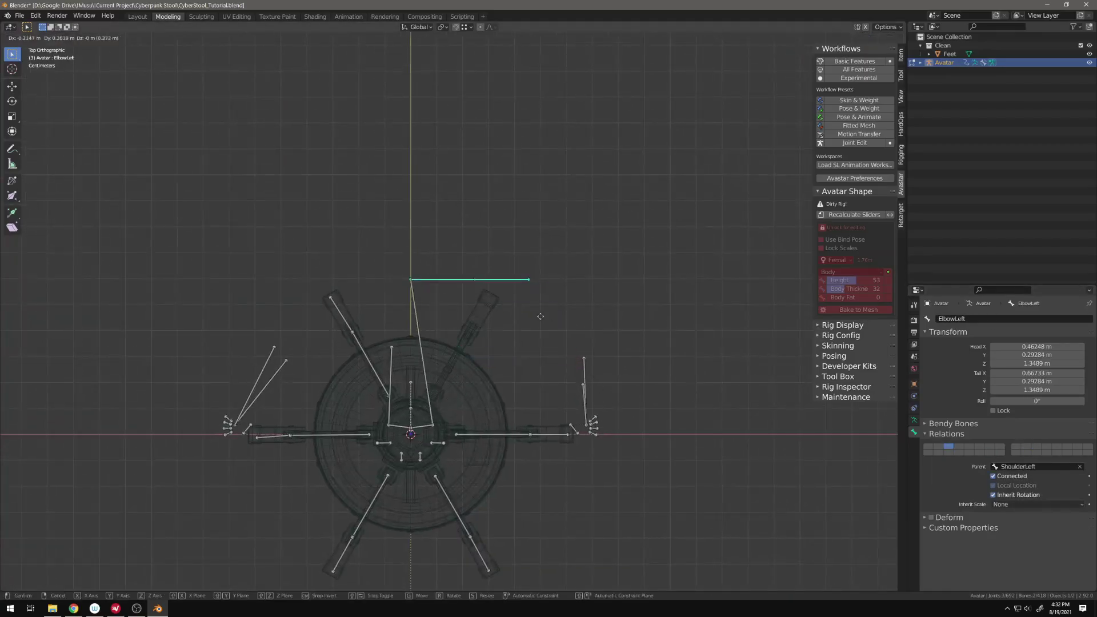
right_click(563, 346)
left_click(520, 358)
left_click(1079, 466)
Move and rotate ShoulderLeft and ElbowLeft onto the rear +X leg and lower them along Z to about 0.20 m.
key("g")
key("r")
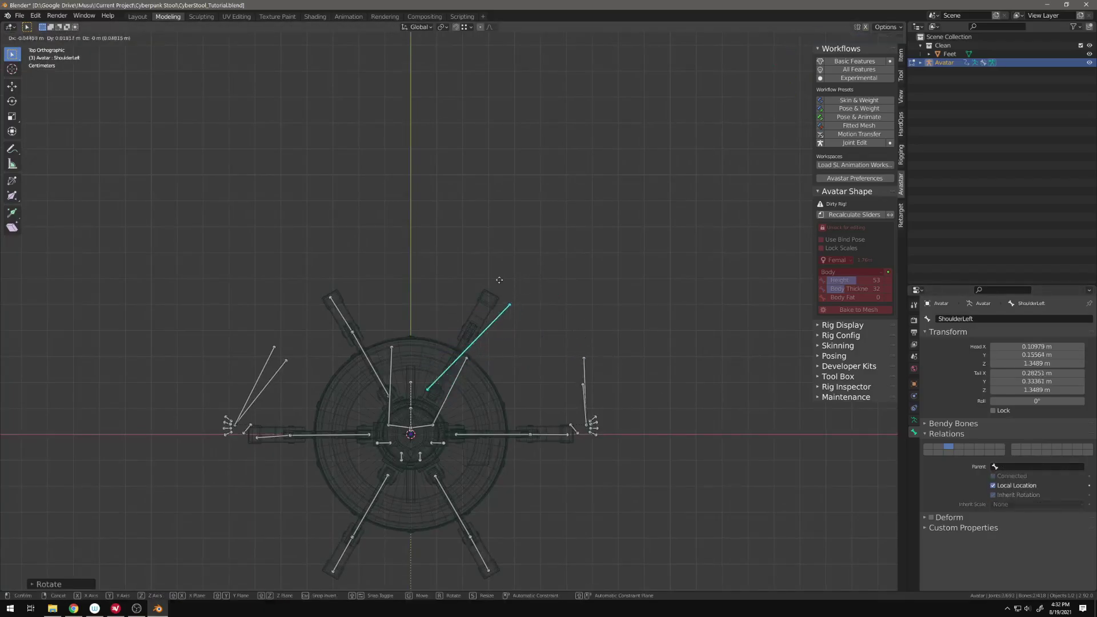
left_click(472, 269)
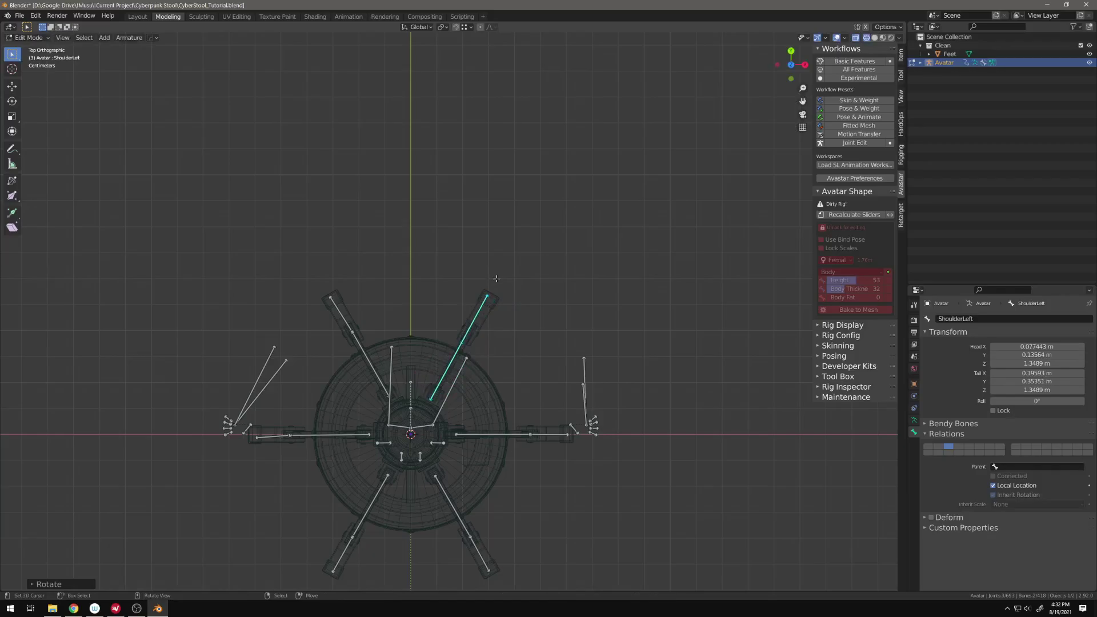
key("KP_3")
scroll(500, 280, "down", 3)
key("g")
key("z")
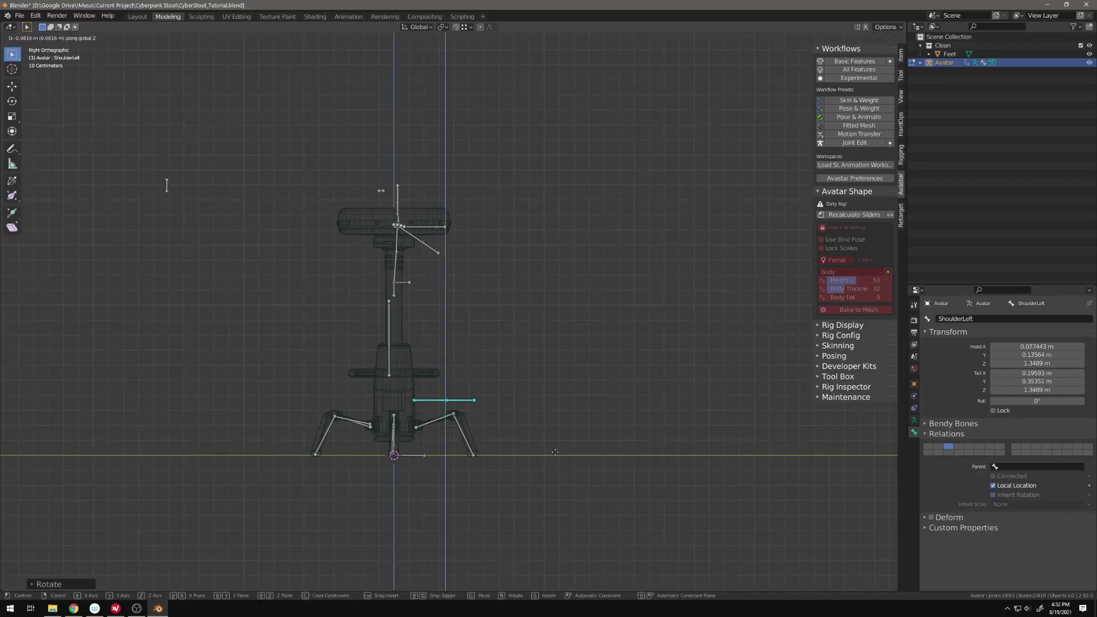
left_click(562, 466)
middle_click_drag(561, 467, 460, 426)
In top view, move ElbowLeft's tail onto the foot and its head joint to about X 0.22 m, Y 0.38 m.
left_click(453, 413)
key("KP_7")
scroll(559, 418, "up", 5)
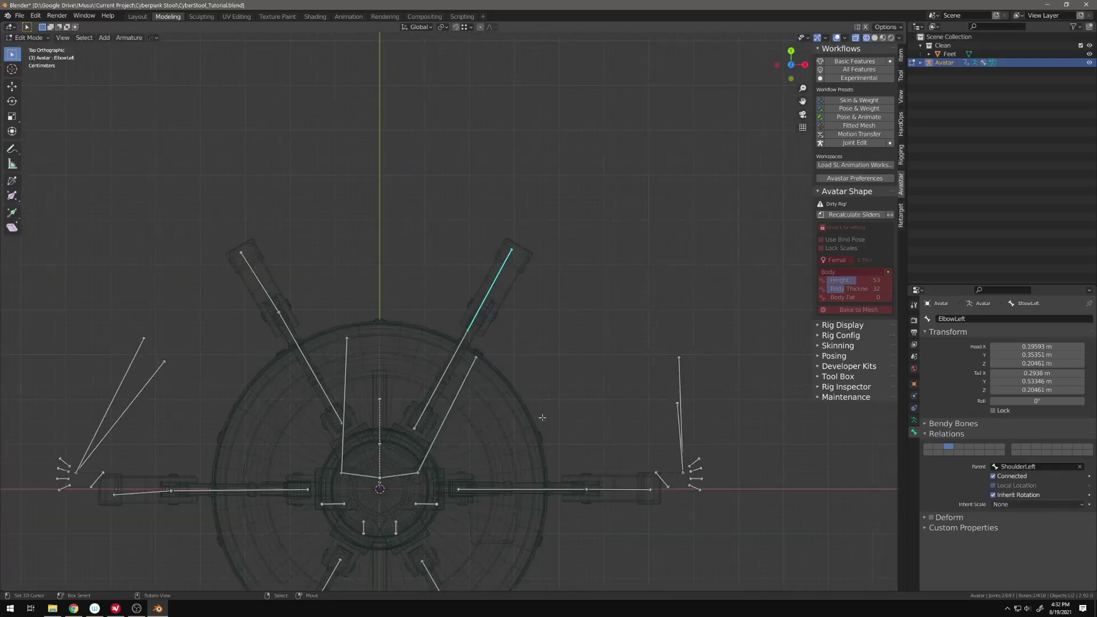
key("g")
left_click(520, 254)
right_click(469, 330)
key("g")
left_click(479, 322)
Adjust ElbowLeft along Z, with its head at about 0.27 m on the knee hinge and its tail at about 0.01 m.
middle_click_drag(479, 323, 414, 504)
key("g")
key("z")
left_click(473, 465)
right_click(495, 473)
key("g")
key("z")
left_click(492, 496)
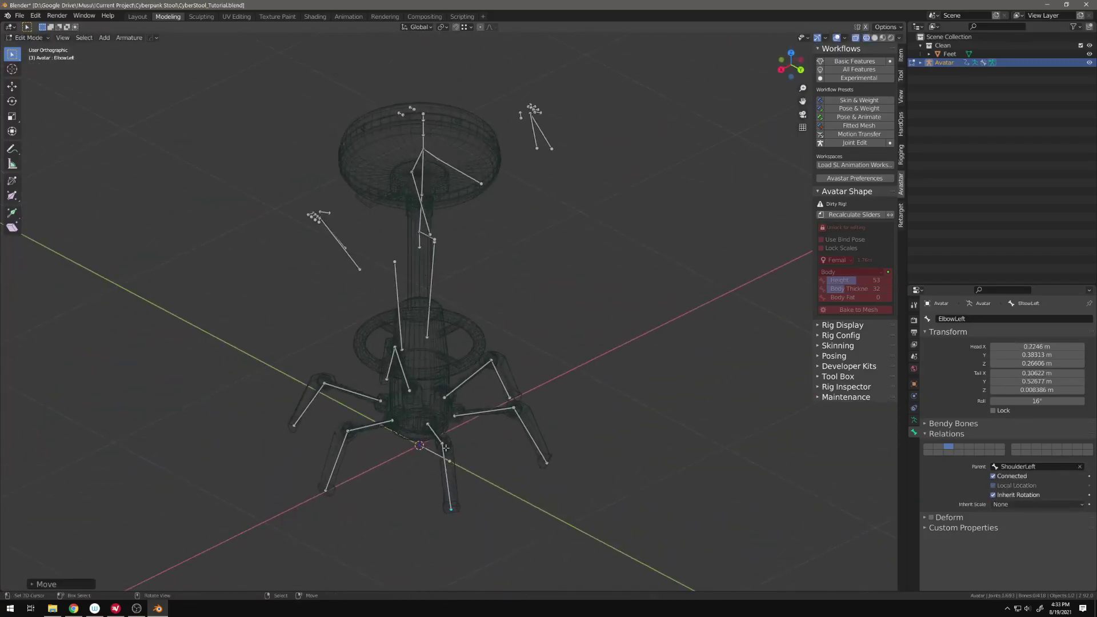
Examine the detached left hand bones and the parent relations of ThumbControllerLeft, HandThumb0Left and CollarLeft.
middle_click_drag(446, 448, 531, 452)
right_click(445, 281)
middle_click_drag(474, 310, 365, 330)
middle_click_drag(322, 227, 388, 275)
left_click(392, 276)
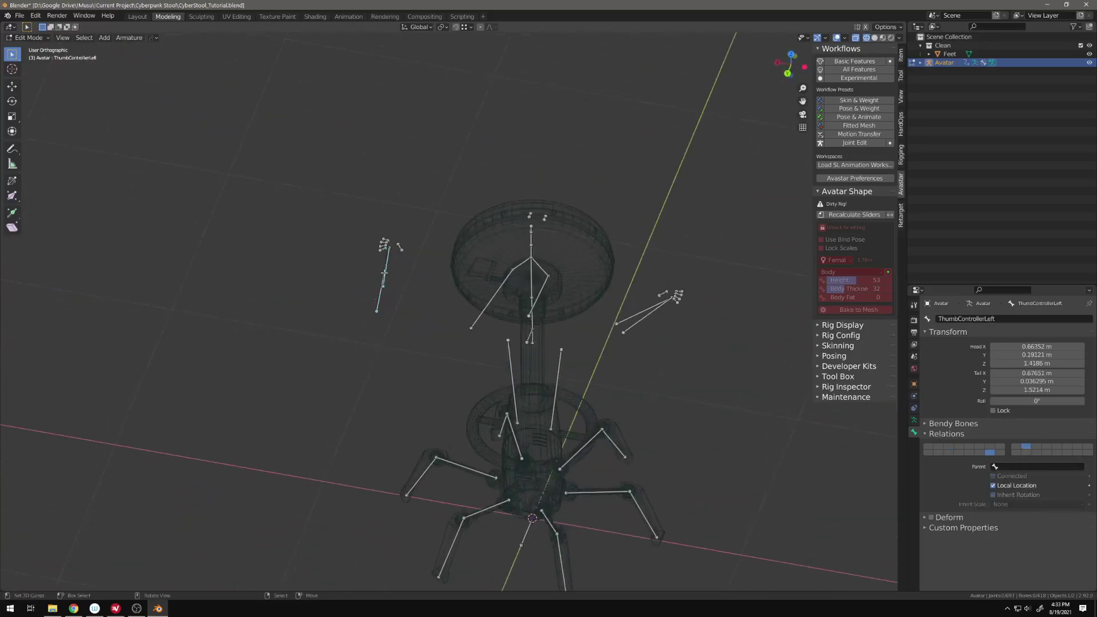
right_click(384, 273)
right_click(385, 273)
right_click(385, 271)
right_click(386, 271)
middle_click_drag(385, 270, 432, 316)
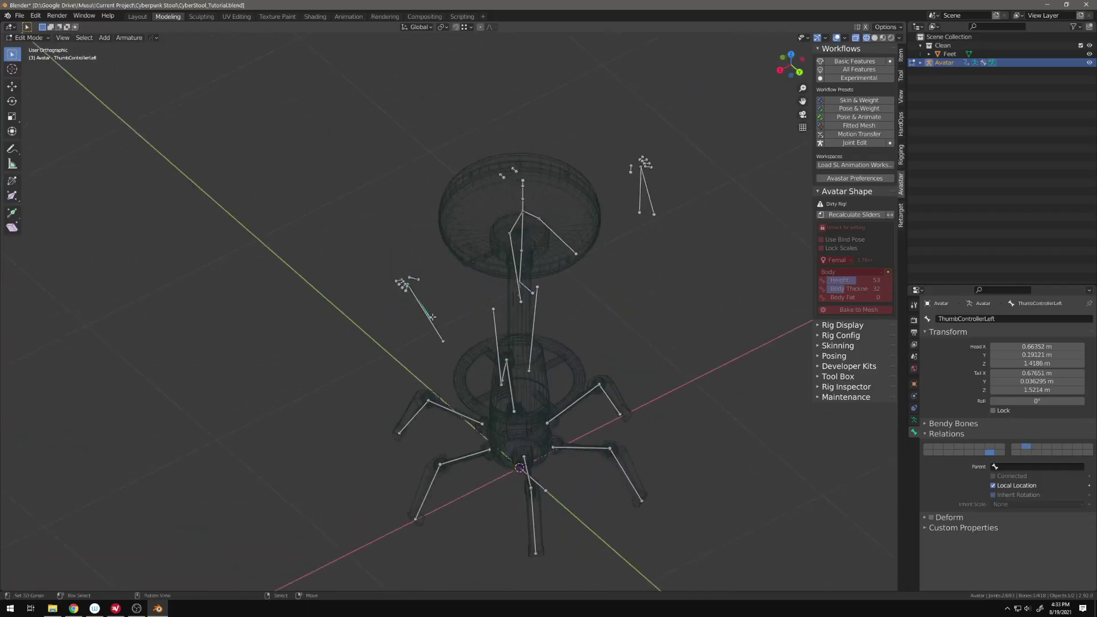
left_click(1053, 467)
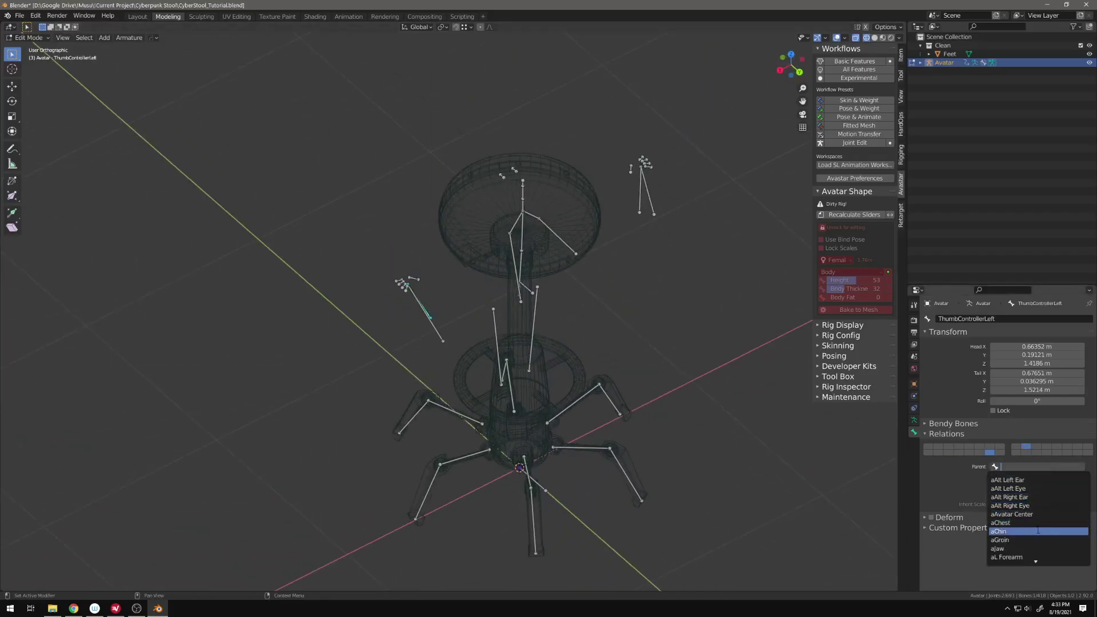
key("Escape")
middle_click_drag(429, 290, 399, 301)
scroll(399, 301, "up", 3)
right_click(375, 245)
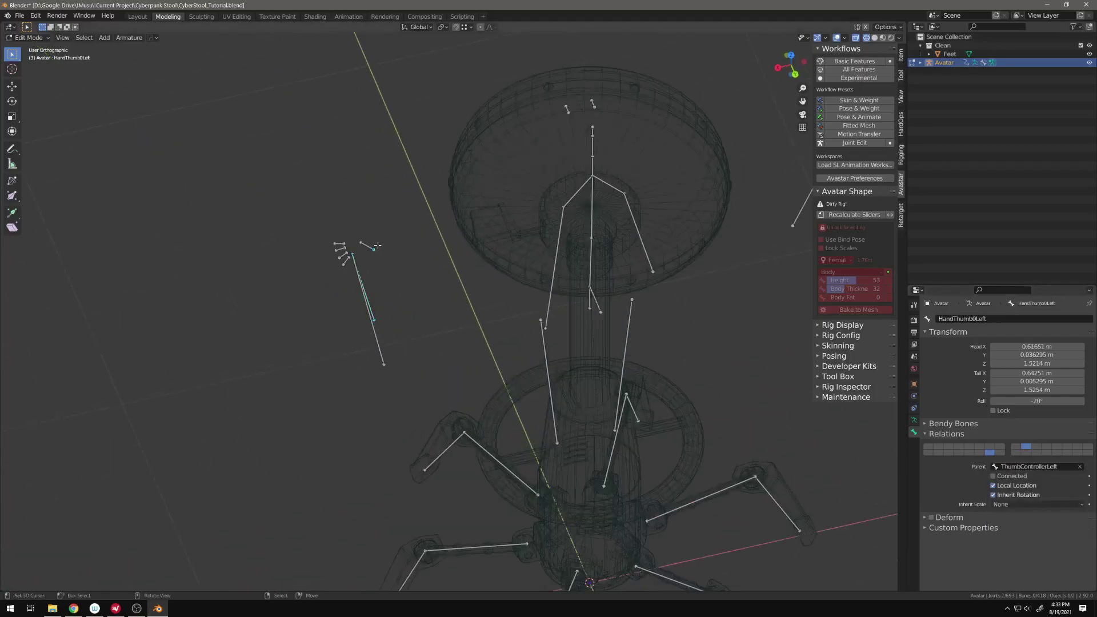
middle_click_drag(538, 249, 564, 255)
right_click(539, 179)
scroll(563, 254, "up", 1)
scroll(554, 271, "down", 1)
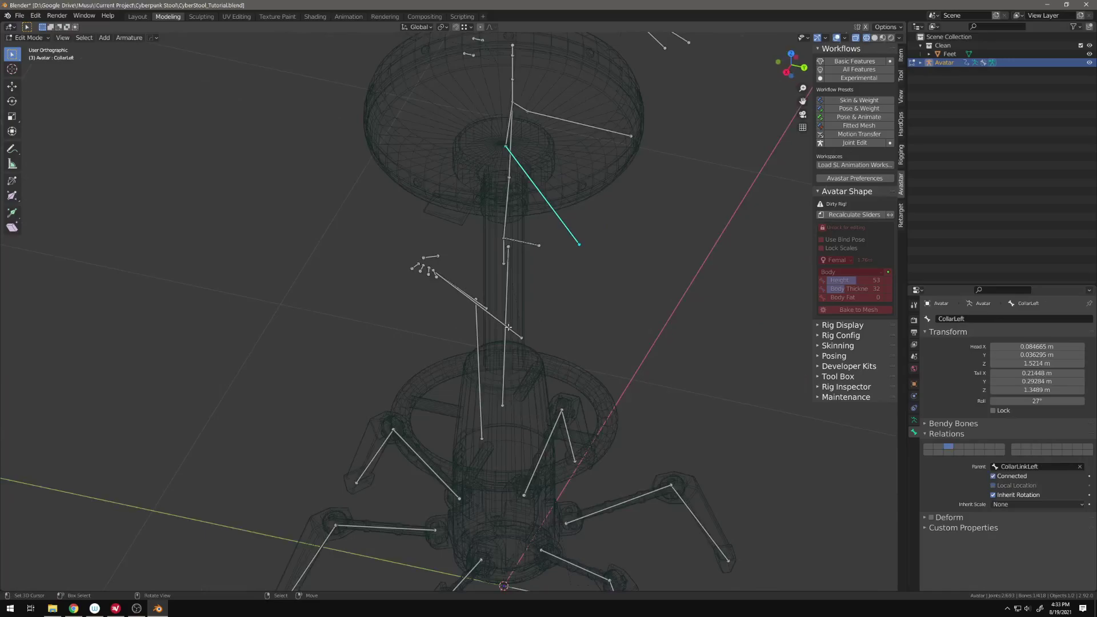
Set CollarLeft as the parent of WristLeft and ThumbControllerLeft.
left_click(508, 327)
left_click(1028, 466)
type("coll")
left_click(492, 303)
left_click(1043, 467)
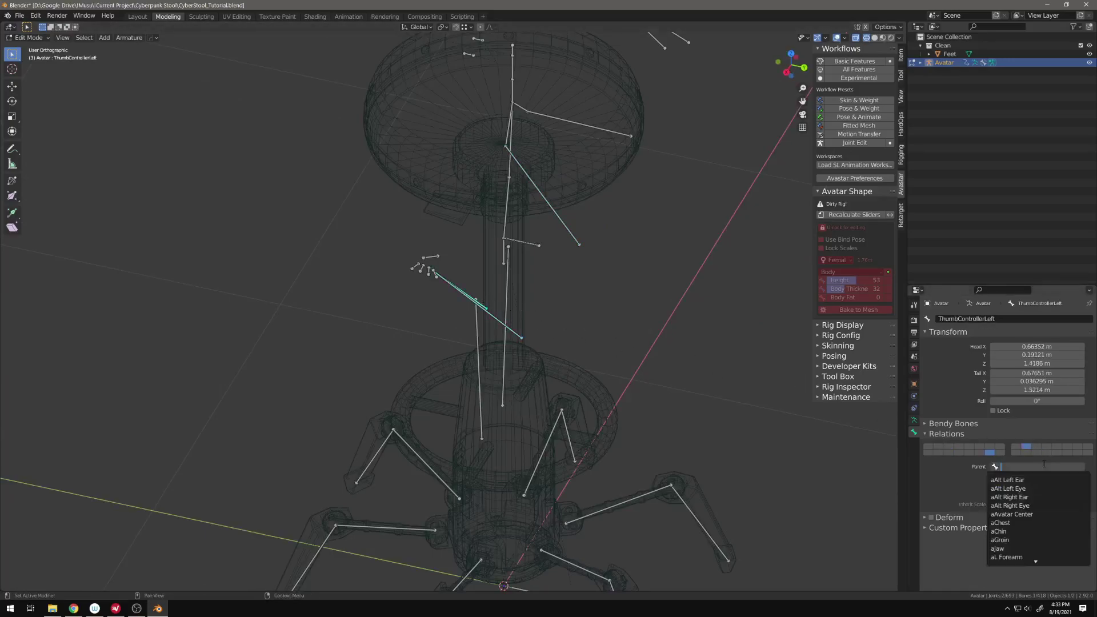
type("coll")
left_click(1029, 480)
key("alt+a")
Set CollarRight as the parent of ThumbControllerRight.
middle_click_drag(675, 374, 658, 368)
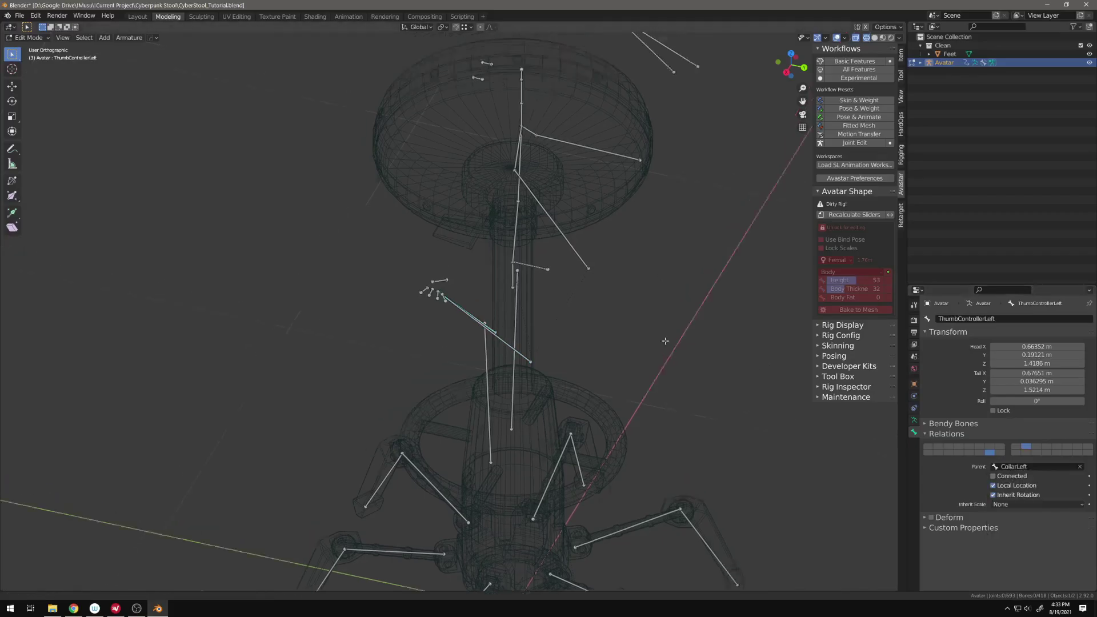
middle_click_drag(672, 130, 663, 250, "shift")
left_click(694, 232)
left_click(578, 313, "shift")
left_click(700, 255, "shift")
left_click(714, 240, "shift")
left_click(1033, 466)
type("cpd")
key("BackSpace")
type("oll")
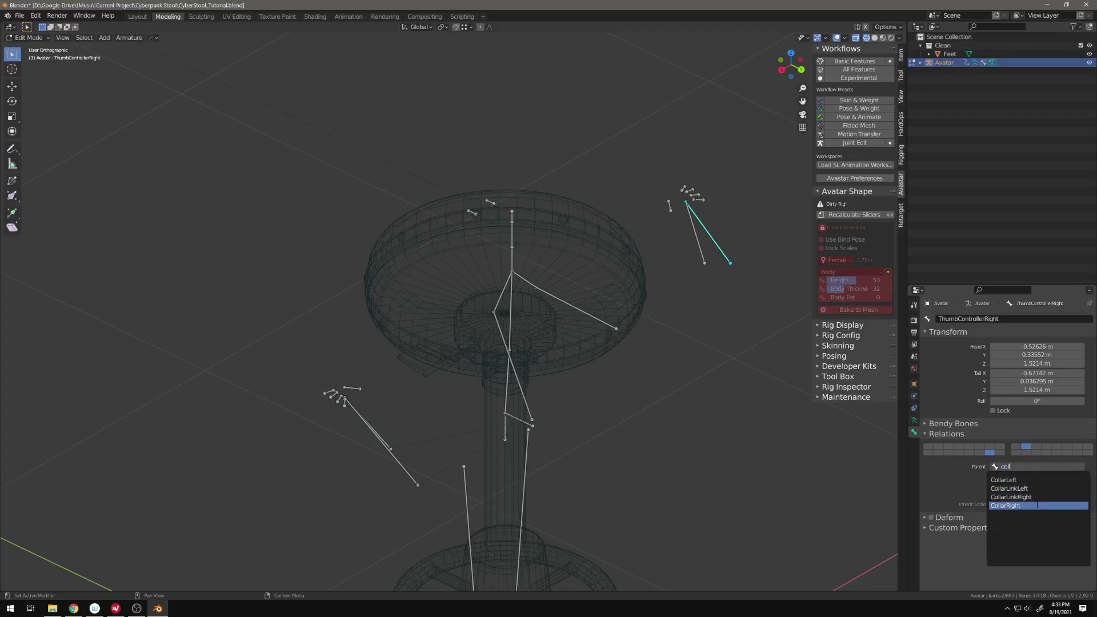
left_click(1037, 505)
Set CollarRight as the parent of WristRight as well.
left_click(695, 234)
left_click(1019, 466)
type("c")
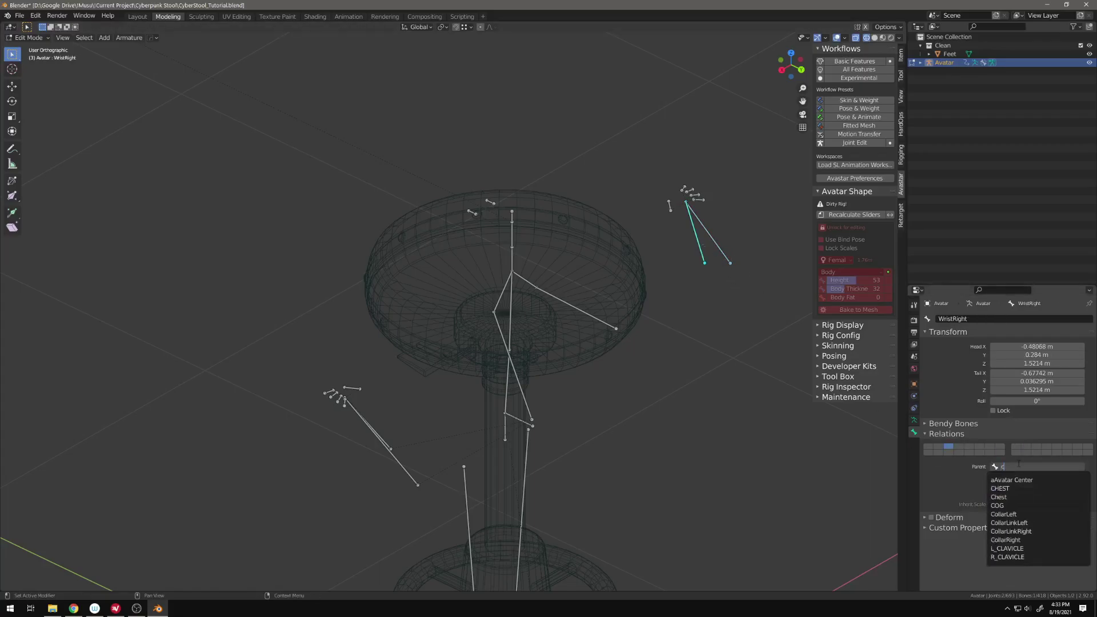
type("oll")
left_click(1022, 505)
left_click(666, 360)
Circle-select the wrist and hand bones on both sides and hide them.
scroll(652, 451, "down", 3)
middle_click_drag(650, 453, 592, 324)
key("c")
left_click(599, 217)
key("Escape")
key("h")
key("c")
left_click_drag(348, 143, 323, 156)
key("Escape")
key("h")
middle_click_drag(368, 253, 480, 311)
Circle-select the chest, collar and other upper-body bones around the seat and hide them.
right_click(430, 259)
scroll(492, 307, "up", 3)
left_click(500, 388)
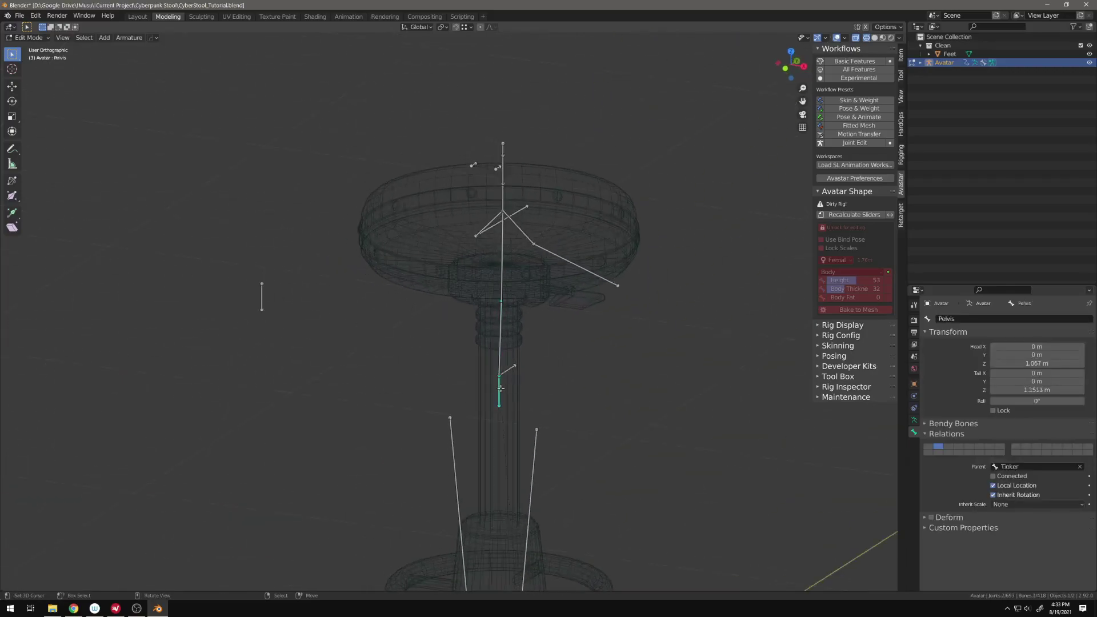
left_click(501, 332)
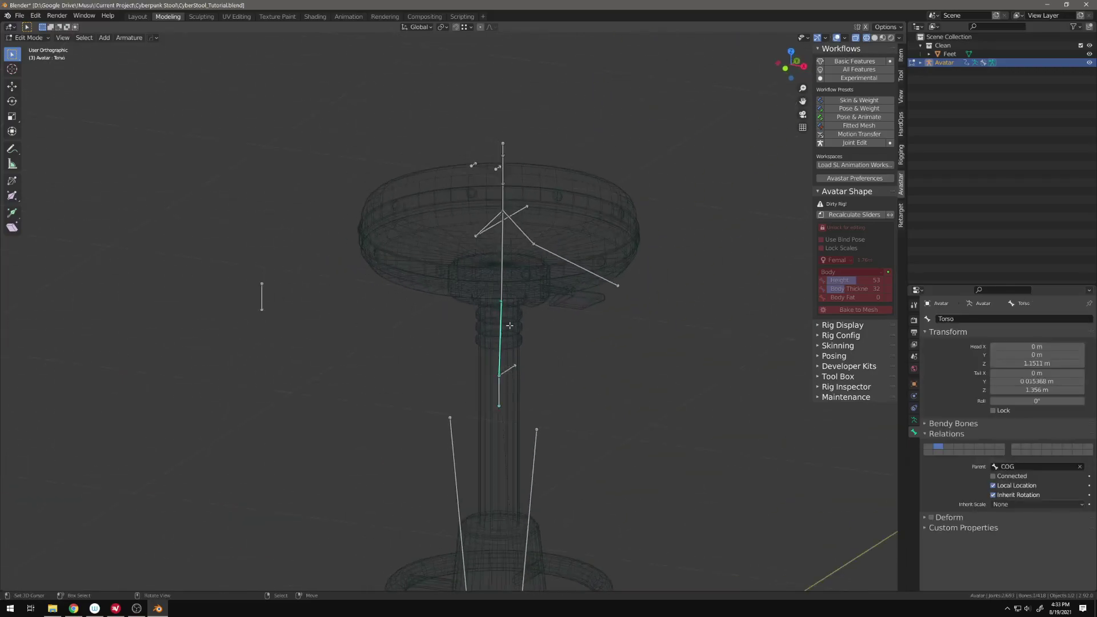
middle_click_drag(581, 335, 547, 327)
right_click(569, 295)
key("c")
scroll(560, 217, "down", 8)
left_click_drag(544, 201, 691, 299)
right_click(610, 276)
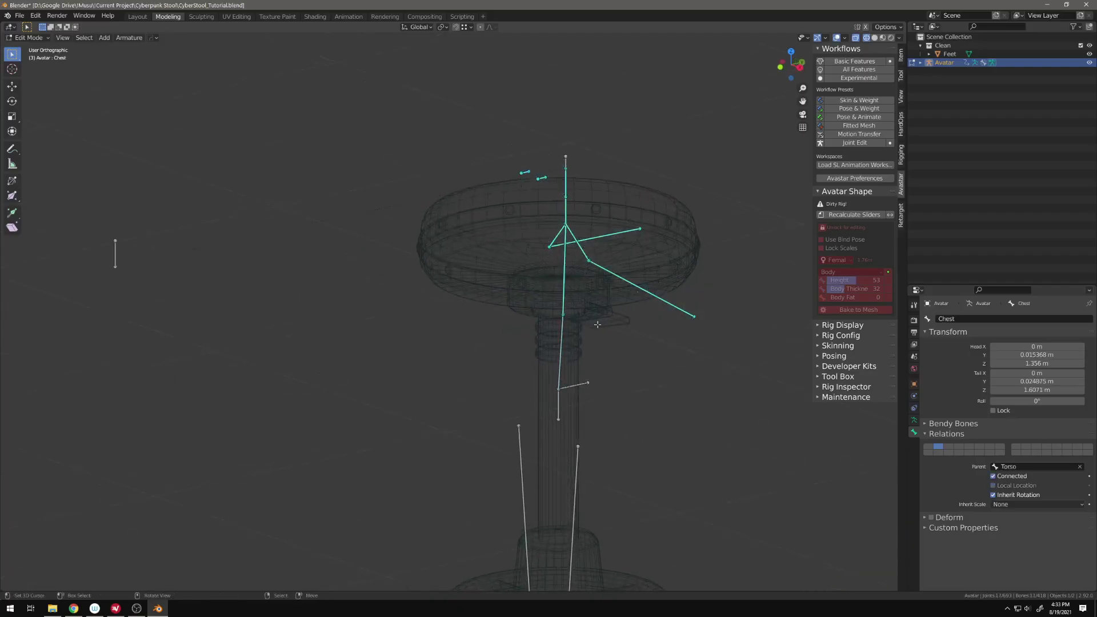
key("h")
Hide the Skull bone above the seat and the stray vertical bone far beside the stool.
left_click(566, 162)
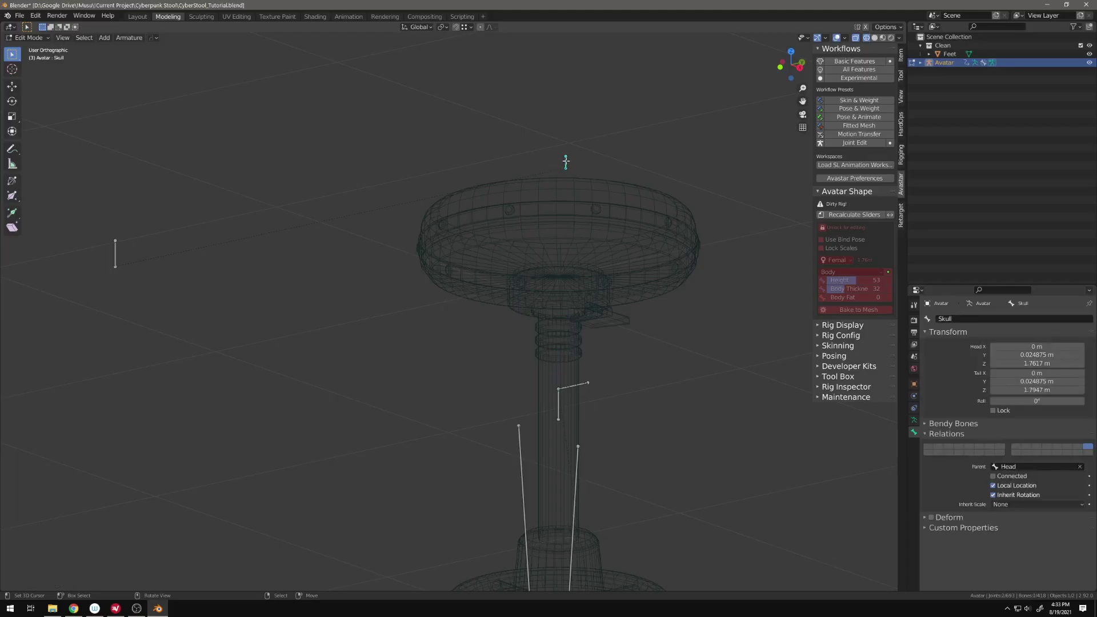
key("h")
right_click(116, 252)
key("h")
Select the Origin and Pelvis bones in turn to identify them, and examine the leg bones around the base.
scroll(272, 323, "down", 5)
middle_click_drag(390, 389, 419, 293, "shift")
scroll(420, 292, "up", 3)
left_click(587, 197)
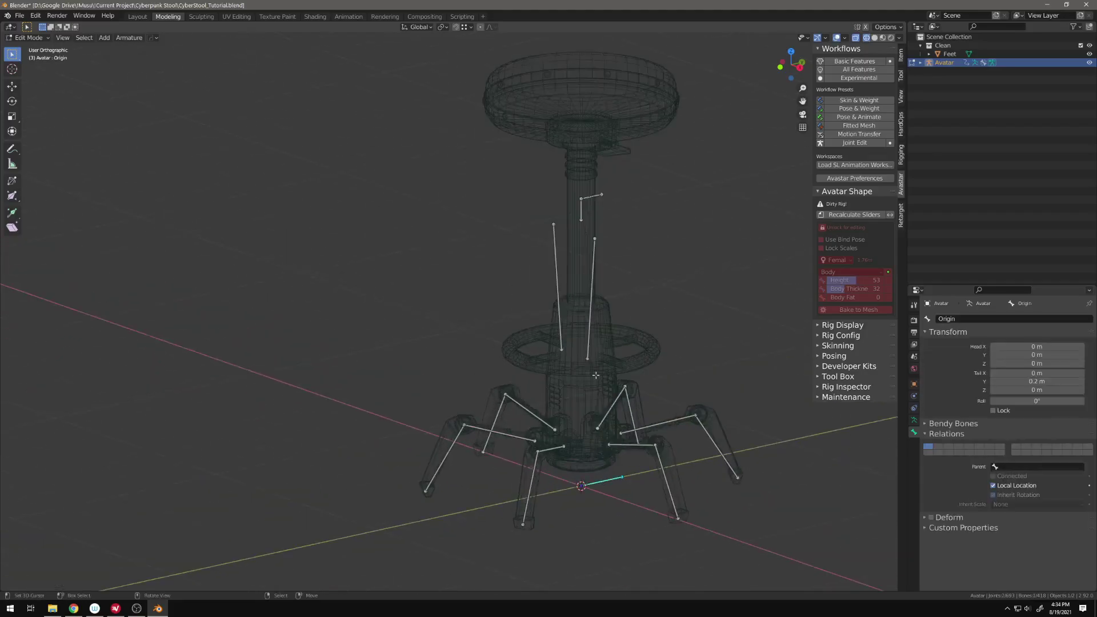
key("g")
right_click(546, 206)
right_click(582, 211)
middle_click_drag(657, 345, 584, 311, "shift")
middle_click_drag(584, 311, 600, 316)
scroll(600, 316, "up", 3)
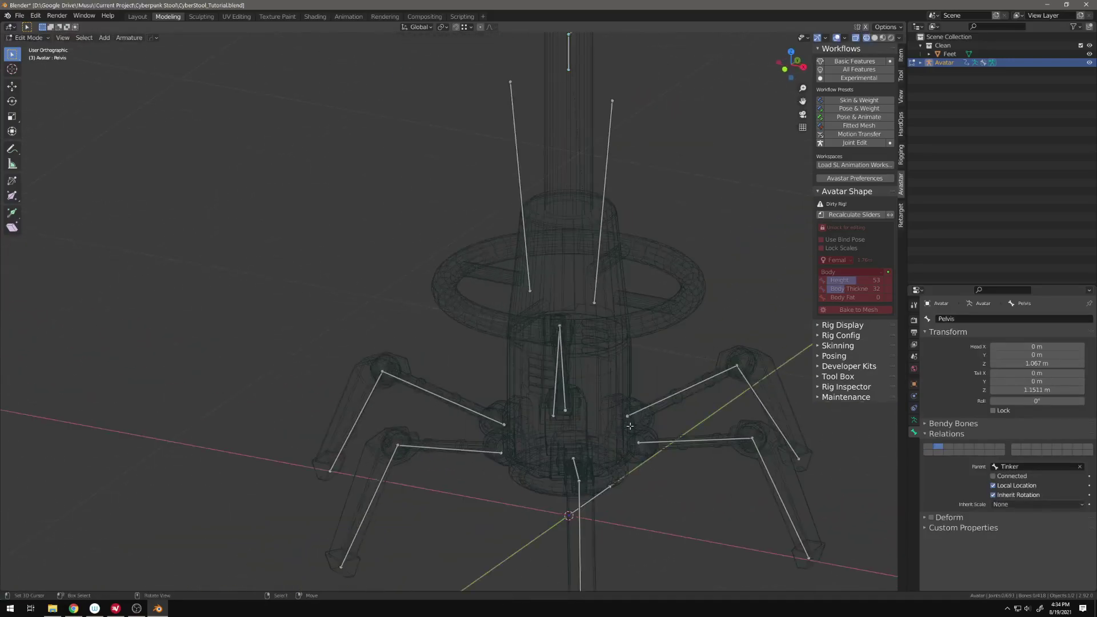
Try to set PELVIS as the parent of KneeLeft, and check the name of the pelvis bone in the column.
left_click(658, 441)
left_click(1035, 466)
type("pel")
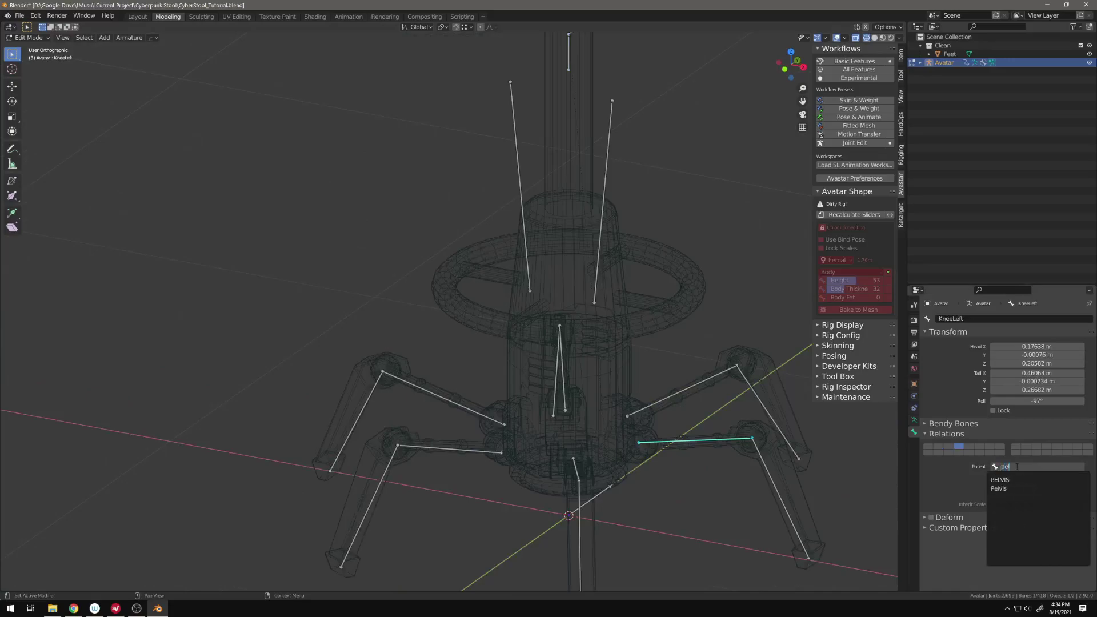
left_click(1000, 480)
left_click(569, 49)
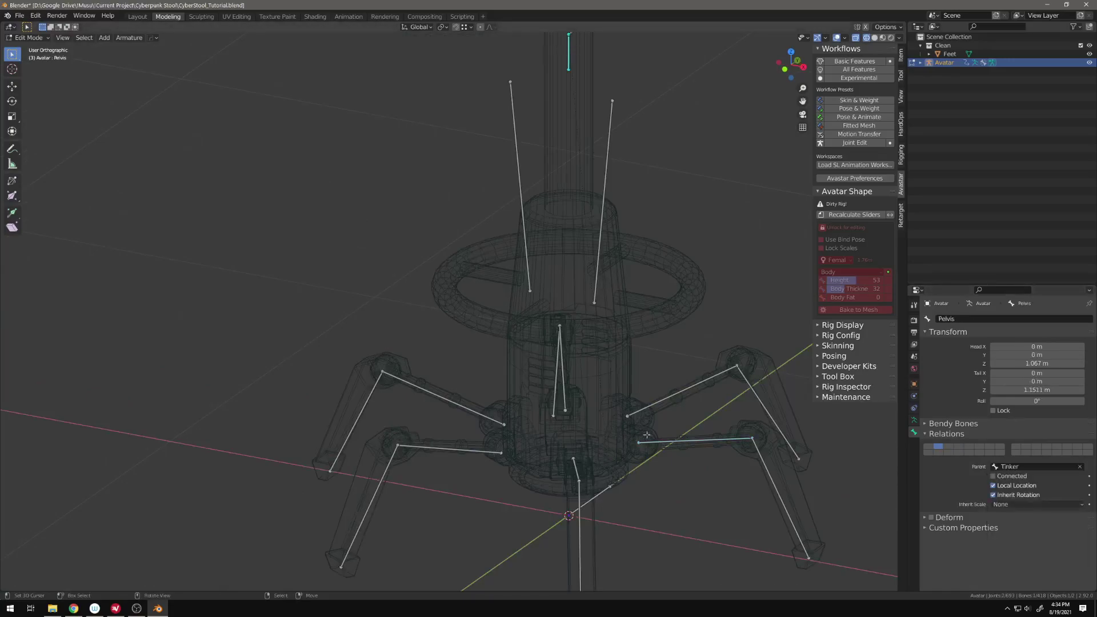
Set Pelvis as the parent of KneeLeft.
left_click(663, 441)
left_click(1030, 467)
type("p")
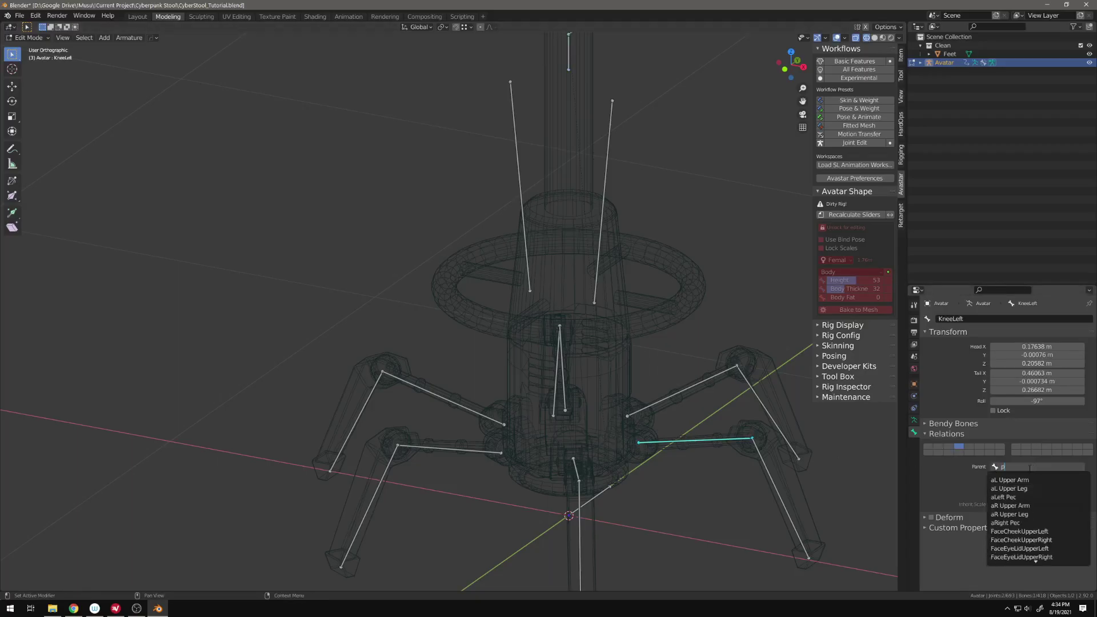
type("el")
left_click(1039, 493)
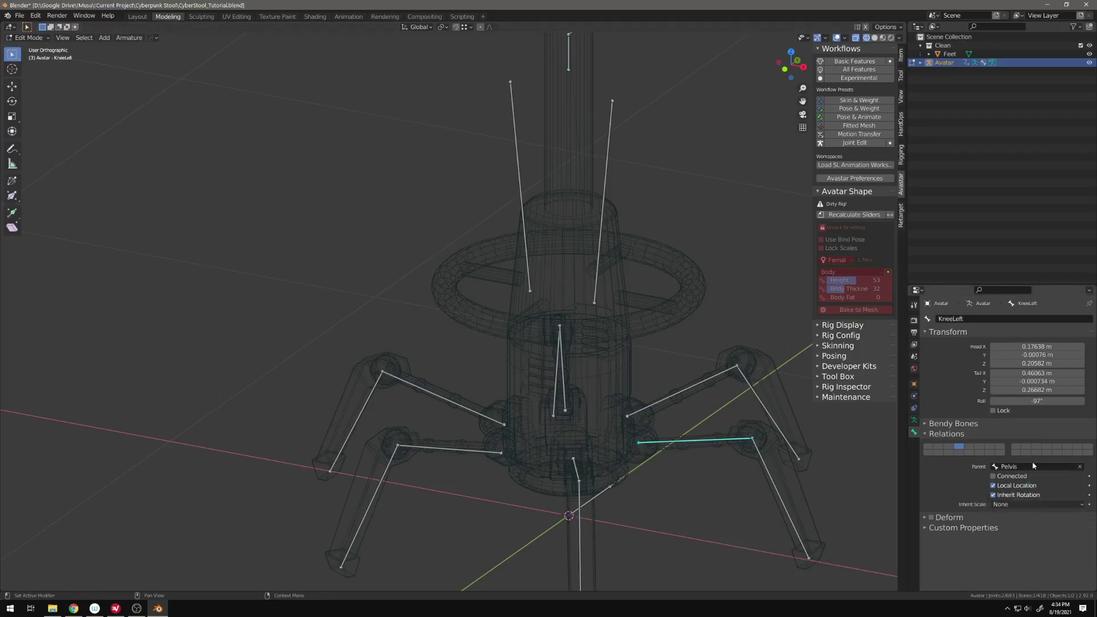
Copy the Pelvis parent name from KneeLeft and set it as the parent of ShoulderLeft.
left_click(1033, 466)
key("ctrl+c")
left_click(724, 378)
left_click(724, 377)
left_click(1023, 467)
key("ctrl+v")
left_click(1033, 491)
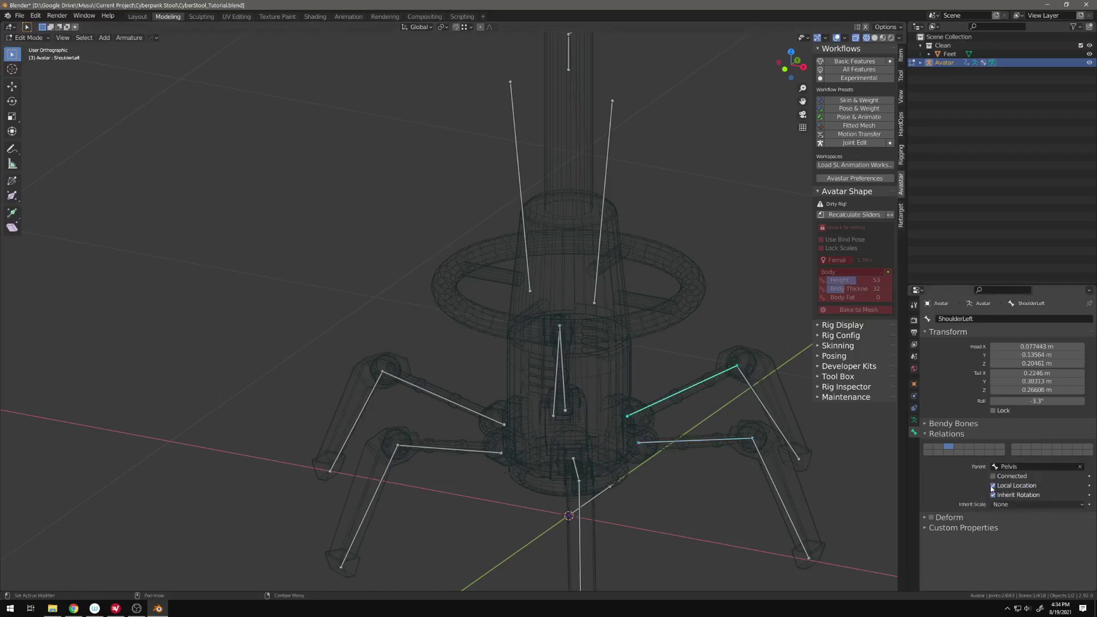
Try to set Pelvis as the parent of FootRight.
left_click(450, 449)
left_click(1022, 466)
key("ctrl+v")
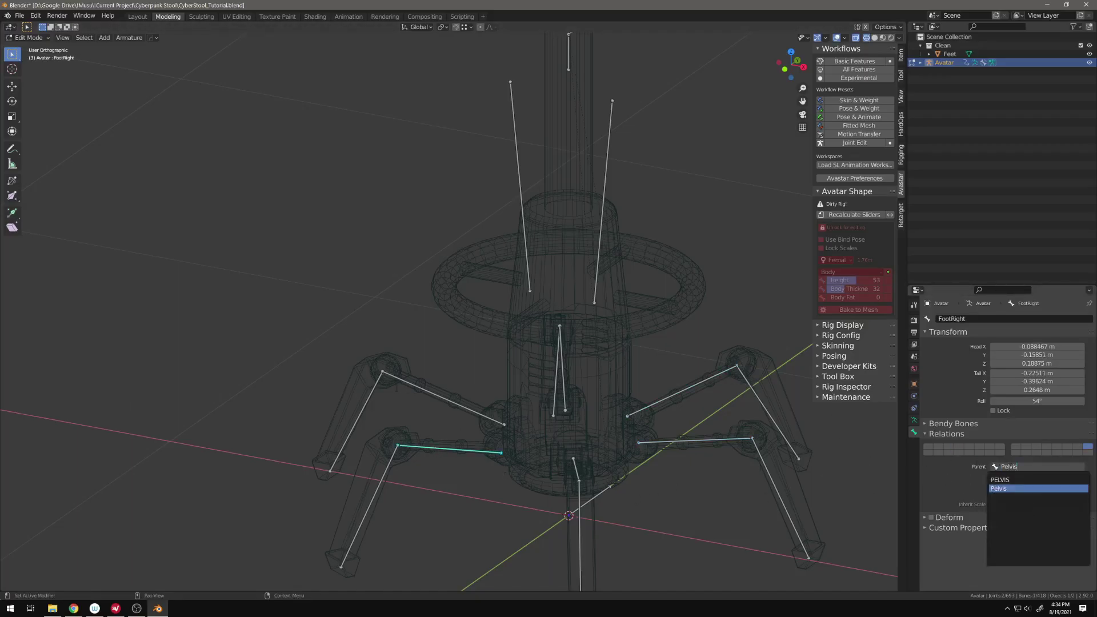
key("Return")
Set Pelvis as the parent of KneeRight.
left_click(400, 384)
left_click(1017, 466)
key("ctrl+v")
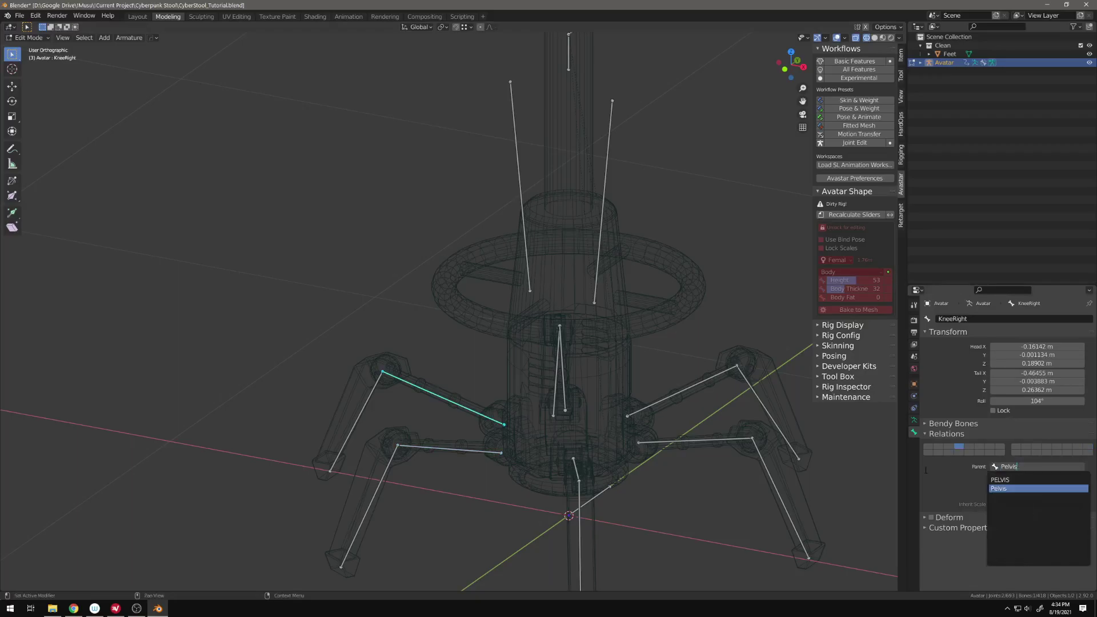
left_click(926, 471)
left_click(1008, 467)
key("ctrl+v")
left_click(1008, 488)
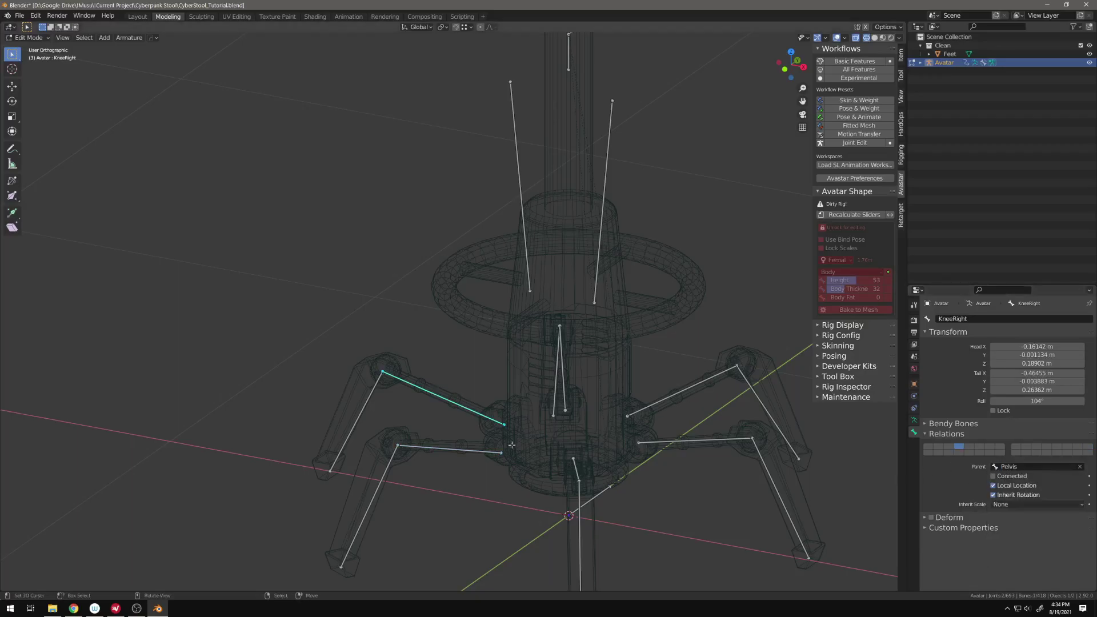
Set Pelvis as the parent of FootRight using the copied name.
left_click(502, 451)
left_click(1018, 467)
key("ctrl+v")
key("Return")
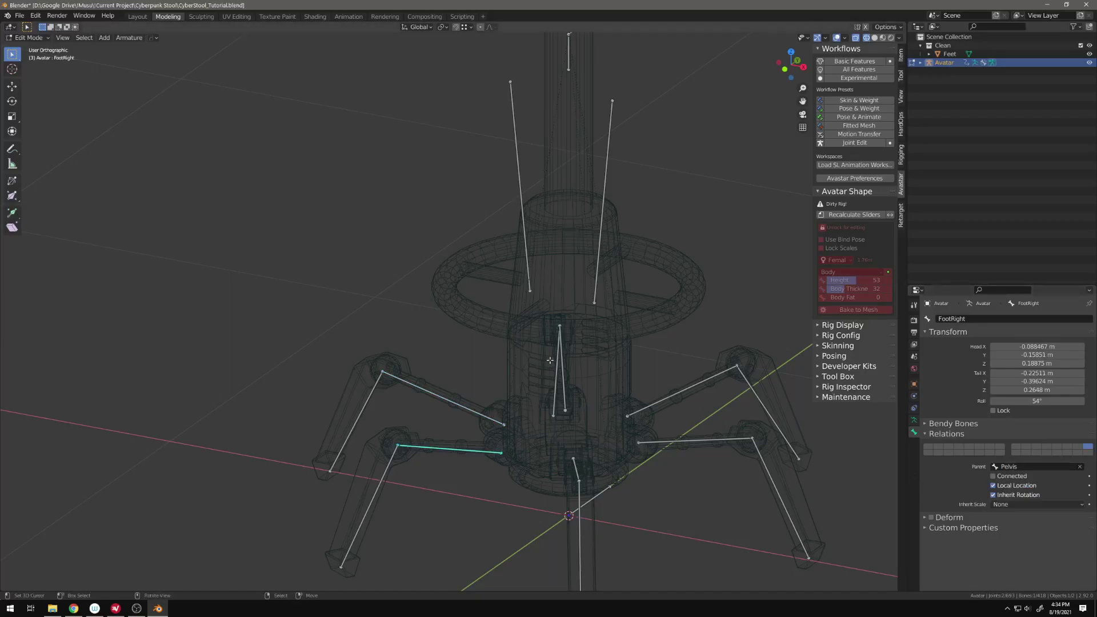
Set Pelvis as the parent of the upper bone in the remaining rear leg.
left_click(550, 361)
left_click(1017, 467)
key("ctrl+v")
key("Return")
Check the KneeLeft bone's parent and set Pelvis as the parent of FootLeft.
middle_click_drag(571, 400, 463, 399)
left_click(490, 395)
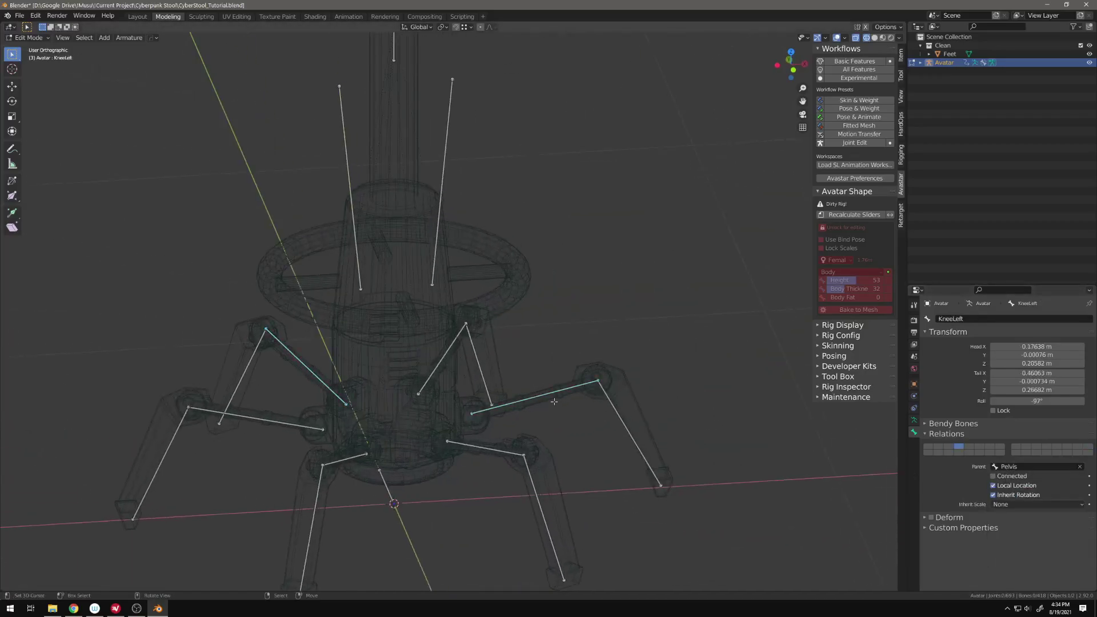
left_click(629, 433)
left_click(543, 517)
left_click(514, 454)
middle_click_drag(514, 454, 696, 450, "shift")
left_click(1029, 466)
key("ctrl+v")
key("Return")
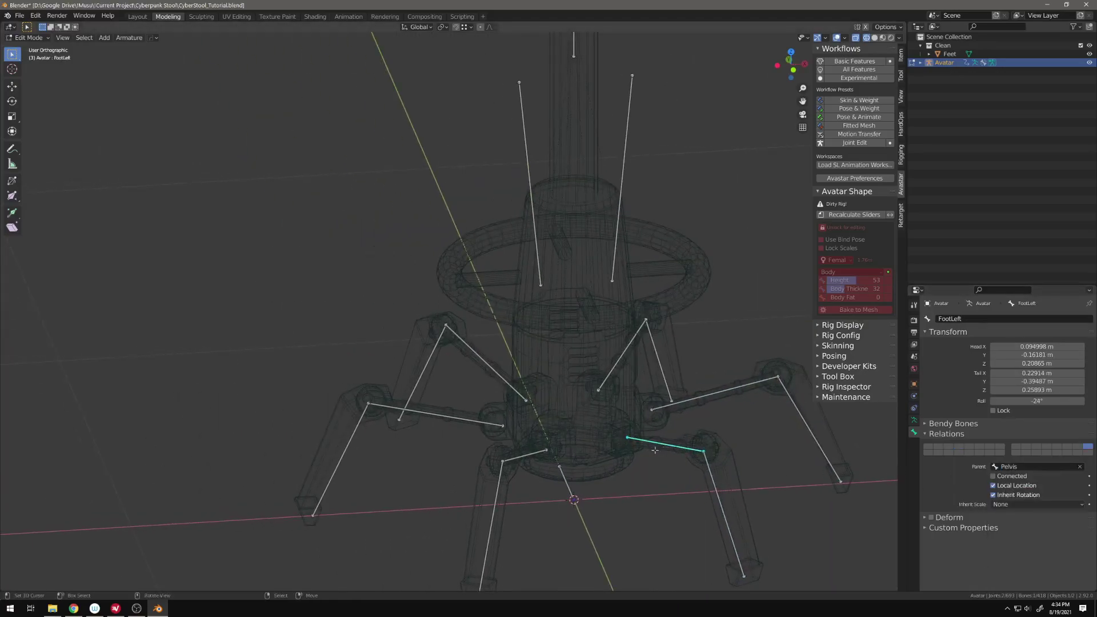
Return the viewport to solid shading and hide the two long unused bones flanking the central column.
left_click(526, 455)
scroll(533, 450, "down", 4)
key("shift+z")
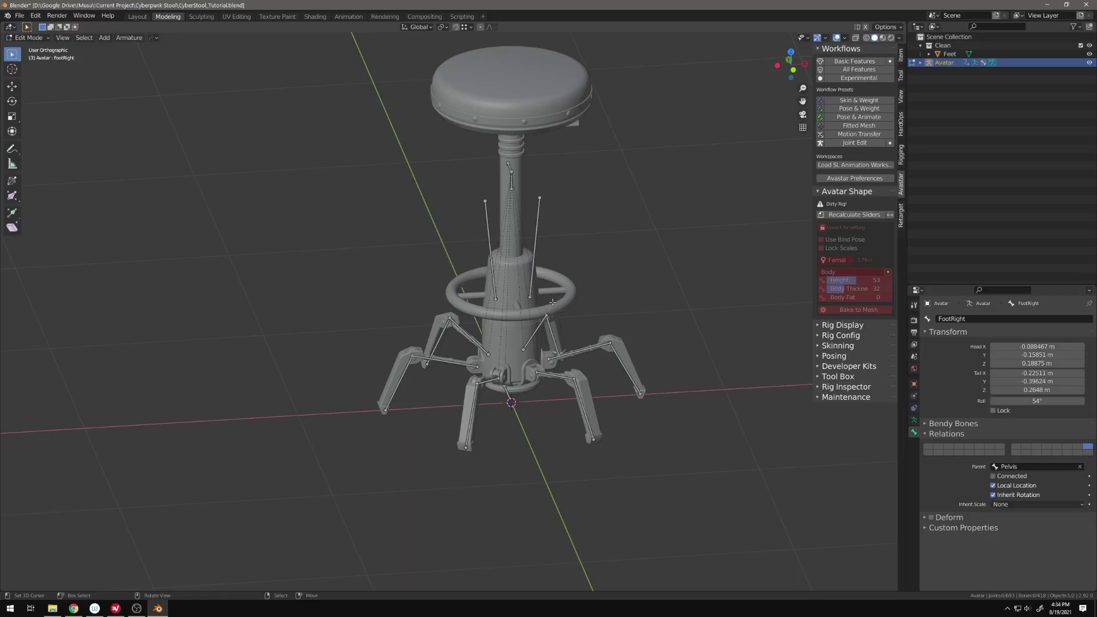
middle_click_drag(642, 225, 600, 235)
right_click(586, 248)
middle_click_drag(703, 272, 640, 255)
scroll(640, 256, "up", 3)
key("h")
right_click(551, 239)
key("h")
middle_click_drag(545, 239, 627, 311)
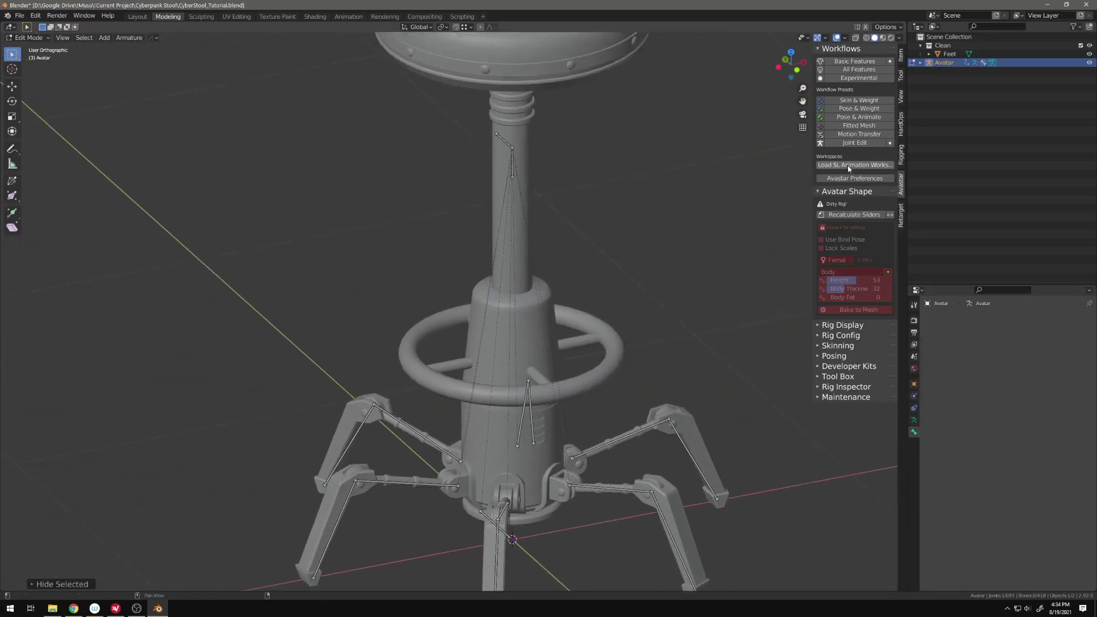
Activate the Pose & Animate preset and apply the current pose as the rest pose with joints.
left_click(863, 118)
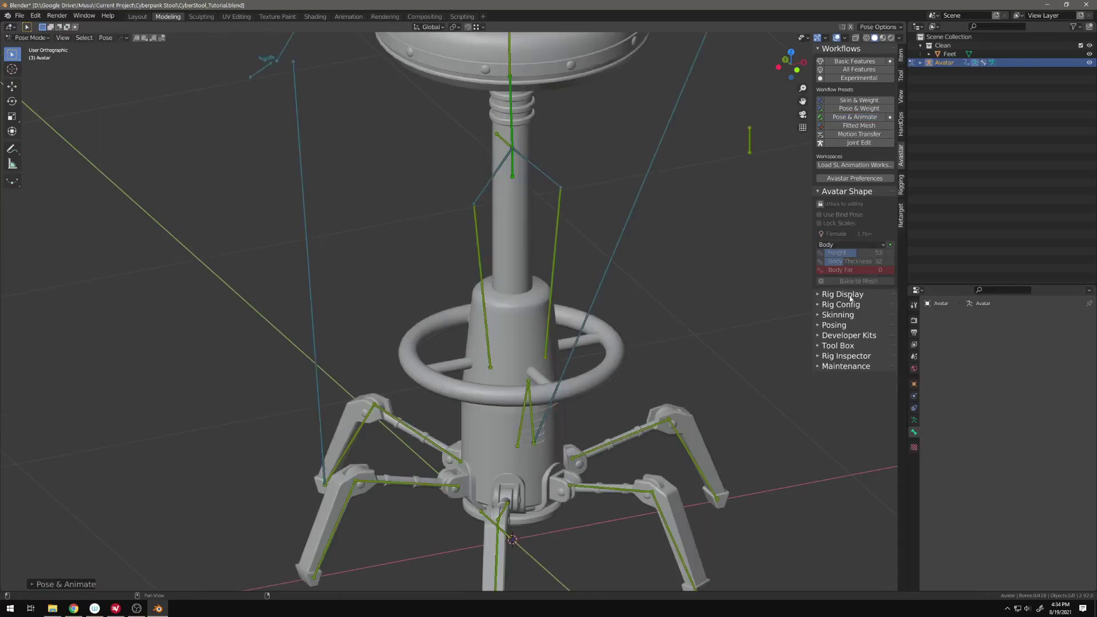
left_click(841, 326)
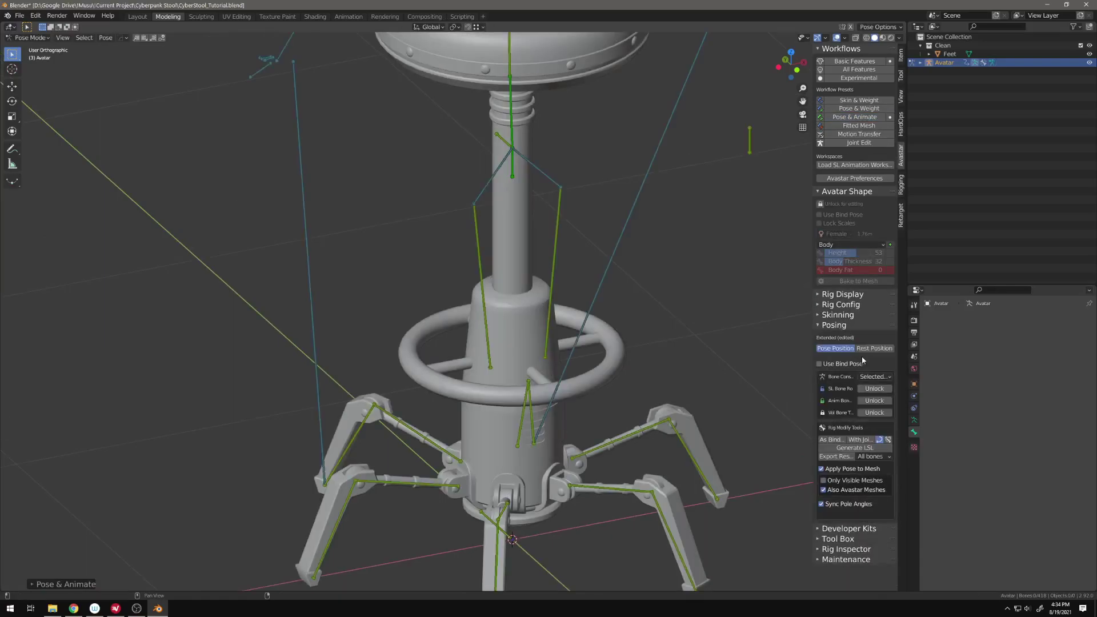
left_click_drag(811, 364, 763, 365)
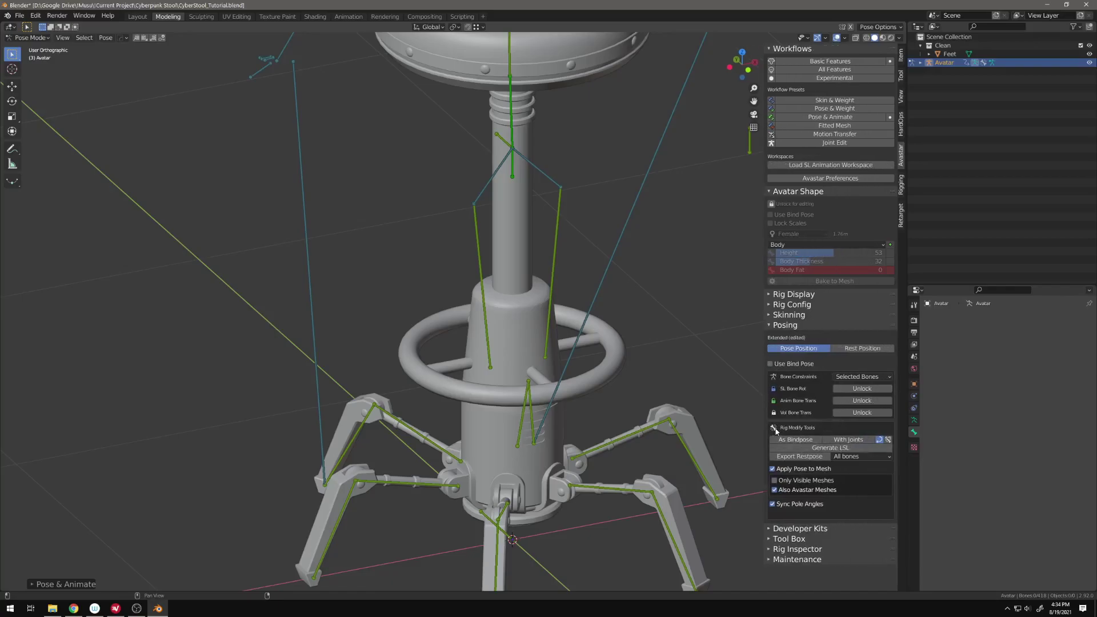
left_click(851, 440)
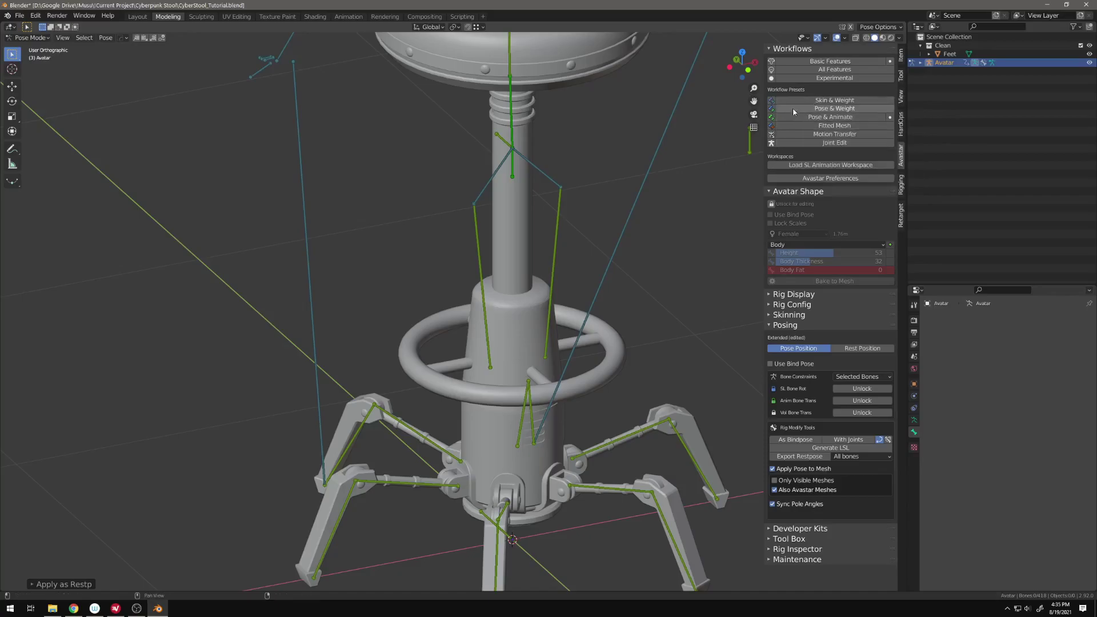
Activate the Skin & Weight preset and hide the green FootLeft control bone covering the front leg's deform bone.
middle_click_drag(649, 222, 612, 240)
scroll(612, 239, "down", 2)
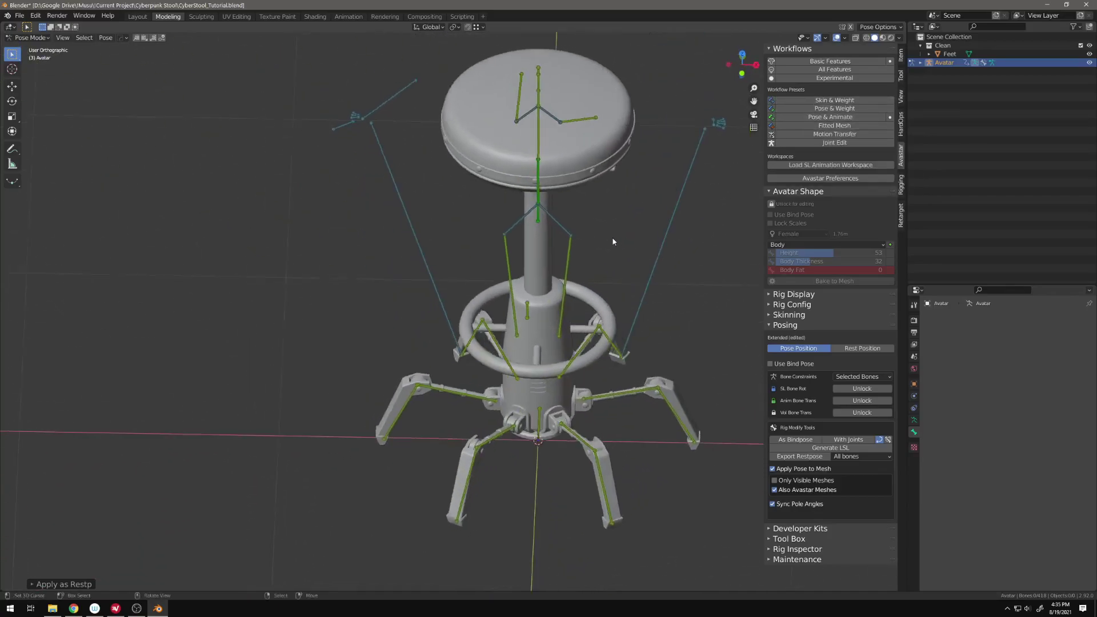
left_click(854, 100)
left_click(574, 445)
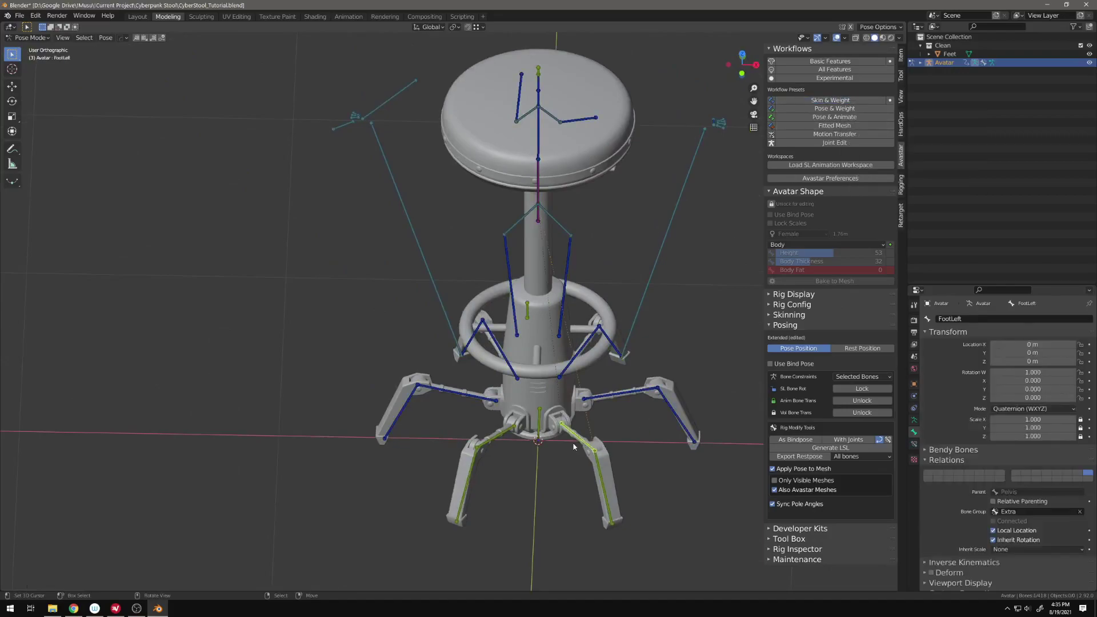
key("h")
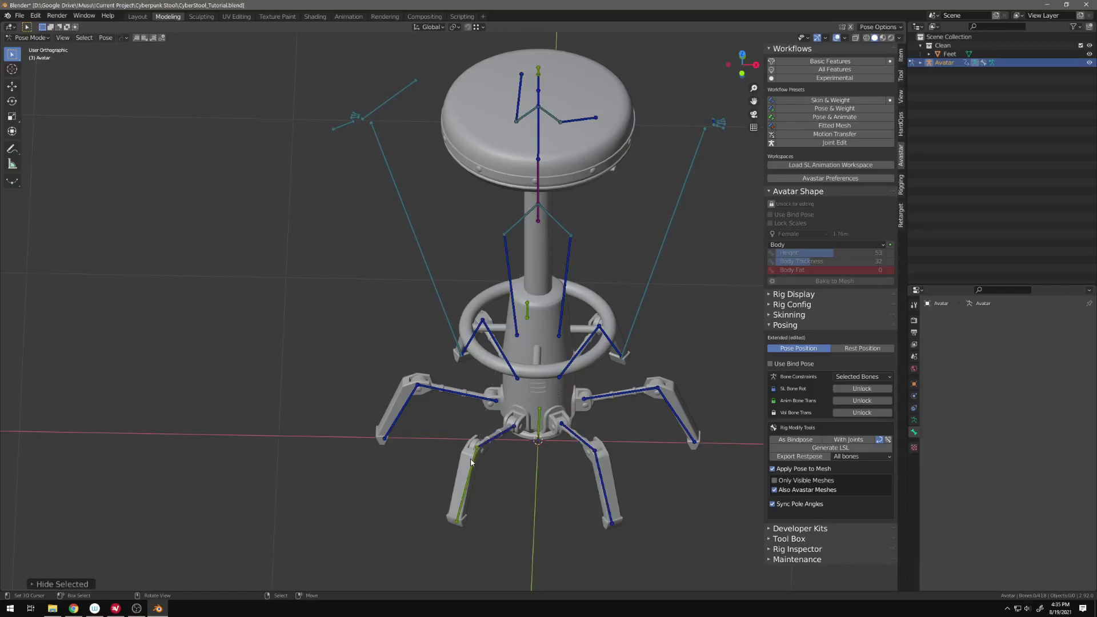
Select the mFootLeft bone and examine how the blue deform bones fit the stool's six legs.
left_click(586, 451)
middle_click_drag(617, 449, 639, 433)
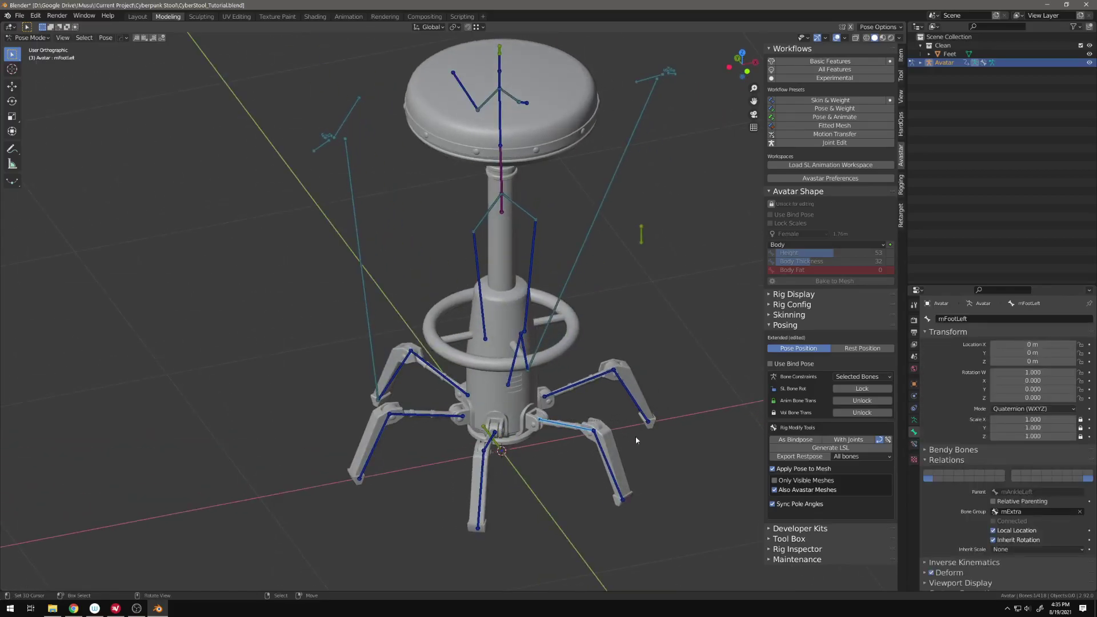
scroll(637, 449, "up", 3)
middle_click_drag(625, 330, 542, 321)
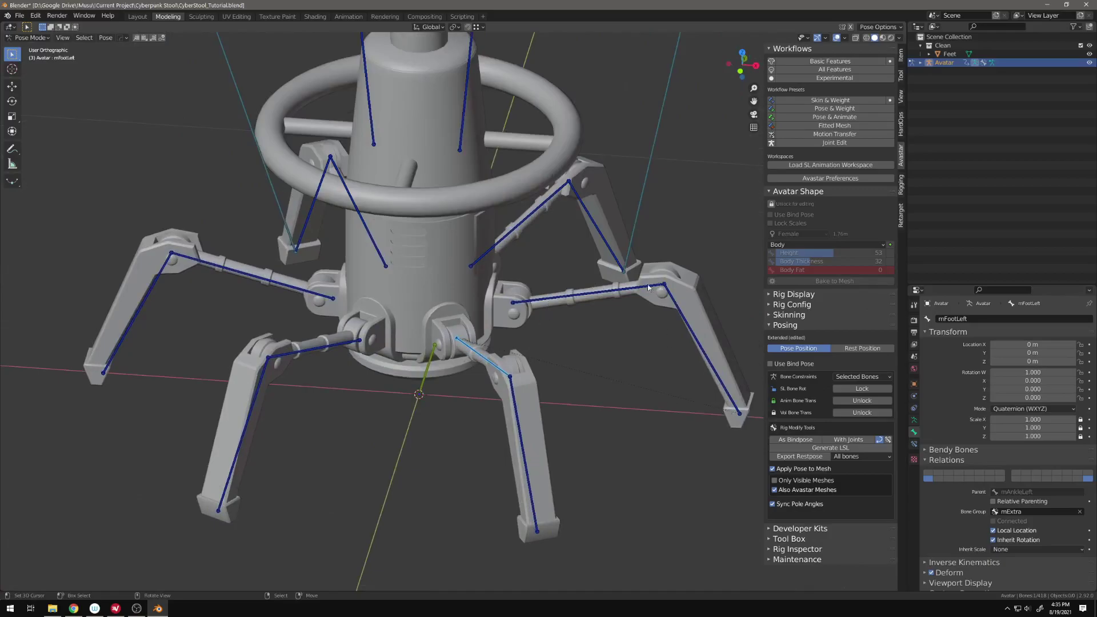
middle_click_drag(494, 368, 533, 362)
scroll(533, 361, "down", 2)
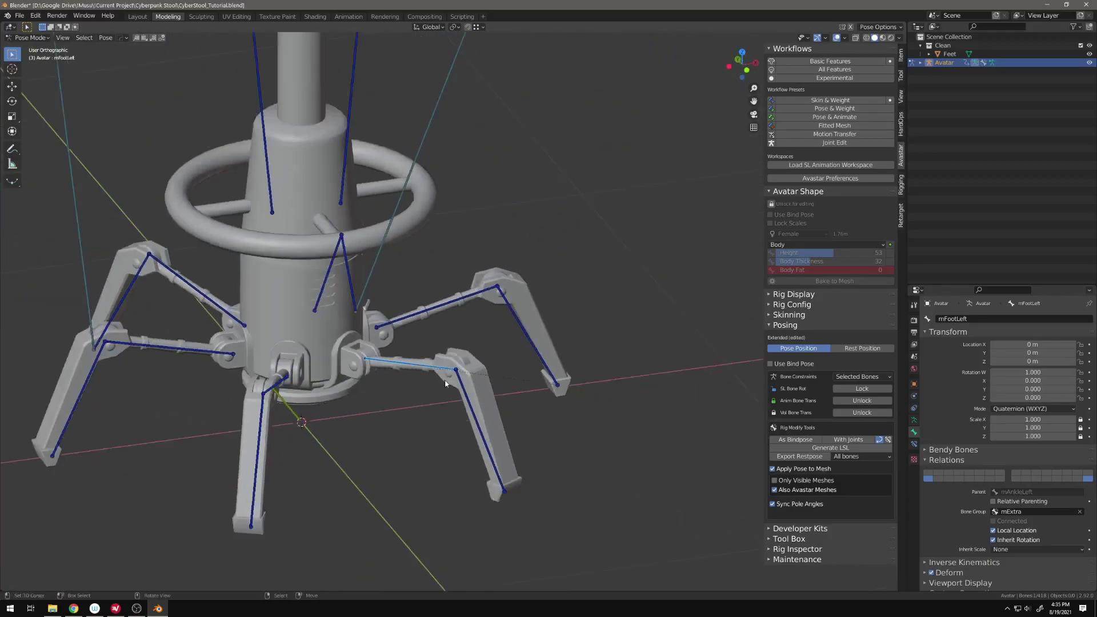
middle_click_drag(405, 269, 501, 326, "shift")
scroll(502, 325, "down", 2)
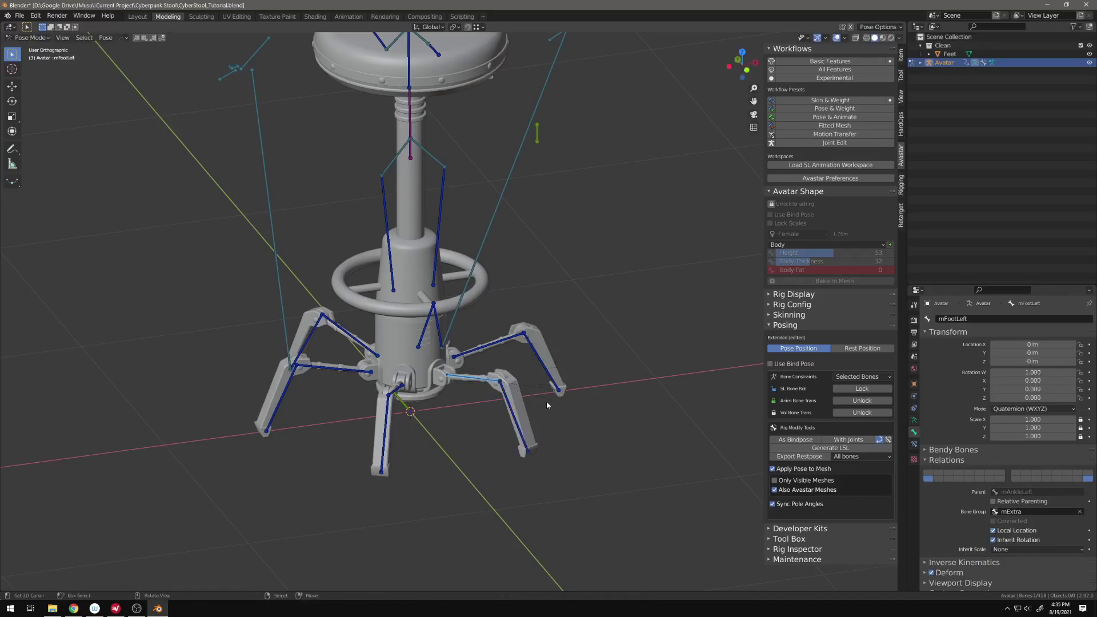
Hide the unused hand bones and their long link bones on both sides of the stool.
middle_click_drag(524, 332, 518, 377)
middle_click_drag(502, 340, 456, 344)
middle_click_drag(477, 307, 518, 306)
scroll(518, 305, "up", 2)
key("h")
scroll(527, 287, "down", 1)
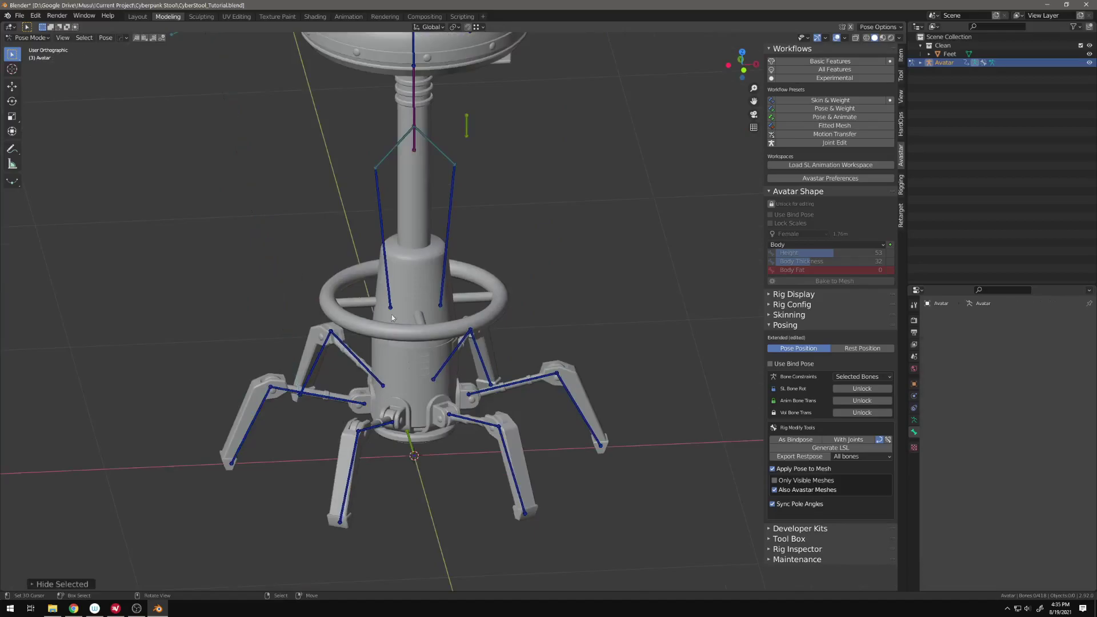
Bind the Feet mesh to the Avatar armature using the Automatic from Bones skinning method.
left_click(429, 365)
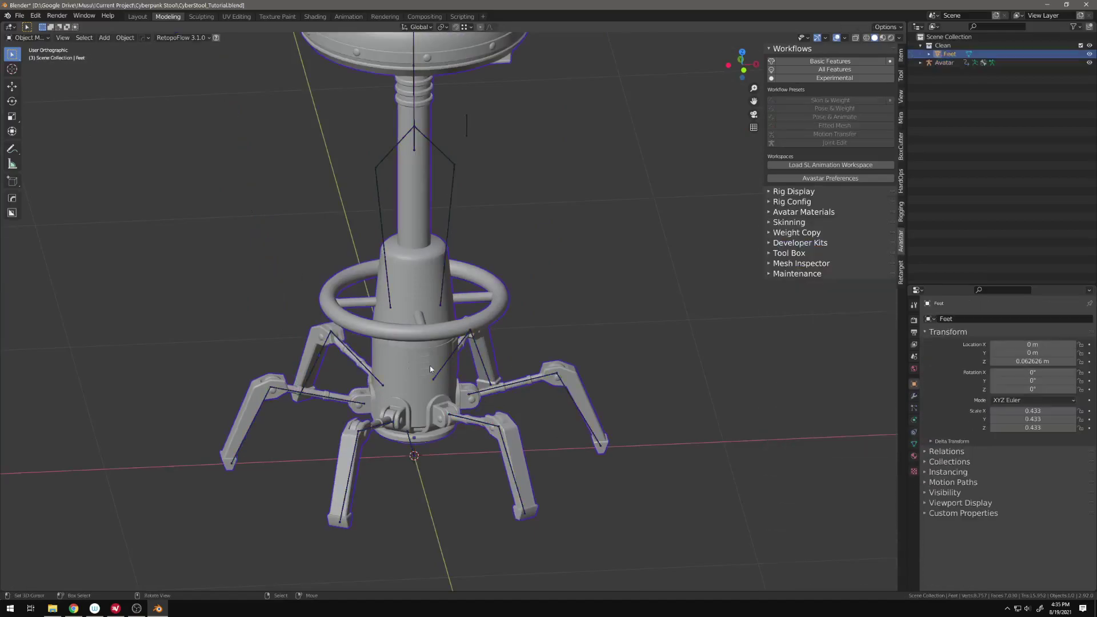
left_click(468, 419)
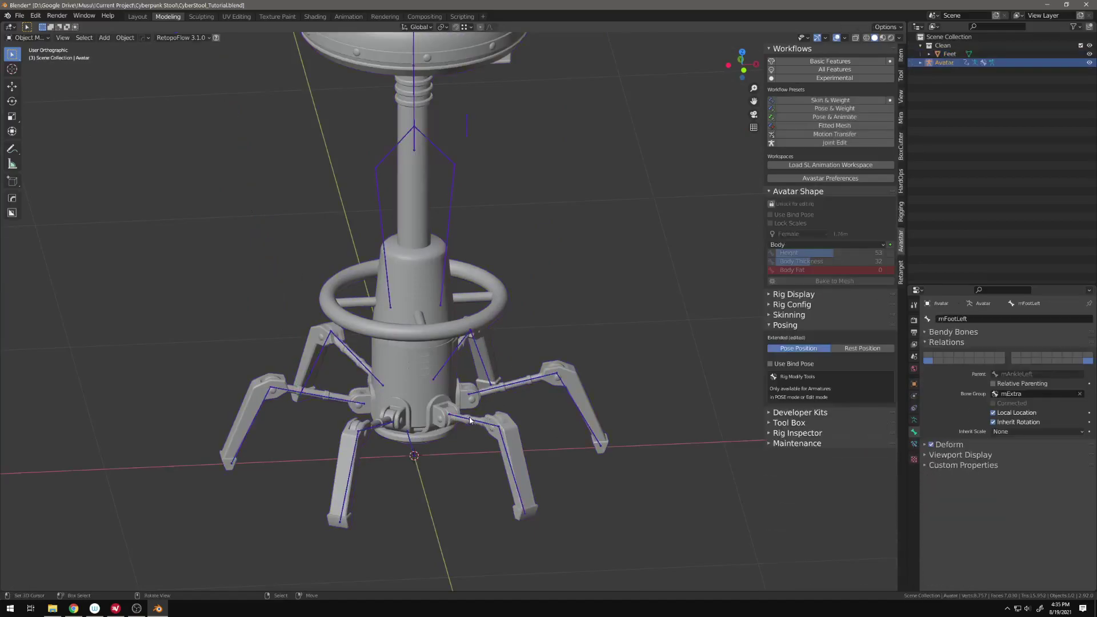
left_click(437, 416, "shift")
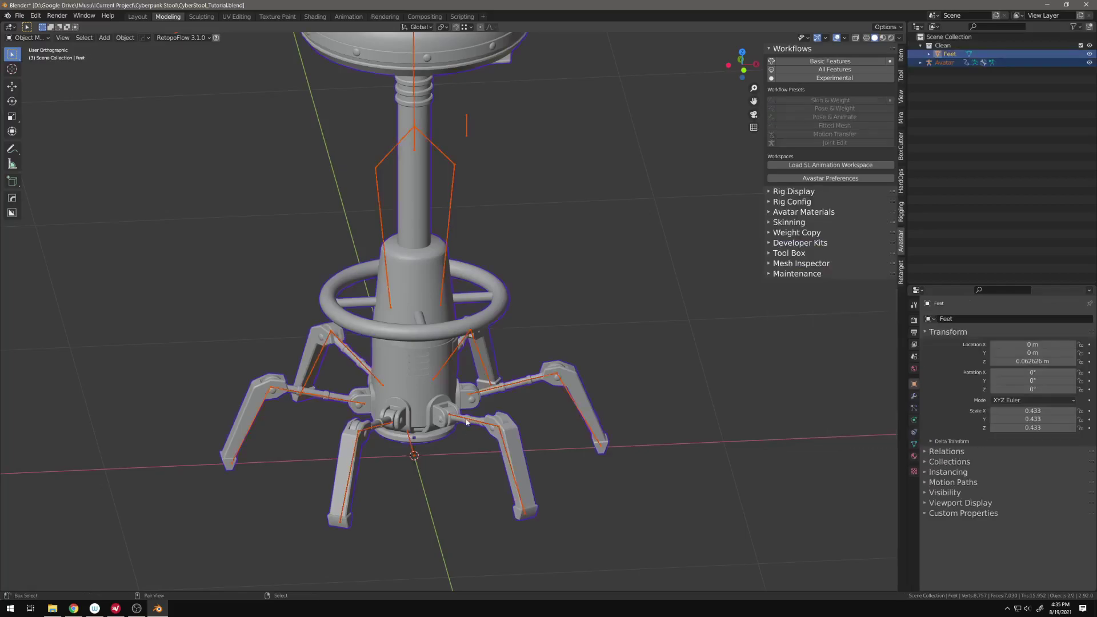
left_click(792, 223)
left_click(814, 260)
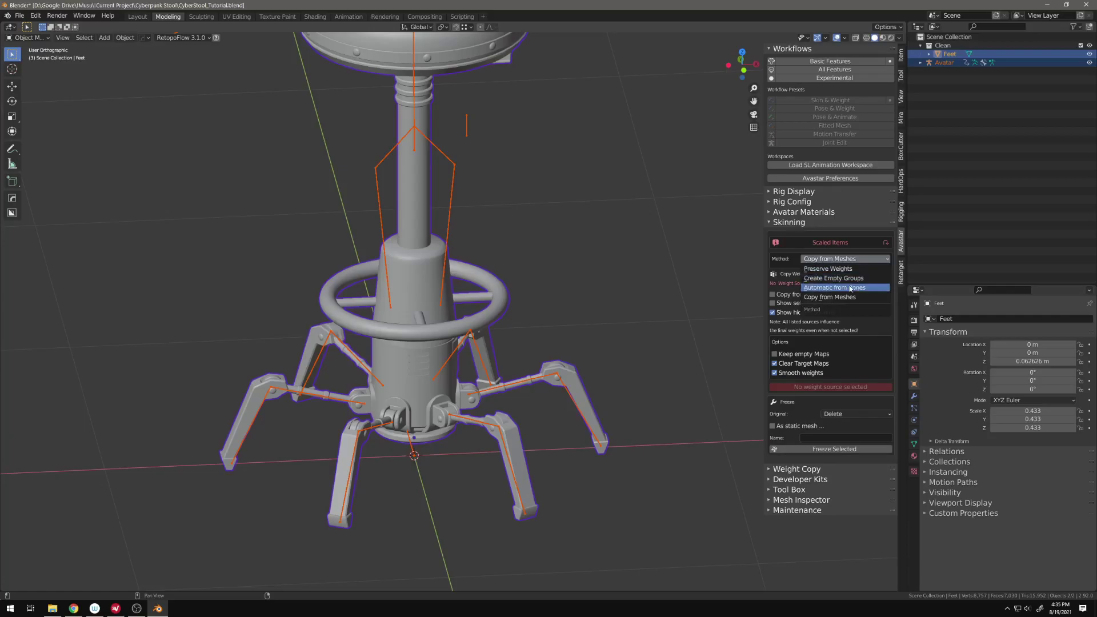
left_click(823, 286)
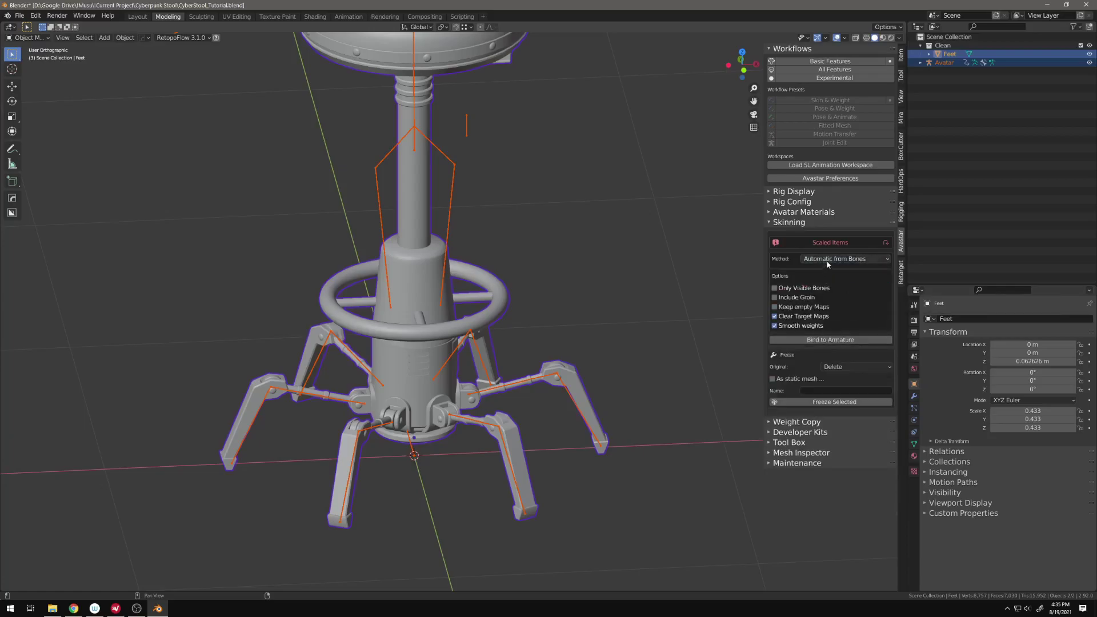
left_click(829, 259)
left_click(837, 270)
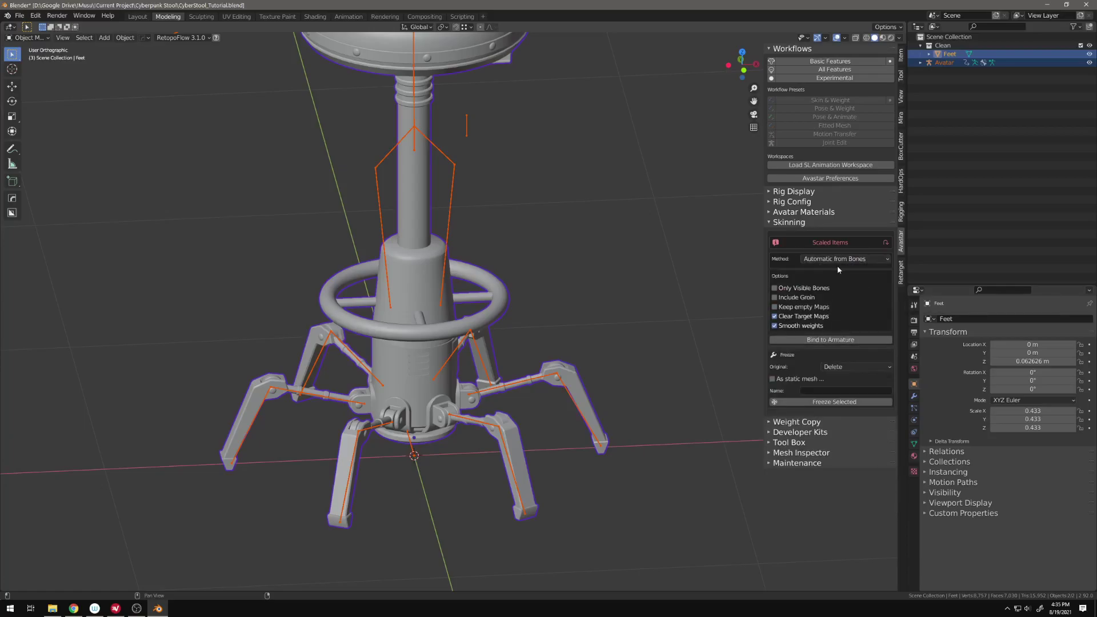
left_click(830, 340)
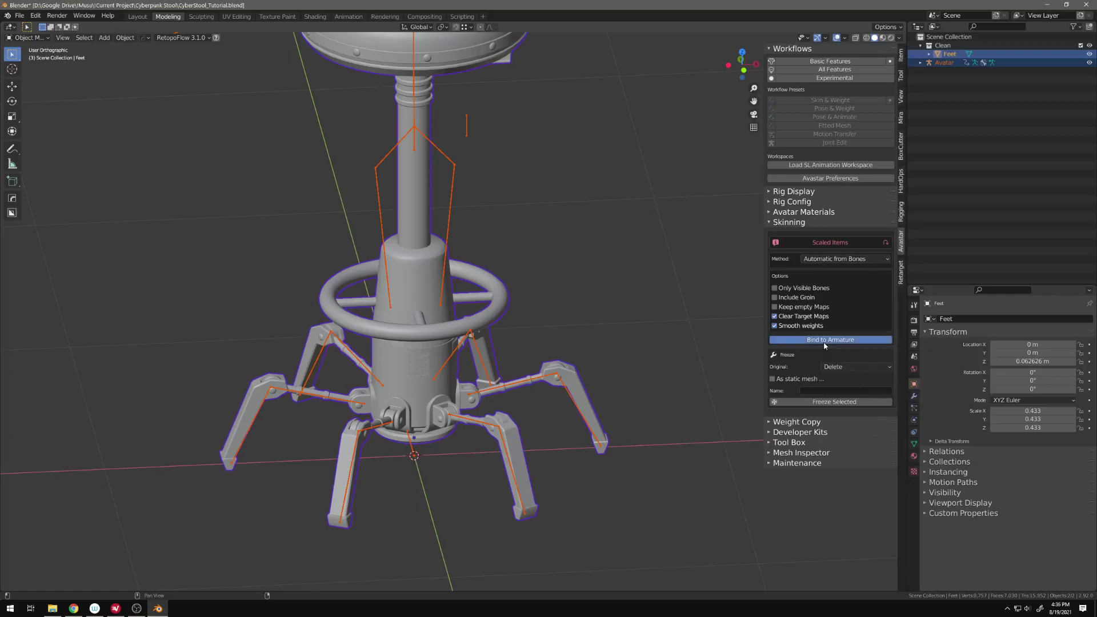
Select the Avatar armature together with the Feet mesh and switch the mesh to Weight Paint mode.
left_click(484, 422)
right_click(447, 404)
right_click(464, 418)
right_click(503, 421, "shift")
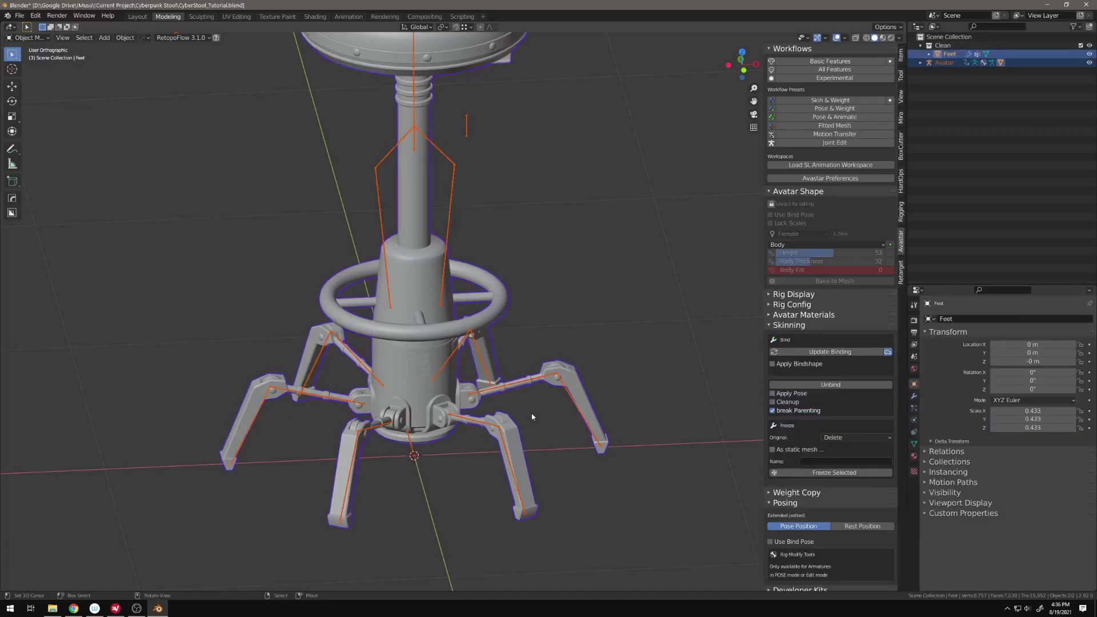
key("ctrl+Tab")
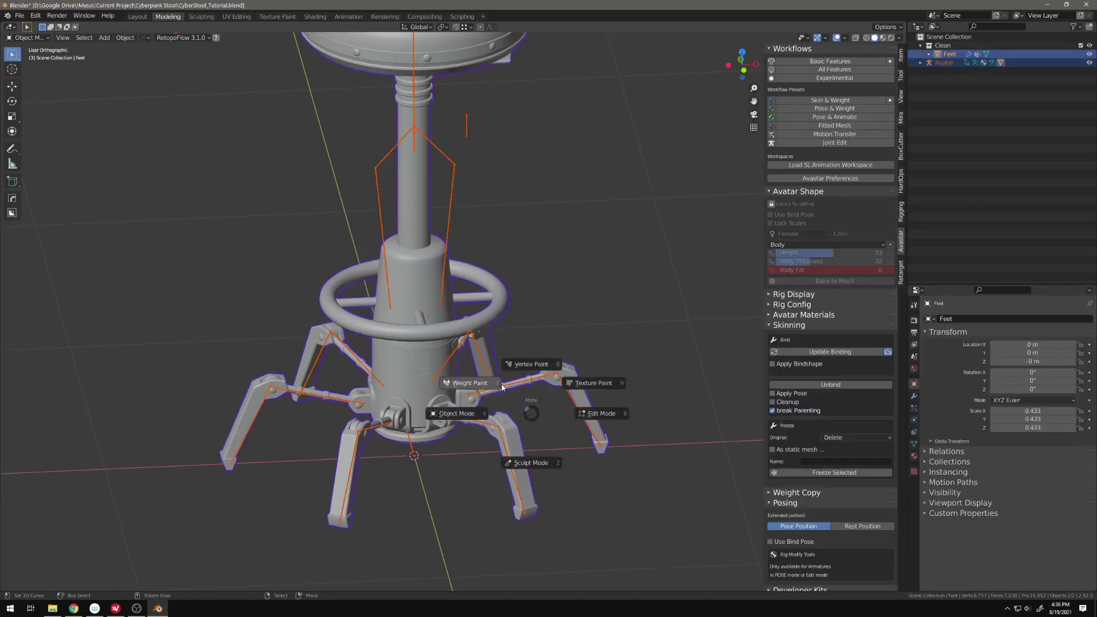
left_click(467, 382)
Test-rotate the mKneeLeft bone and examine from several angles how its leg segment and joint parts deform.
left_click(457, 423, "ctrl")
key("r")
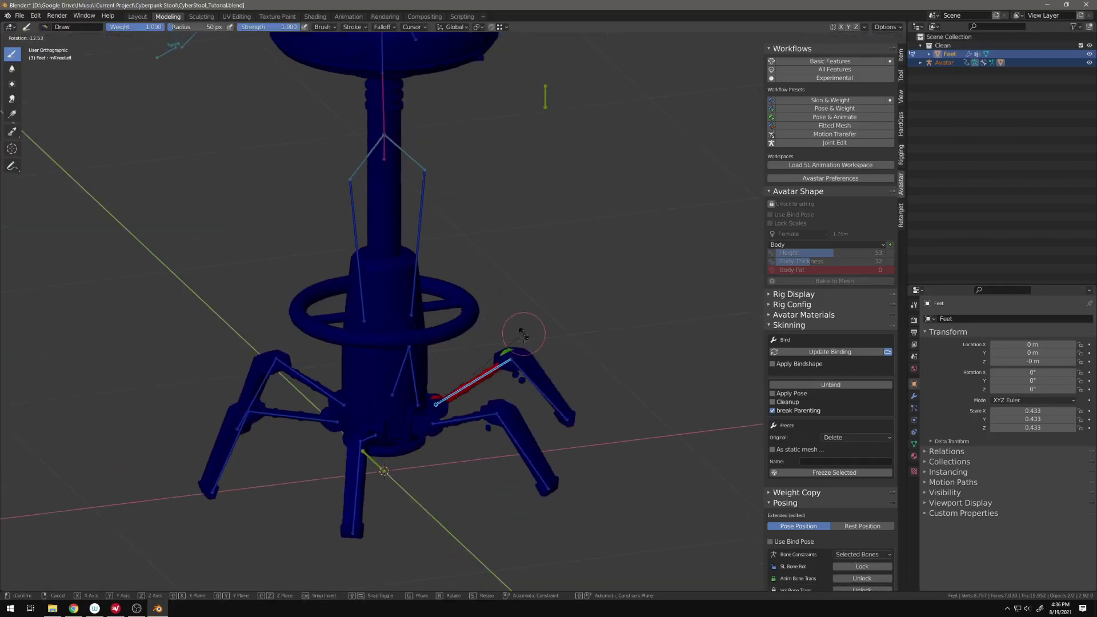
scroll(520, 366, "up", 4)
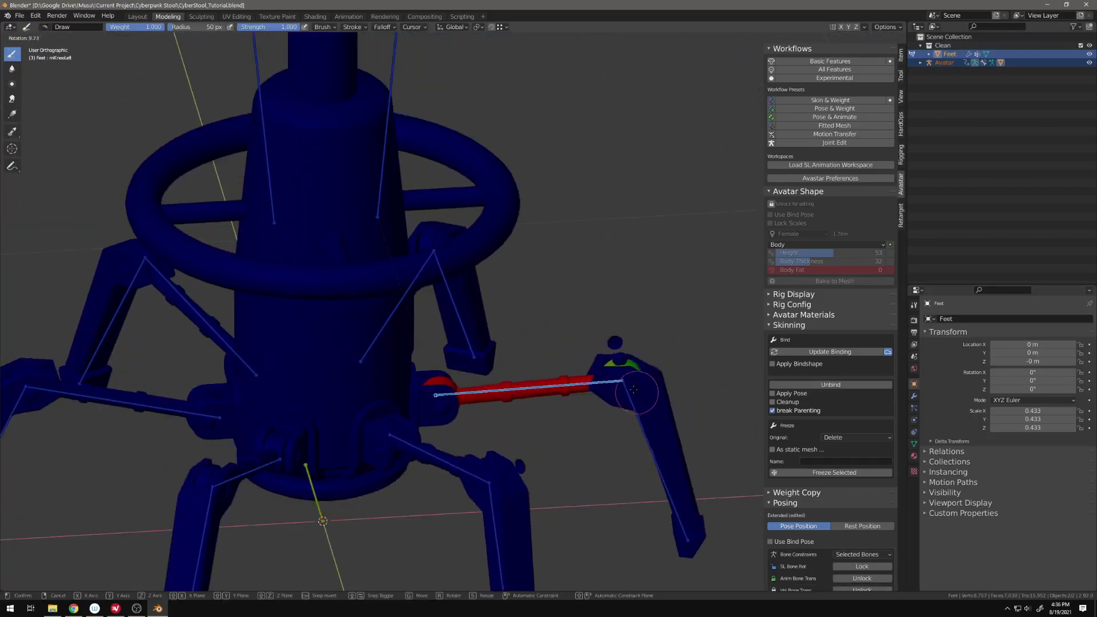
right_click(607, 275)
middle_click_drag(640, 343, 564, 374)
scroll(608, 392, "down", 3)
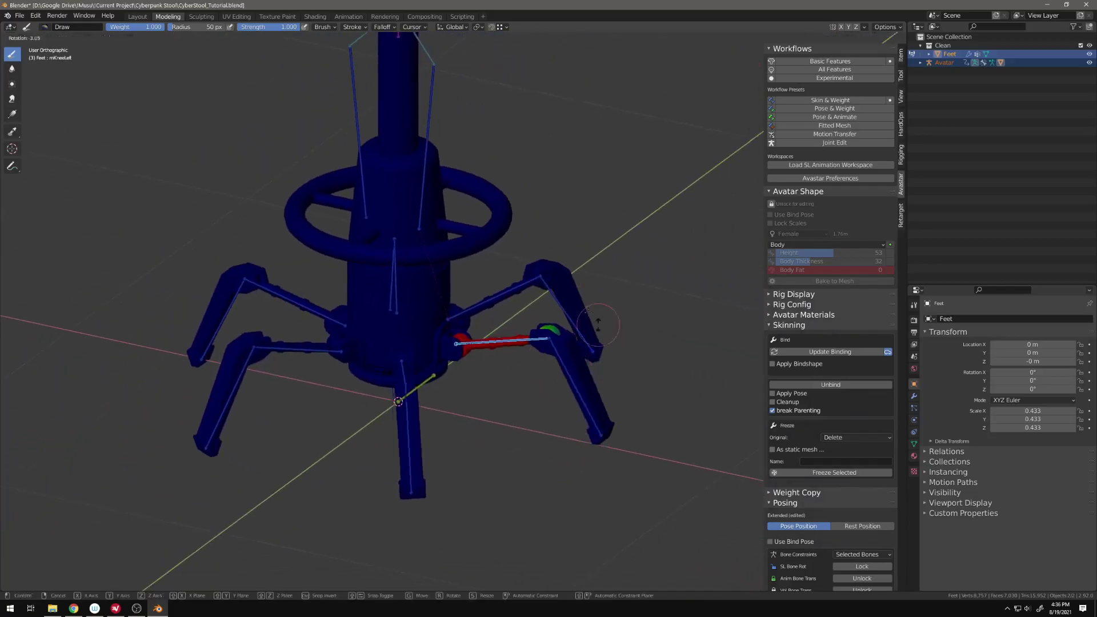
right_click(575, 378)
middle_click_drag(600, 352, 546, 359)
key("r")
left_click(566, 365)
Compare the weights of the mAnkleLeft and mKneeLeft bones around the leg's knee joint.
scroll(566, 365, "up", 3)
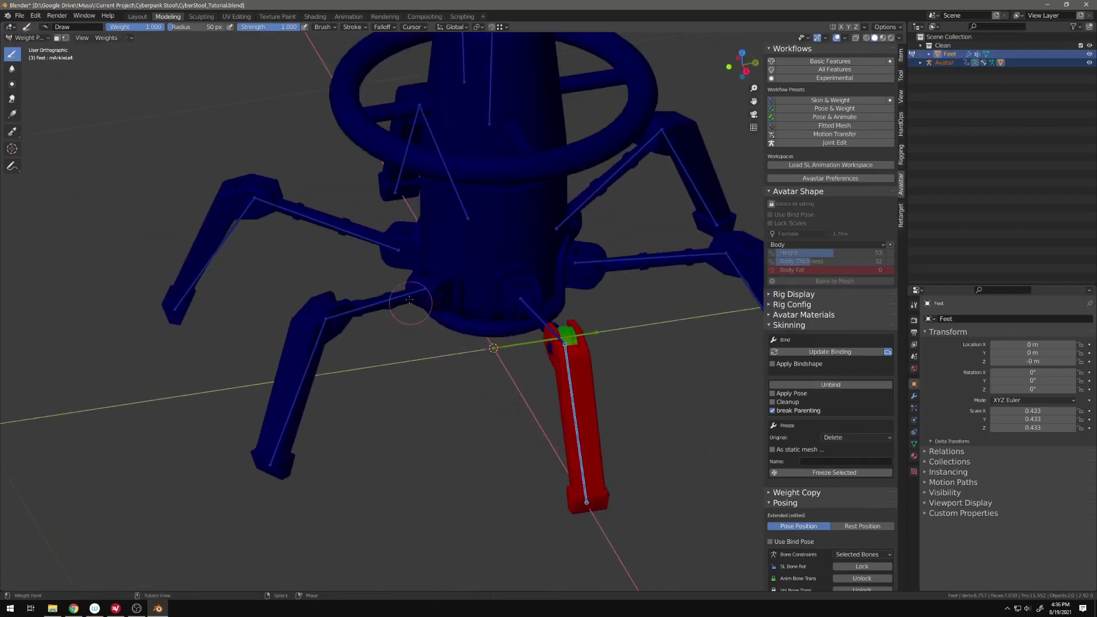
right_click(409, 300)
right_click(584, 489)
right_click(538, 316)
right_click(571, 407)
key("r")
right_click(549, 233)
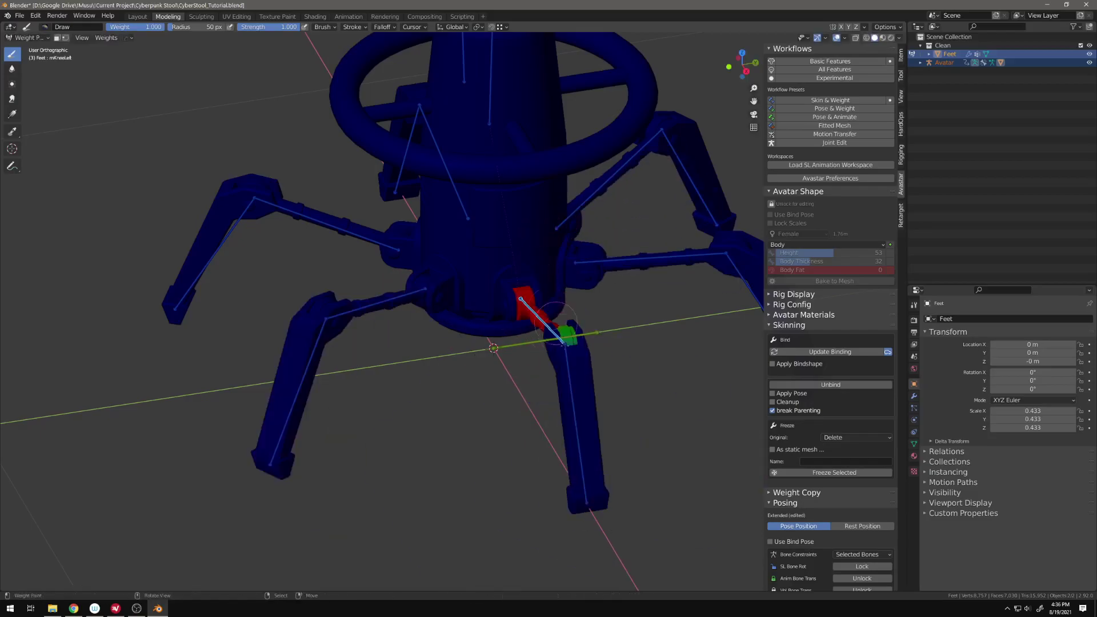
middle_click_drag(557, 339, 597, 349)
right_click(531, 360)
middle_click_drag(461, 314, 540, 336, "shift")
Activate the Pose & Animate preset and try rotating the KneeLeft control bone.
left_click(832, 118)
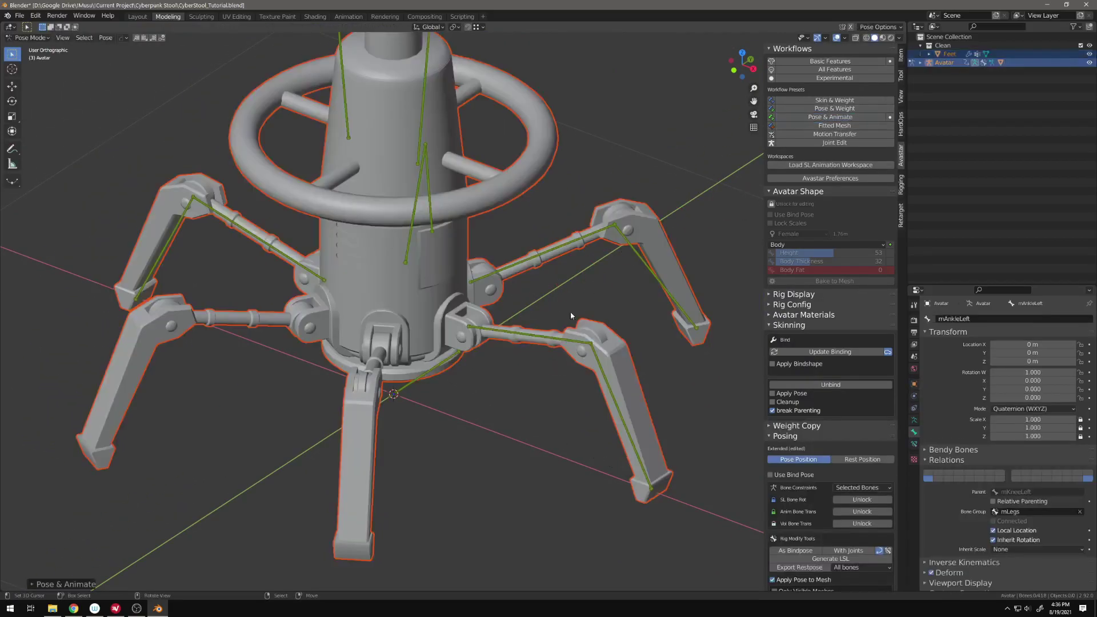
left_click(570, 341)
key("r")
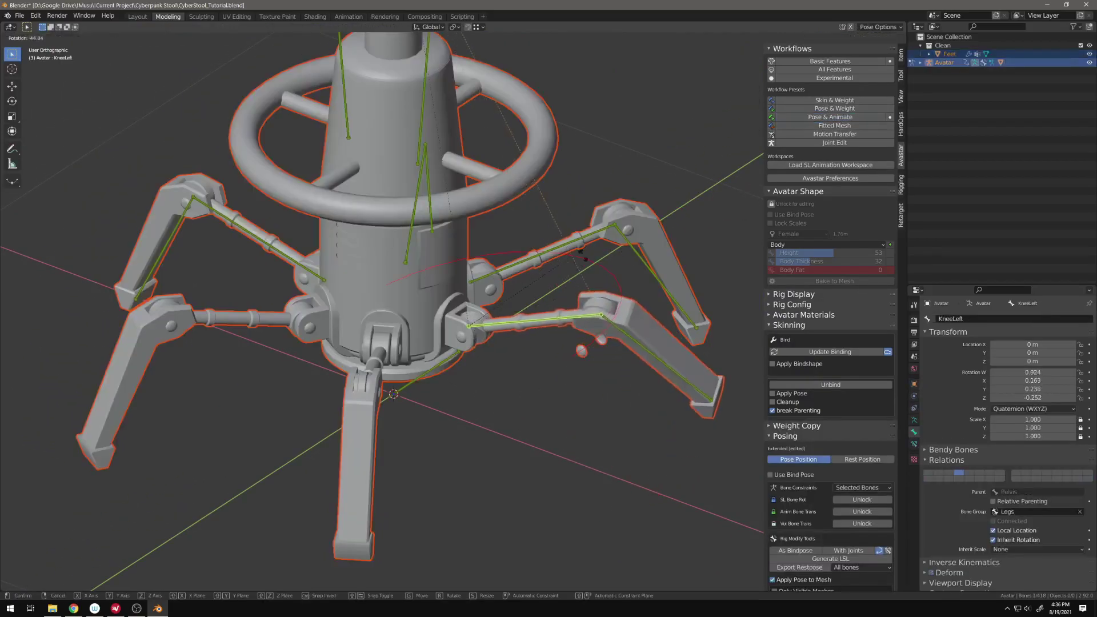
right_click(508, 327)
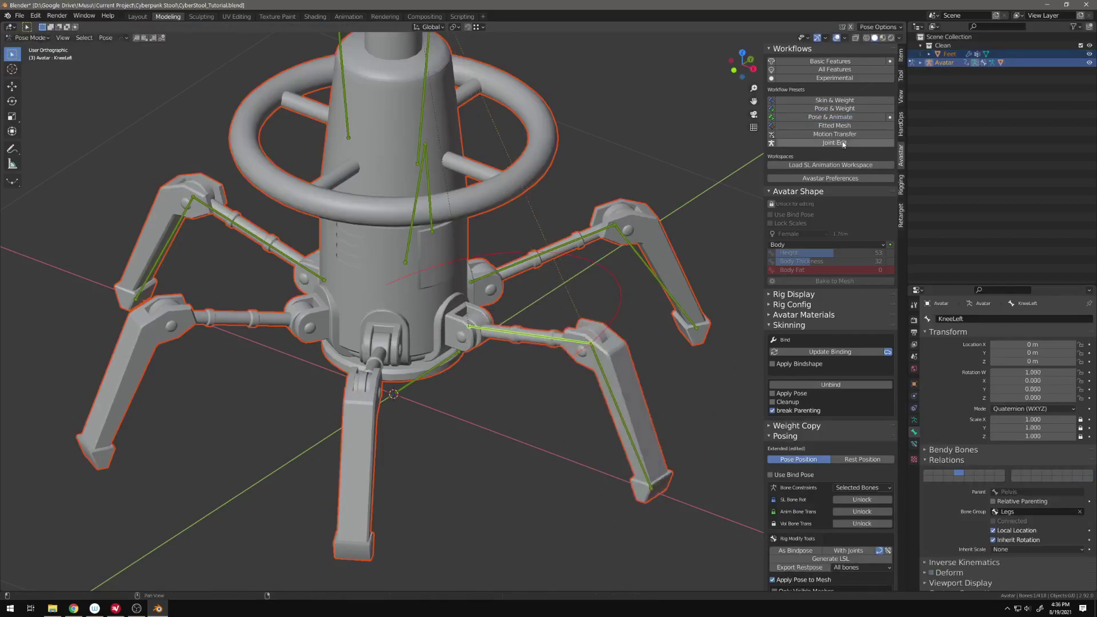
Activate the Skin & Weight preset and go from Pose Mode to Object Mode.
left_click(851, 100)
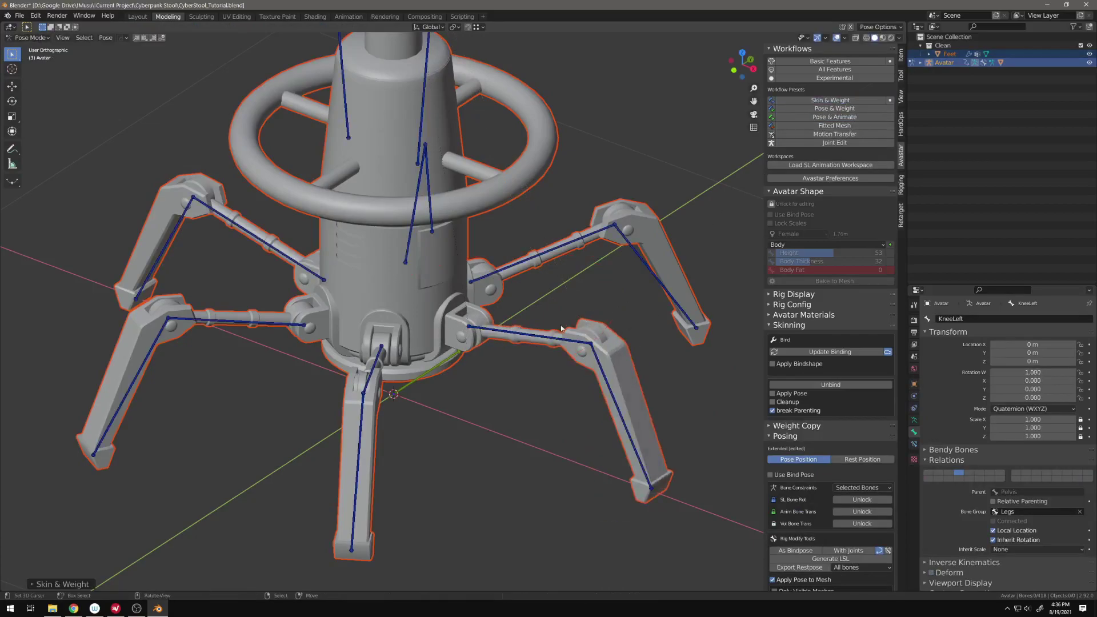
left_click(572, 335)
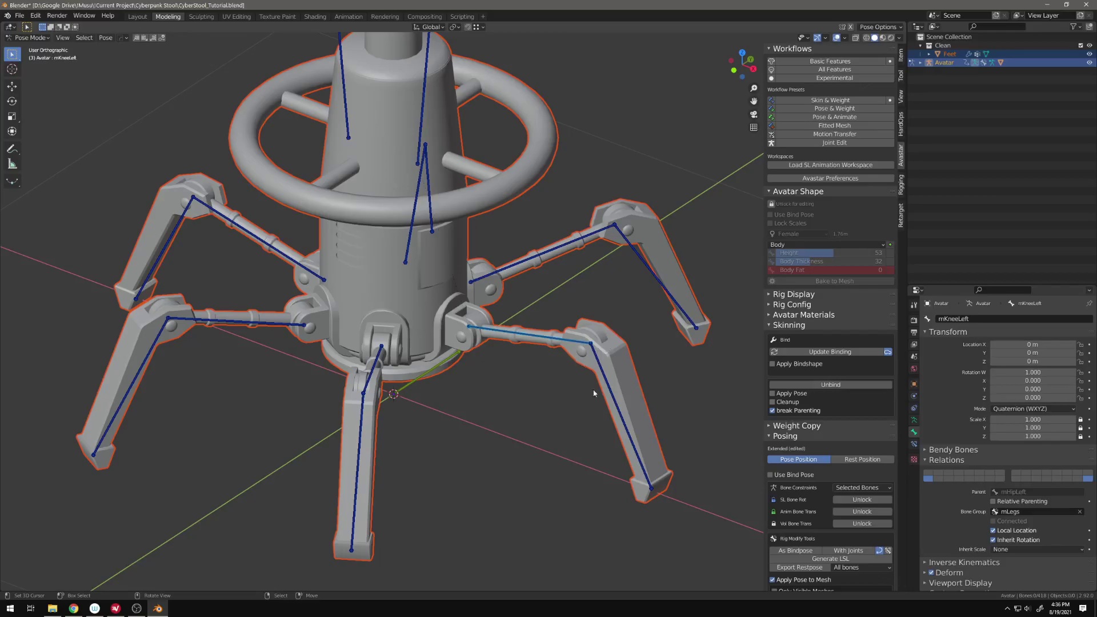
key("ctrl+Tab")
left_click(551, 355)
key("ctrl+Tab")
right_click(571, 348)
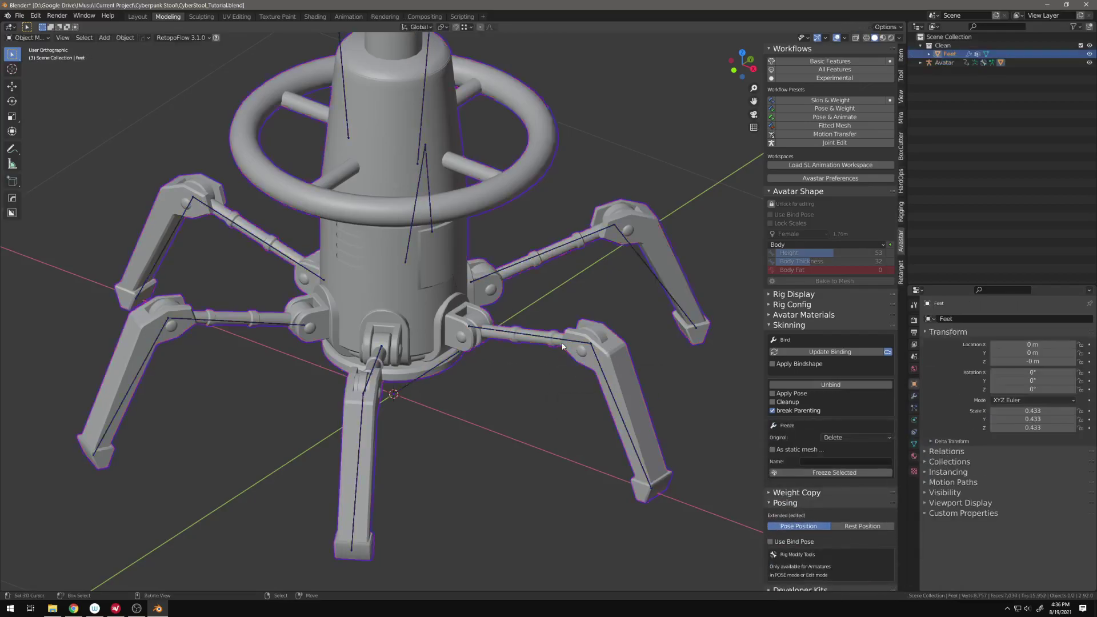
Select the armature along with the Feet mesh and return the mesh to Weight Paint mode.
right_click(562, 343, "shift")
key("ctrl+Tab")
left_click(554, 353)
right_click(566, 342)
right_click(565, 342)
right_click(554, 346, "shift")
key("ctrl+Tab")
left_click(474, 336)
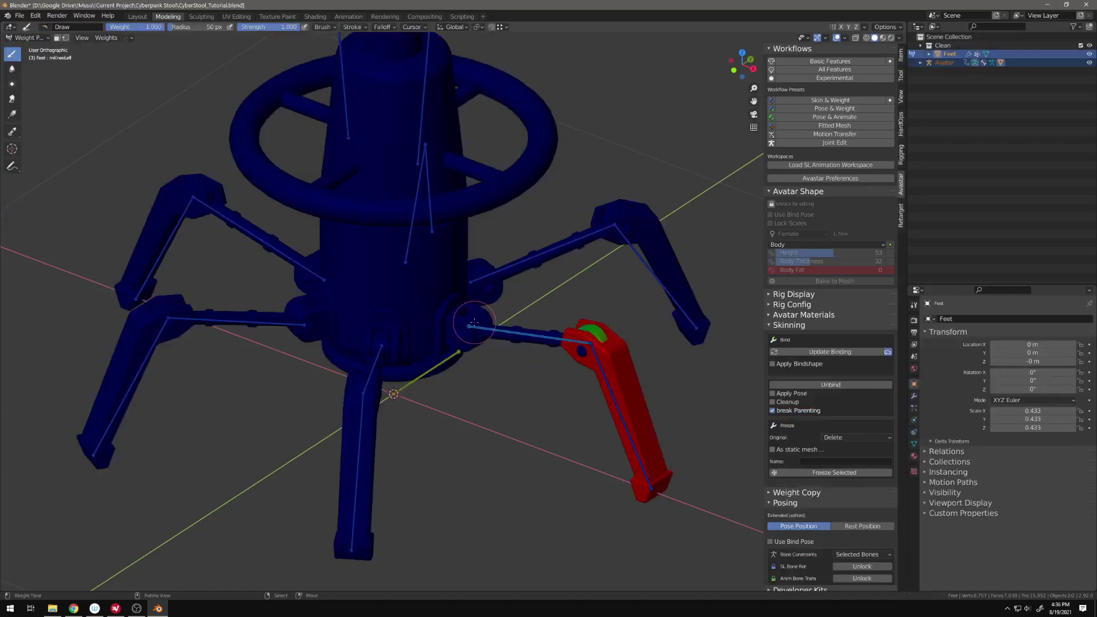
Examine the automatic weights of the mKneeLeft bone and the adjacent leg bones.
left_click(594, 345, "ctrl")
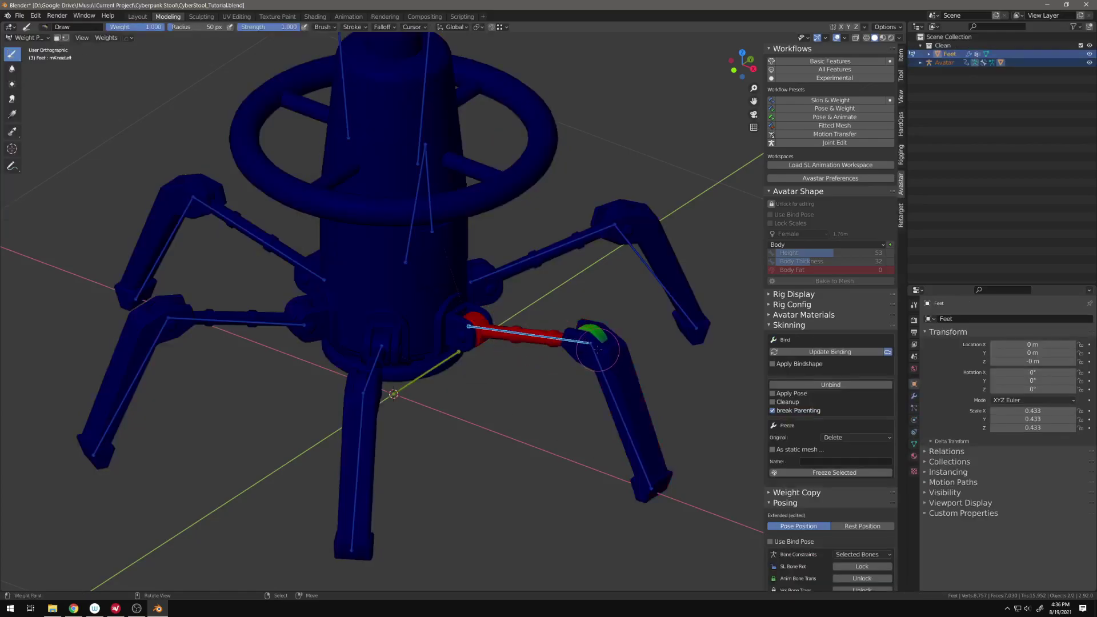
right_click(600, 372)
right_click(360, 411)
right_click(375, 369)
mouse_move(378, 373)
middle_mouse_down()
mouse_move(426, 370)
mouse_move(343, 440)
mouse_move(384, 379)
middle_mouse_up()
Examine the weights of the opposite side's legs, including the mKneeRight and mAnkleRight bones.
left_click(337, 449, "ctrl")
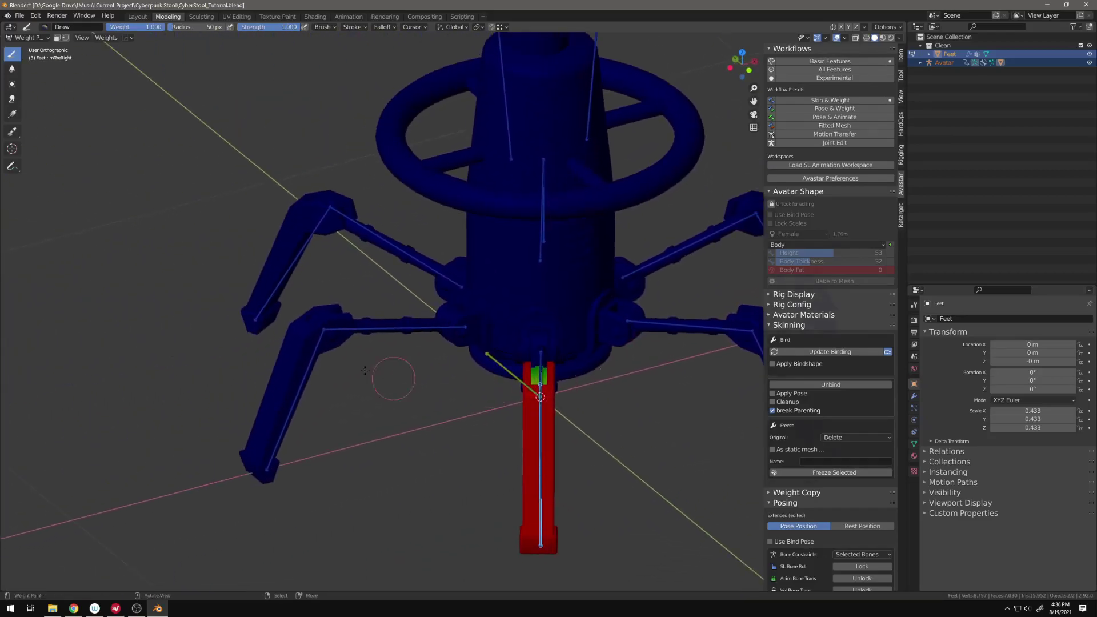
left_click(335, 339, "ctrl")
right_click(358, 336)
right_click(336, 338)
right_click(365, 328)
scroll(364, 328, "up", 3)
middle_click_drag(364, 328, 418, 346, "shift")
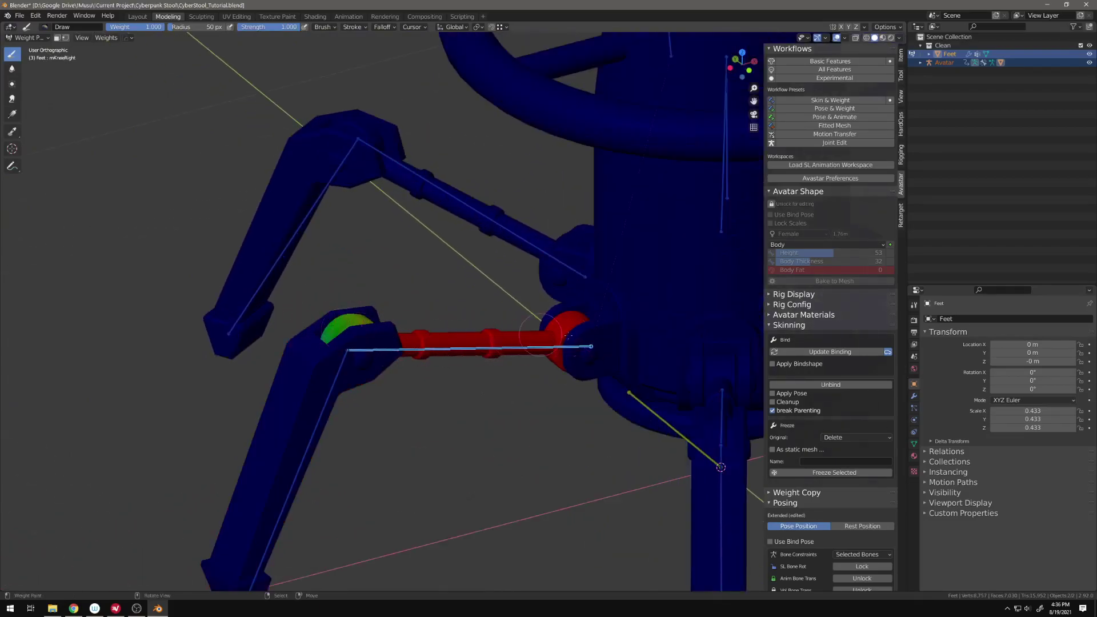
left_click(343, 328, "ctrl")
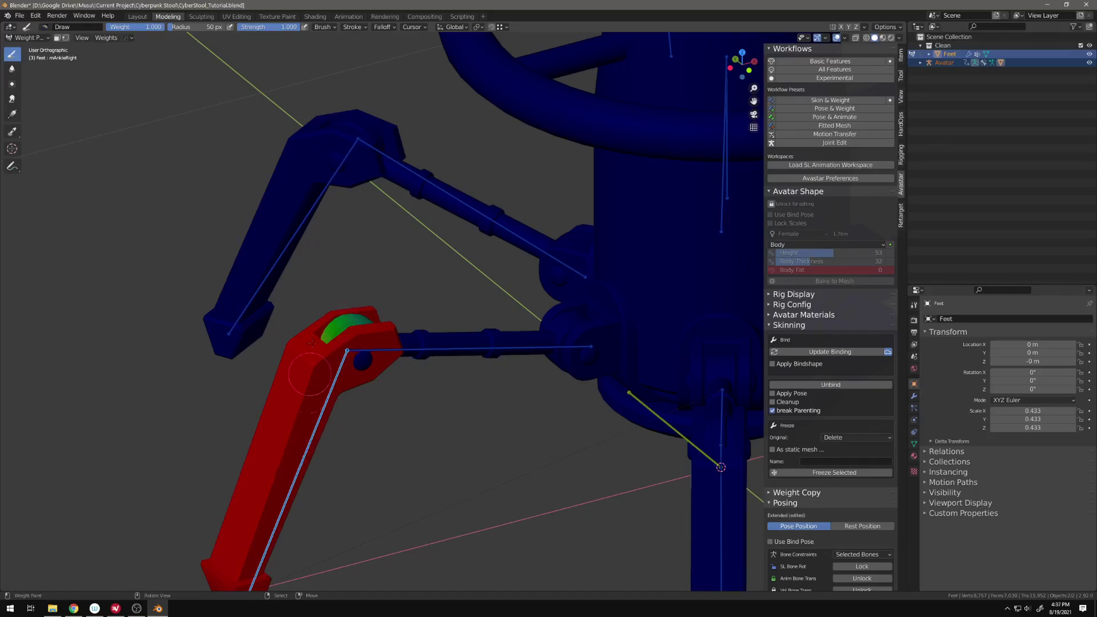
Examine the bone weights on the stool's remaining legs, ending with the mFootLeft bone.
mouse_move(312, 360)
middle_mouse_down()
mouse_move(394, 372)
mouse_move(421, 391)
mouse_move(400, 380)
mouse_move(420, 378)
middle_mouse_up()
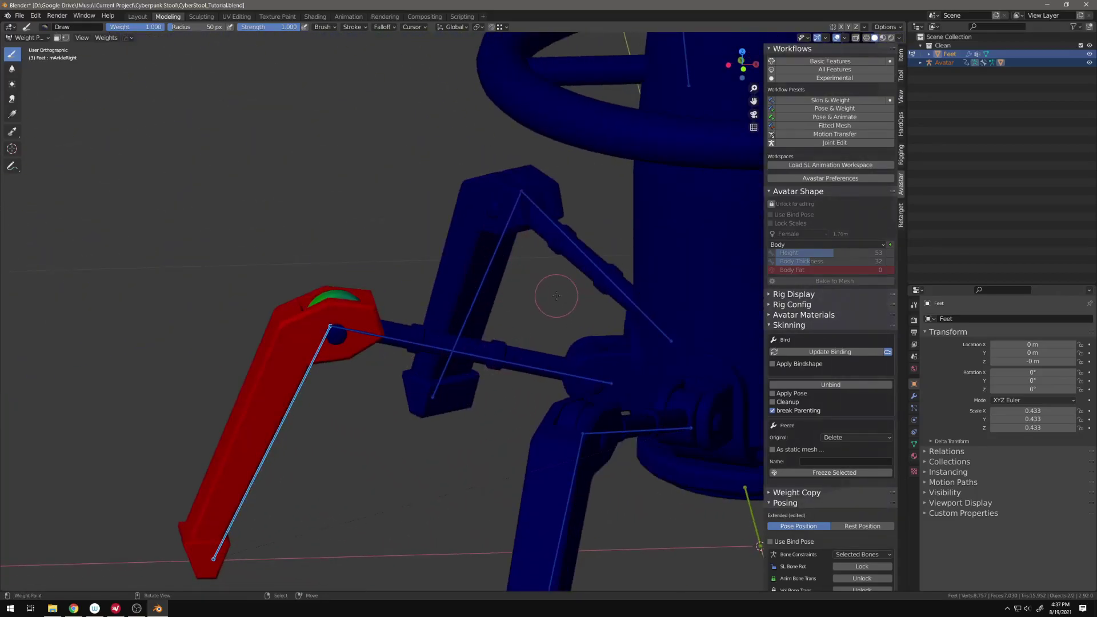
scroll(556, 295, "down", 3)
middle_click_drag(557, 295, 514, 308)
middle_click_drag(589, 346, 523, 300, "shift")
right_click(651, 312)
middle_click_drag(679, 312, 529, 314, "shift")
right_click(632, 311)
middle_click_drag(504, 243, 417, 247)
right_click(581, 244)
right_click(635, 252)
right_click(561, 249)
right_click(293, 338)
scroll(294, 367, "up", 2)
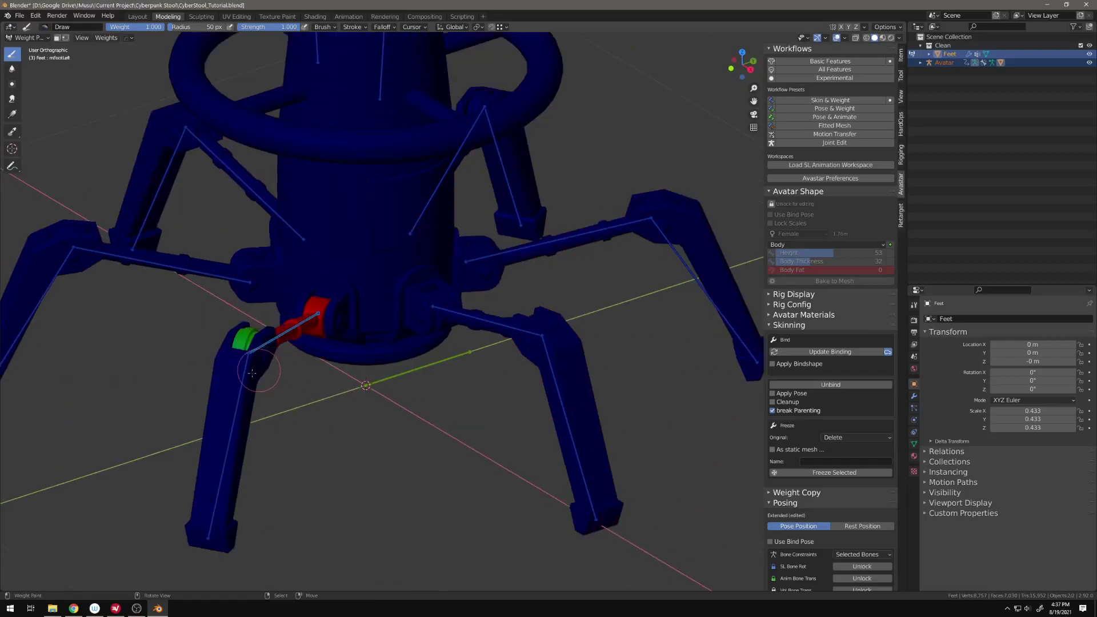
middle_click_drag(249, 374, 318, 343)
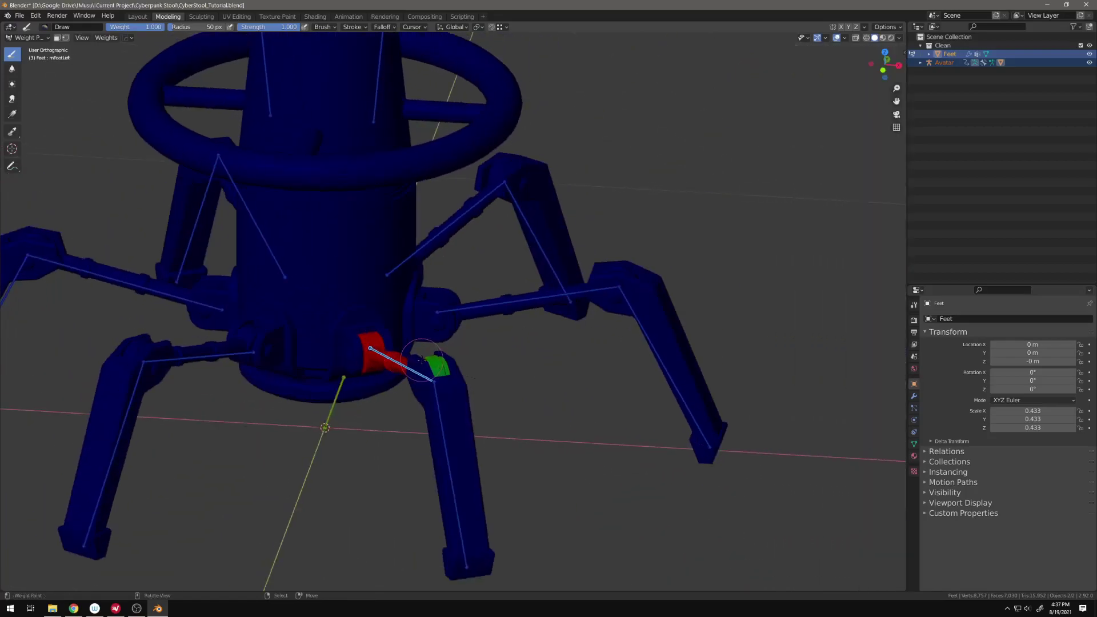
left_click(66, 37)
left_click(66, 37)
middle_click_drag(563, 354, 526, 372)
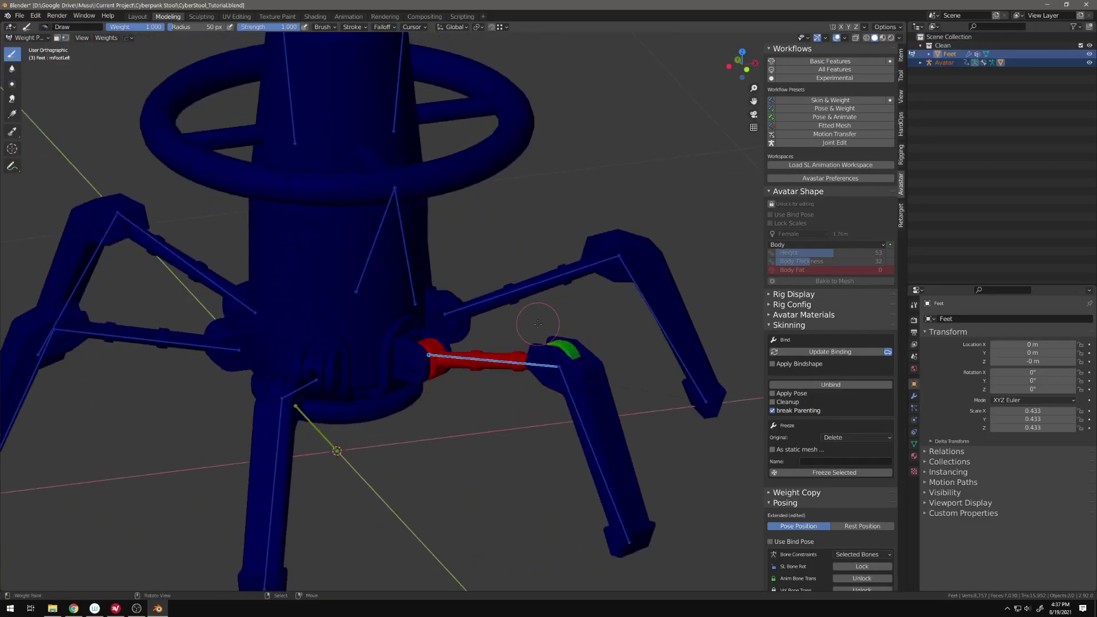
scroll(538, 324, "down", 3)
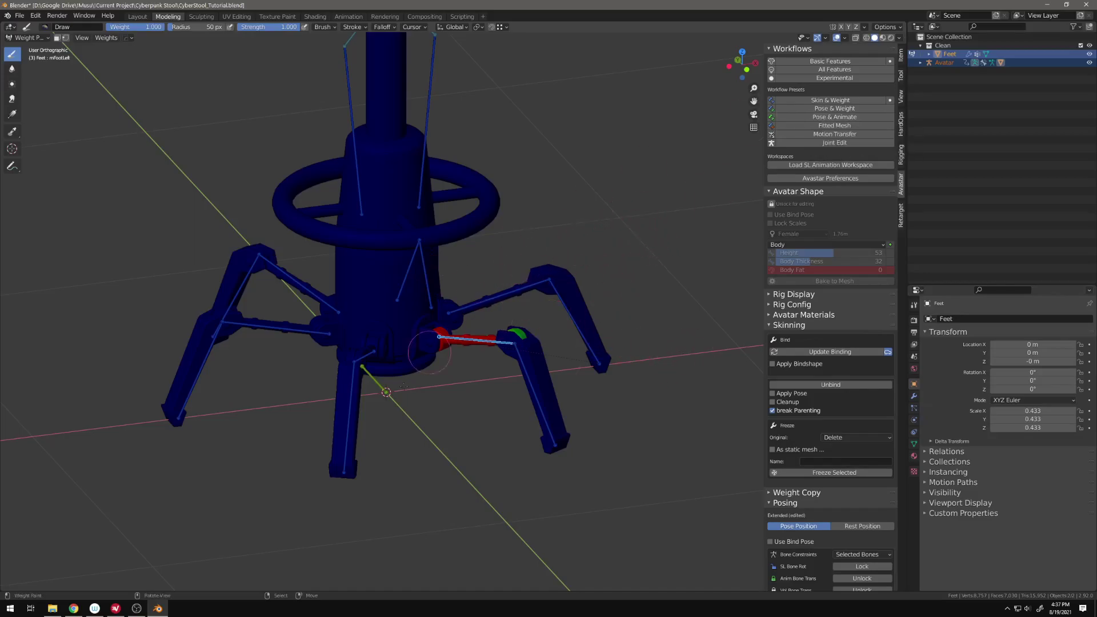
Activate the Pose & Animate preset and reveal all hidden bones of the armature.
left_click(834, 117)
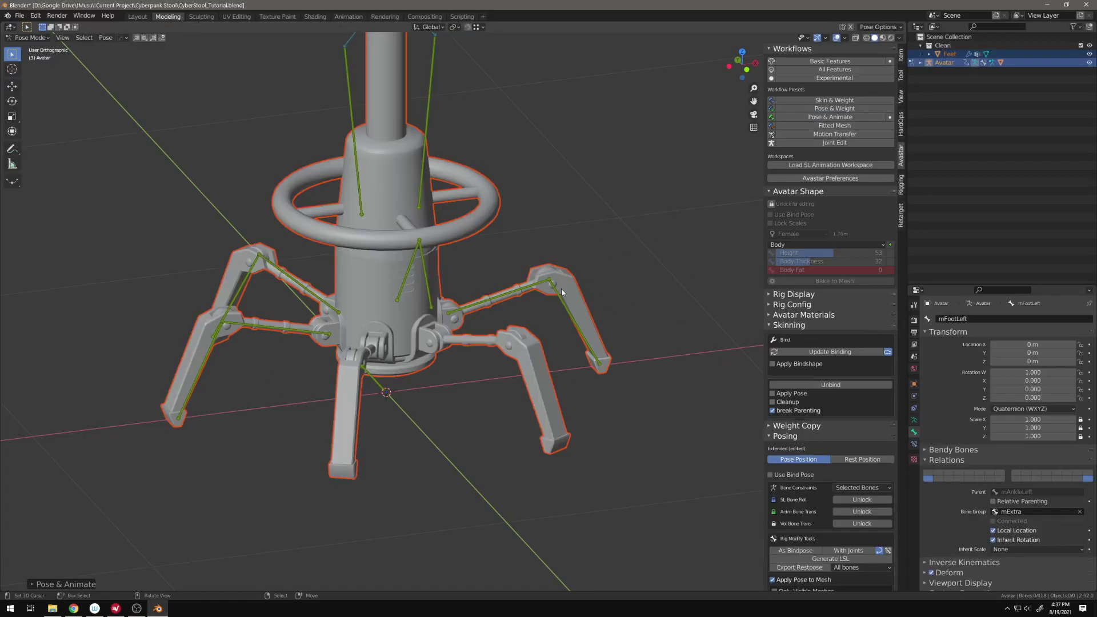
middle_click_drag(537, 294, 519, 324)
right_click(492, 316)
key("alt+h")
middle_click_drag(360, 380, 490, 394)
right_click(318, 221)
scroll(404, 297, "down", 3)
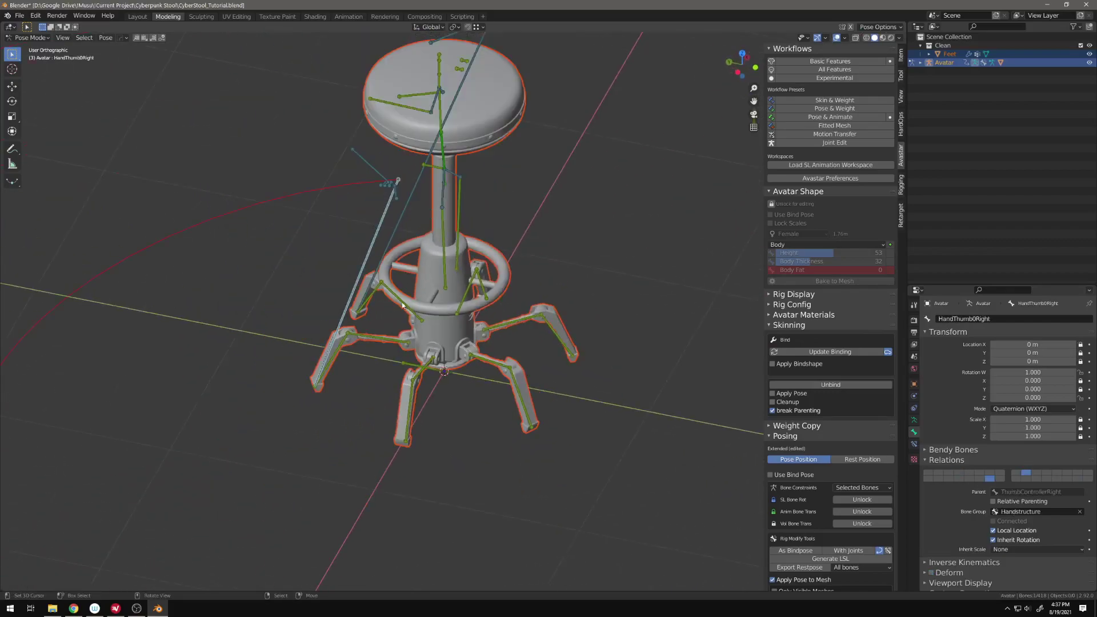
Hide the unused right hand bones beside the stool, including their long link bones.
middle_click_drag(404, 299, 303, 149)
left_click(301, 140)
key("c")
left_click(303, 142)
right_click(511, 151)
key("h")
Hide the cluster of unused upper-body bones around the stool's seat.
key("c")
left_click(442, 129)
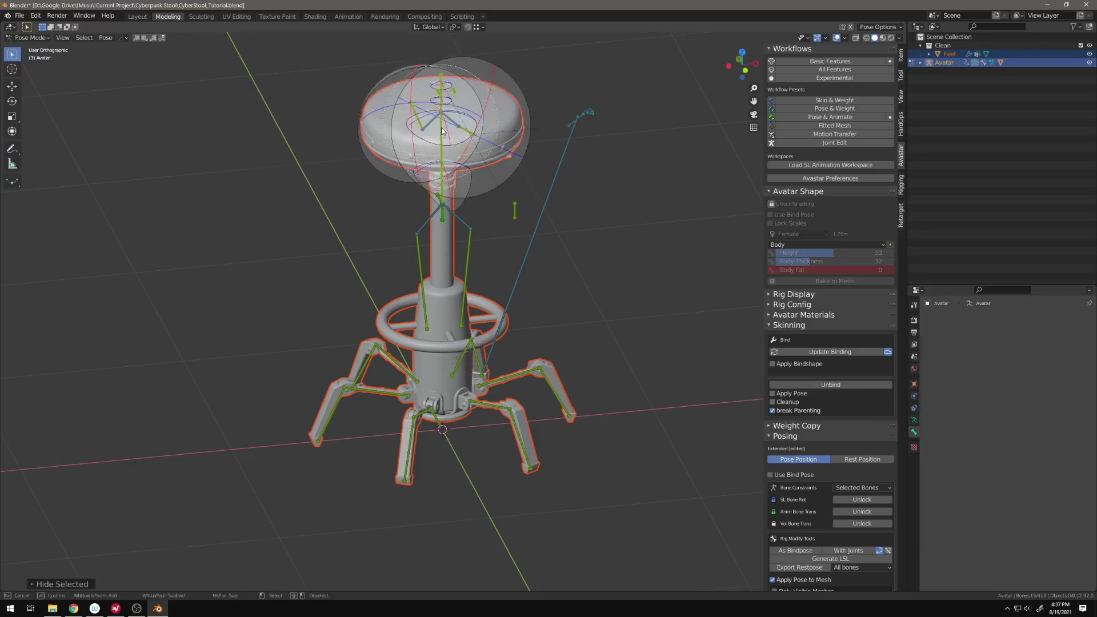
right_click(514, 145)
key("h")
Hide the unused left hand bones and the long HandThumb0Left link bone.
left_click(564, 160)
key("c")
left_click(585, 120)
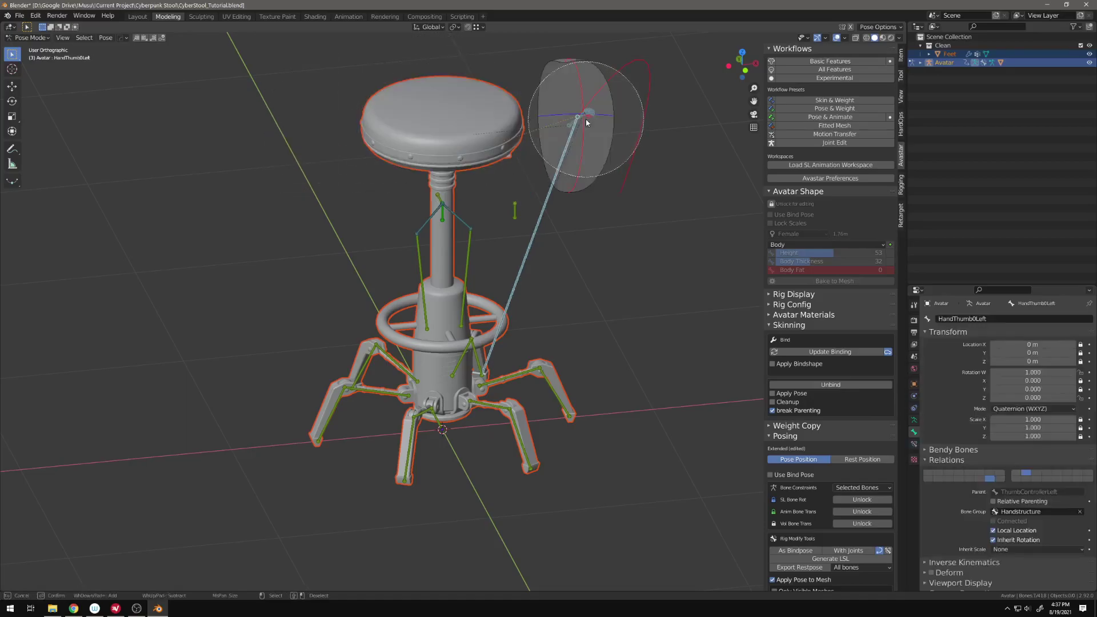
left_click(585, 119)
key("Escape")
key("h")
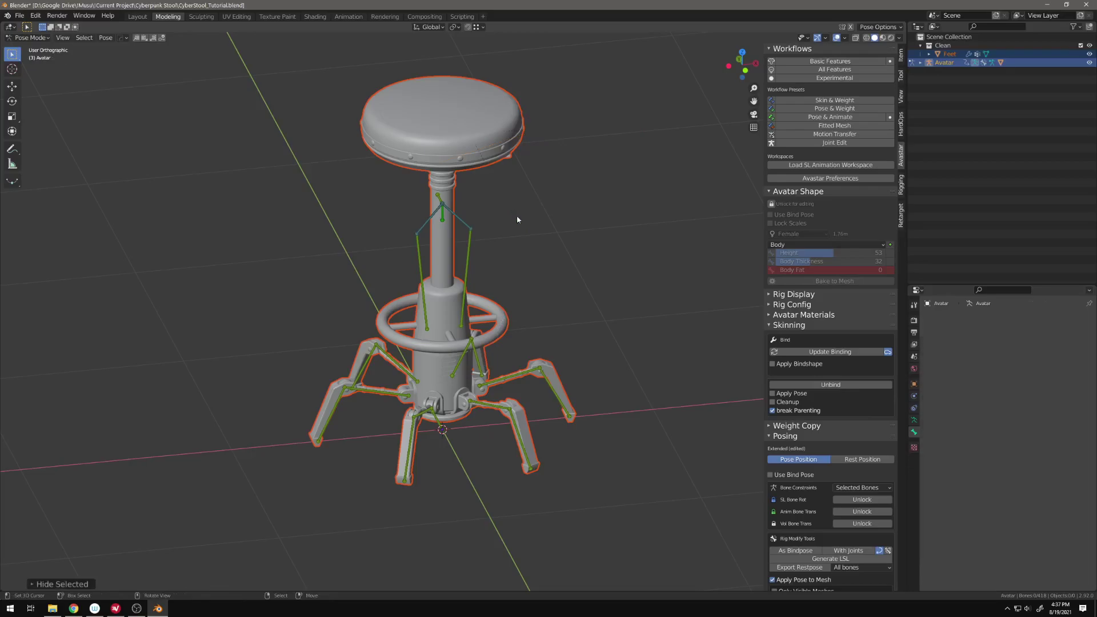
Hide the leftover long arm bone and the two slanted link bones around the stool's column.
middle_click_drag(520, 229, 485, 208)
scroll(485, 208, "up", 5)
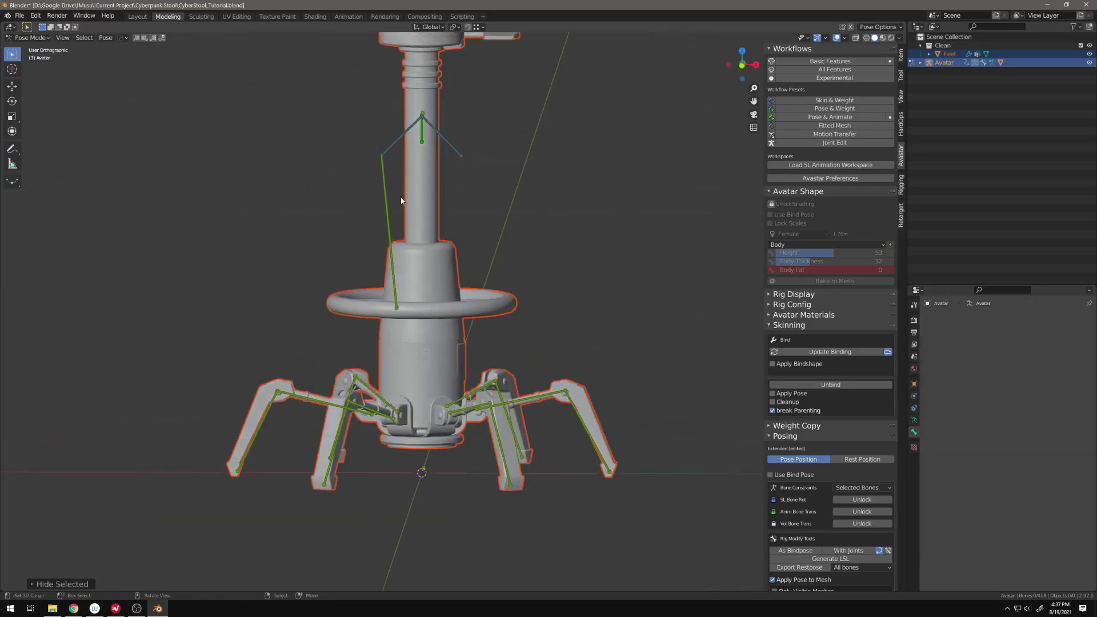
right_click(393, 200)
key("h")
right_click(441, 144)
key("h")
right_click(399, 137)
key("h")
Try transforming the FootRight and ToeRight bones to test how the leg bends.
middle_click_drag(440, 226, 543, 279)
scroll(520, 286, "down", 3)
scroll(543, 279, "up", 4)
right_click(547, 391)
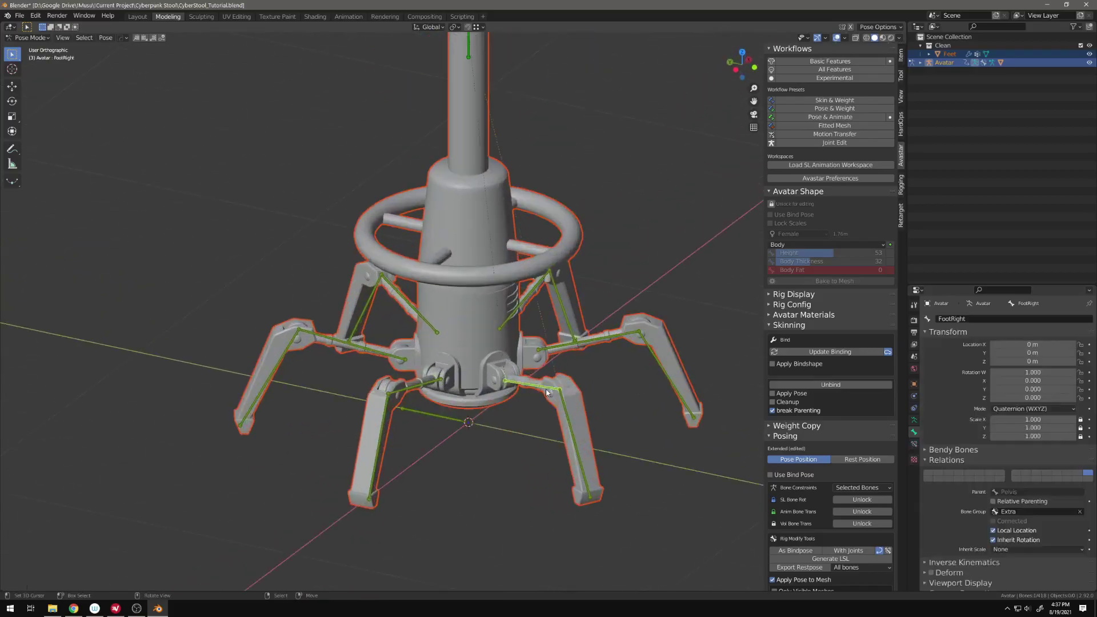
middle_click_drag(546, 393, 597, 366)
left_click(627, 377)
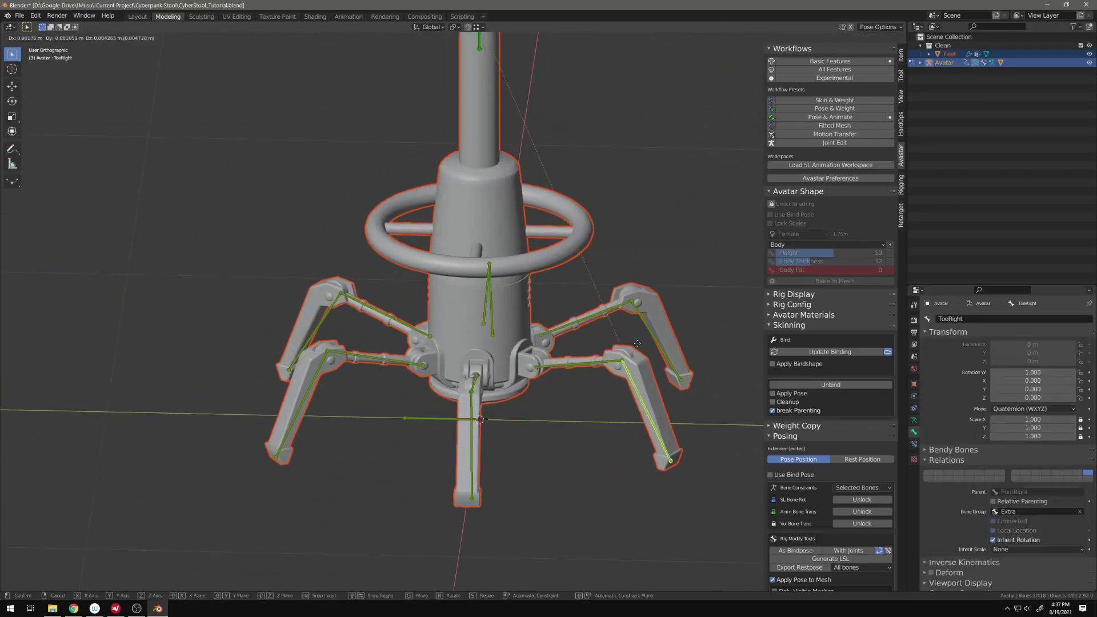
key("r")
right_click(652, 352)
middle_click_drag(651, 355, 534, 393)
key("r")
right_click(540, 423)
middle_click_drag(600, 346, 557, 361)
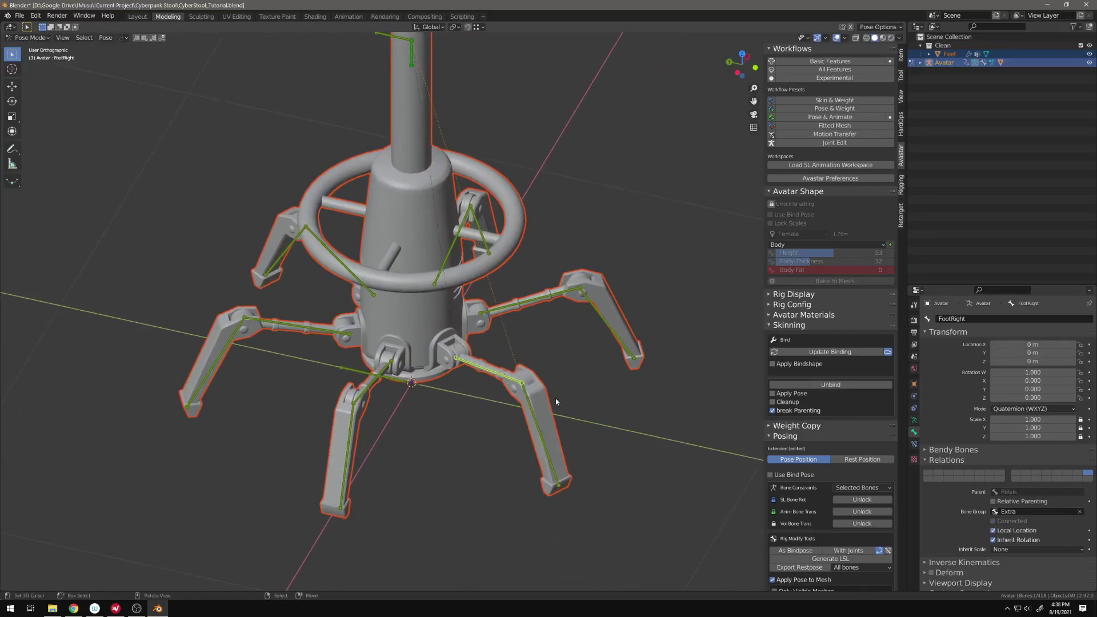
Examine the bone constraints of the FootRight and ToeRight bones.
left_click(517, 384)
middle_click_drag(476, 366, 497, 407)
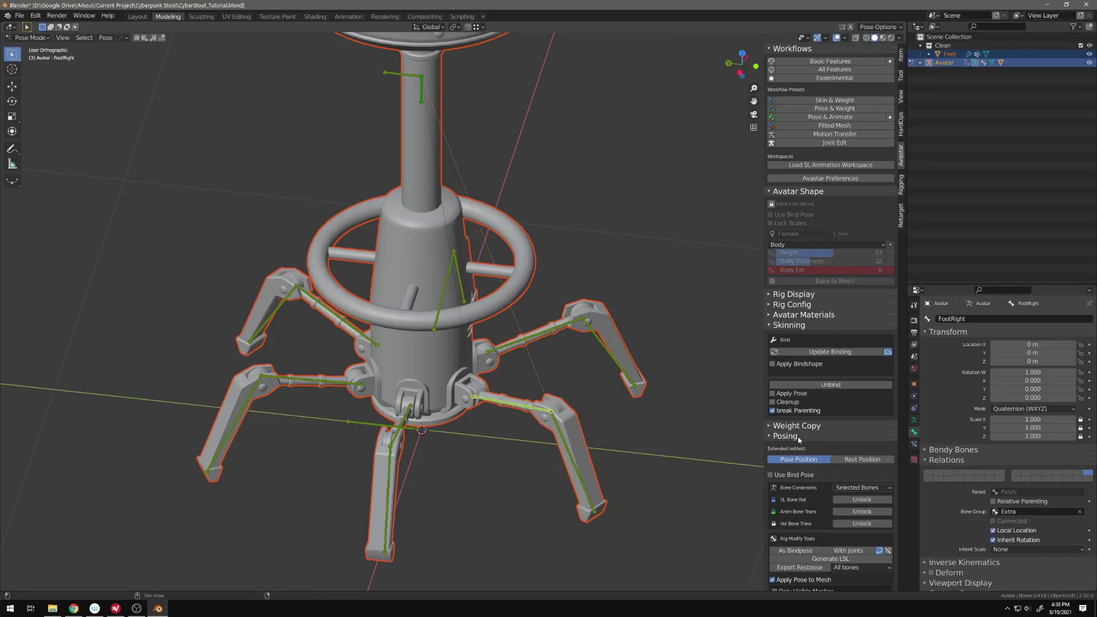
left_click(915, 444)
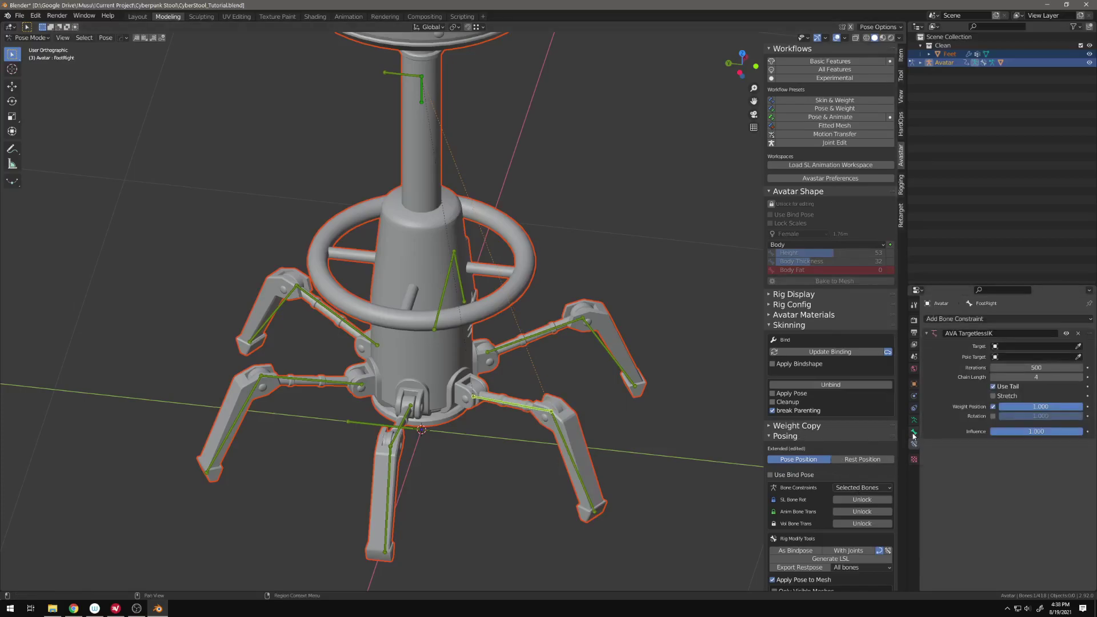
left_click(914, 433)
left_click(557, 424)
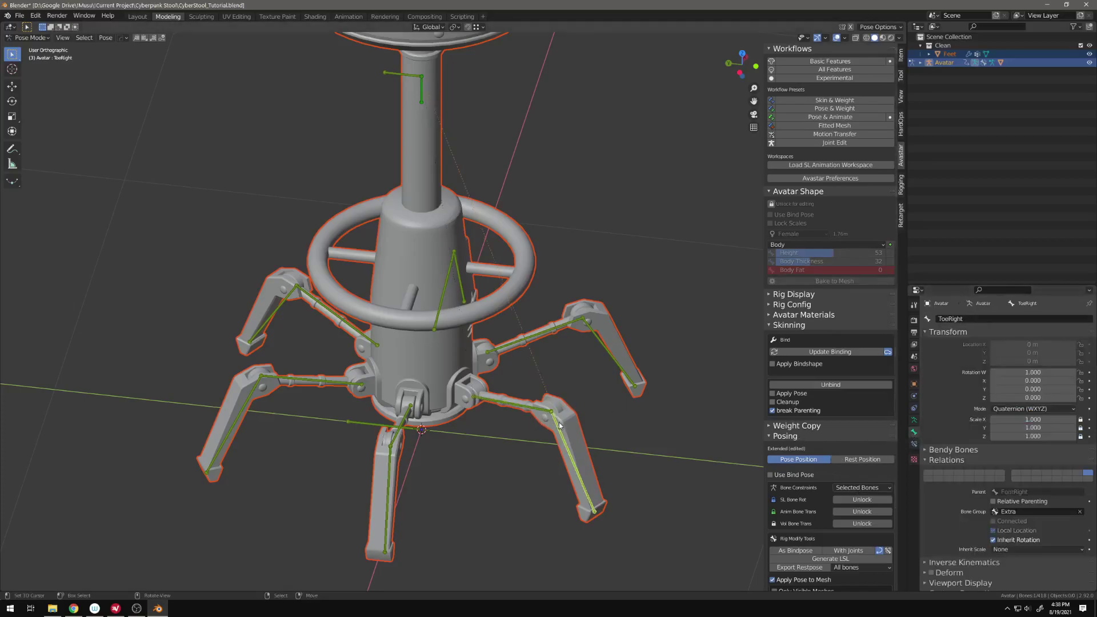
left_click(914, 443)
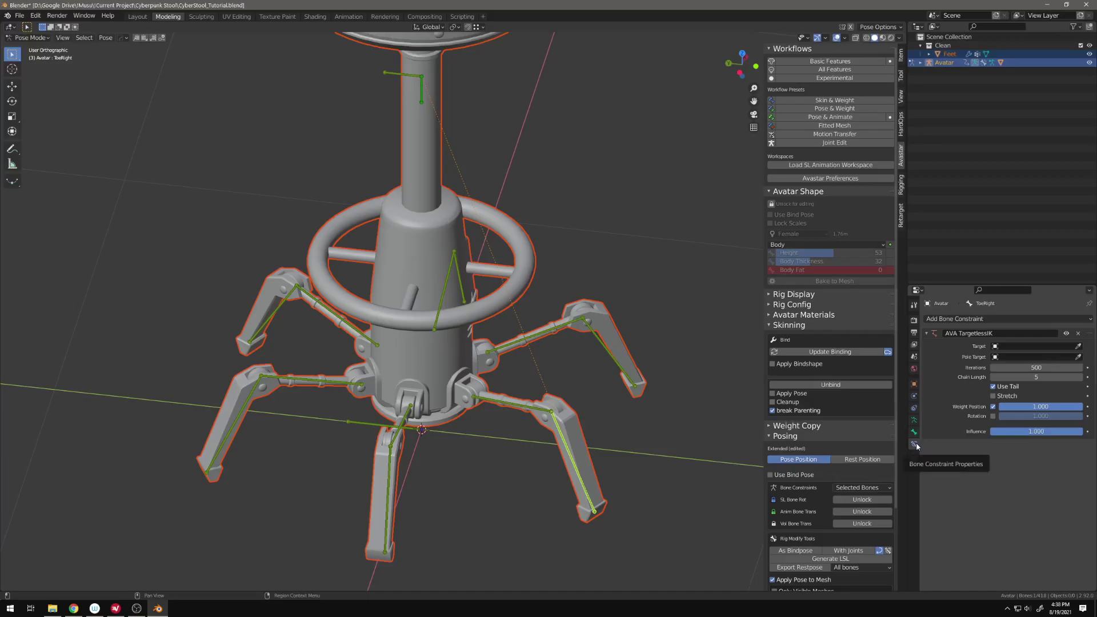
Set the ToeRight bone's AVA TargetlessIK chain length to 3 and test the leg by moving it.
middle_click_drag(560, 400, 606, 385)
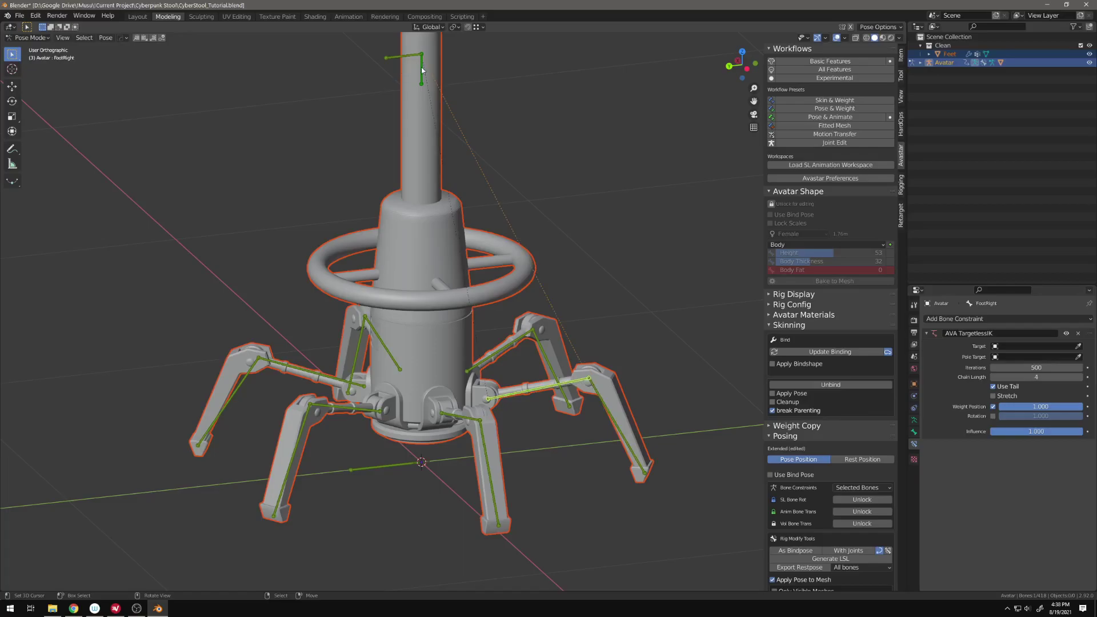
left_click(599, 383)
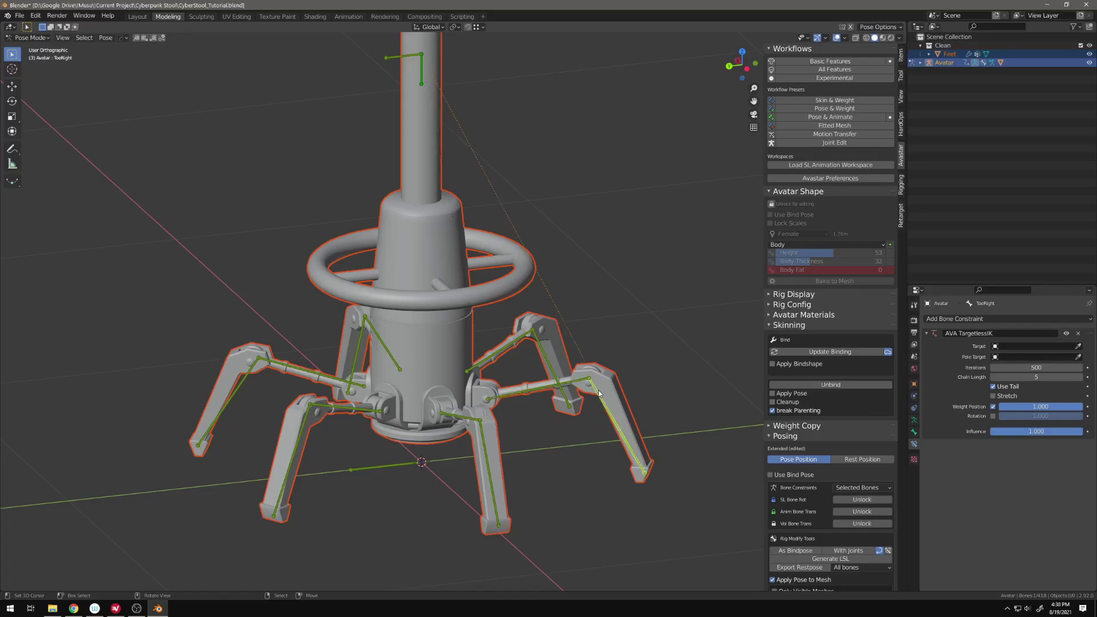
left_click(994, 377)
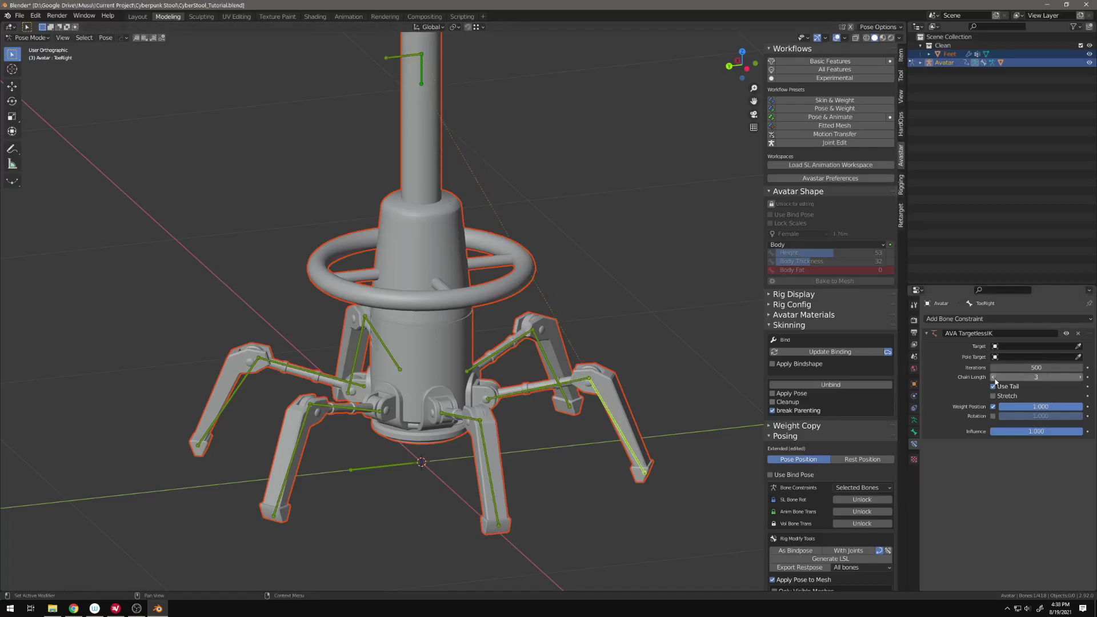
key("g")
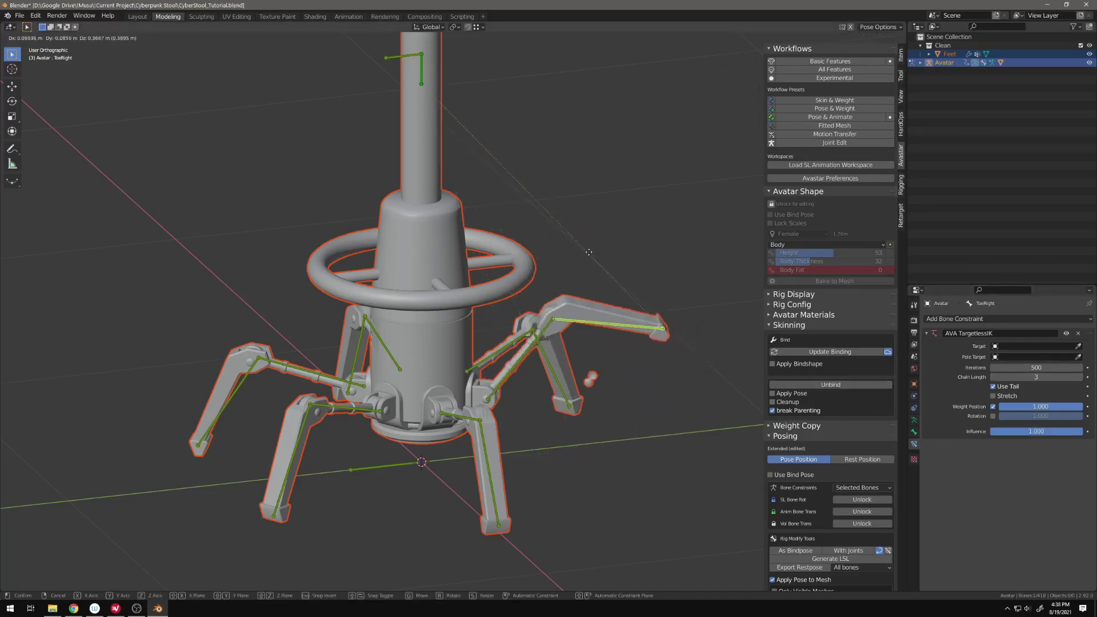
right_click(539, 426)
middle_click_drag(539, 426, 463, 465)
key("g")
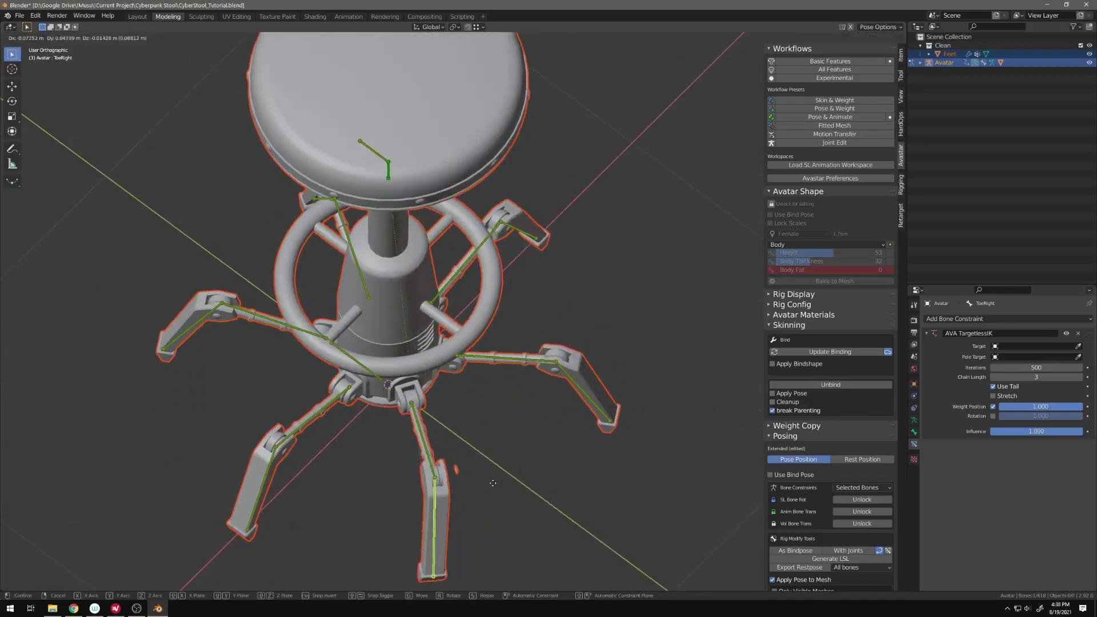
key("Escape")
Set the ToeLeft bone's AVA TargetlessIK chain length to 3 and test the leg by moving it.
middle_click_drag(586, 409, 607, 372)
key("g")
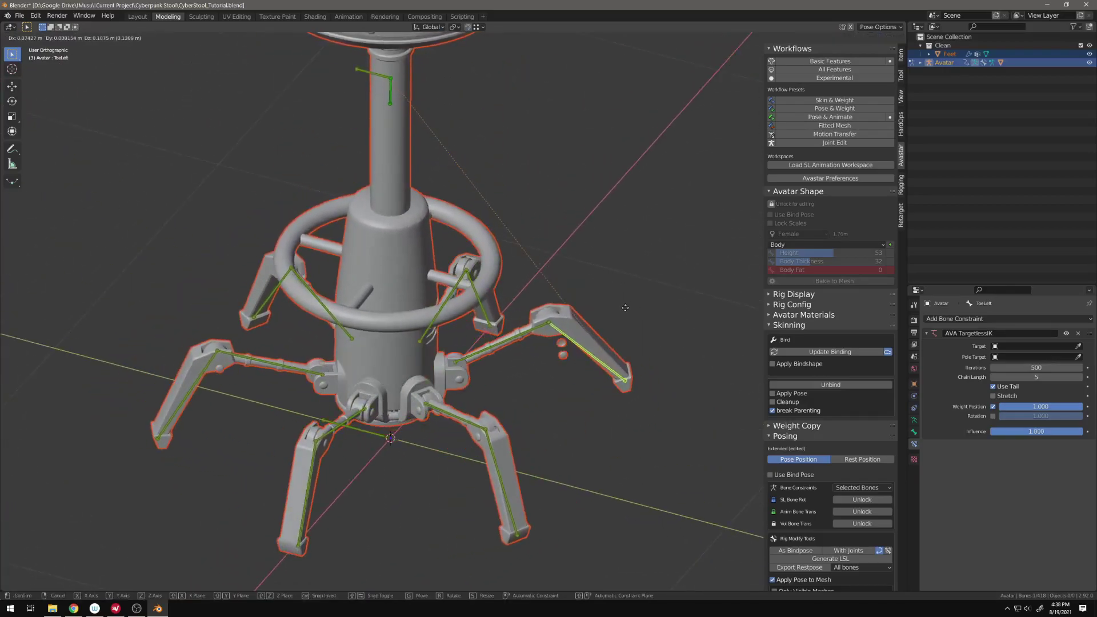
key("Escape")
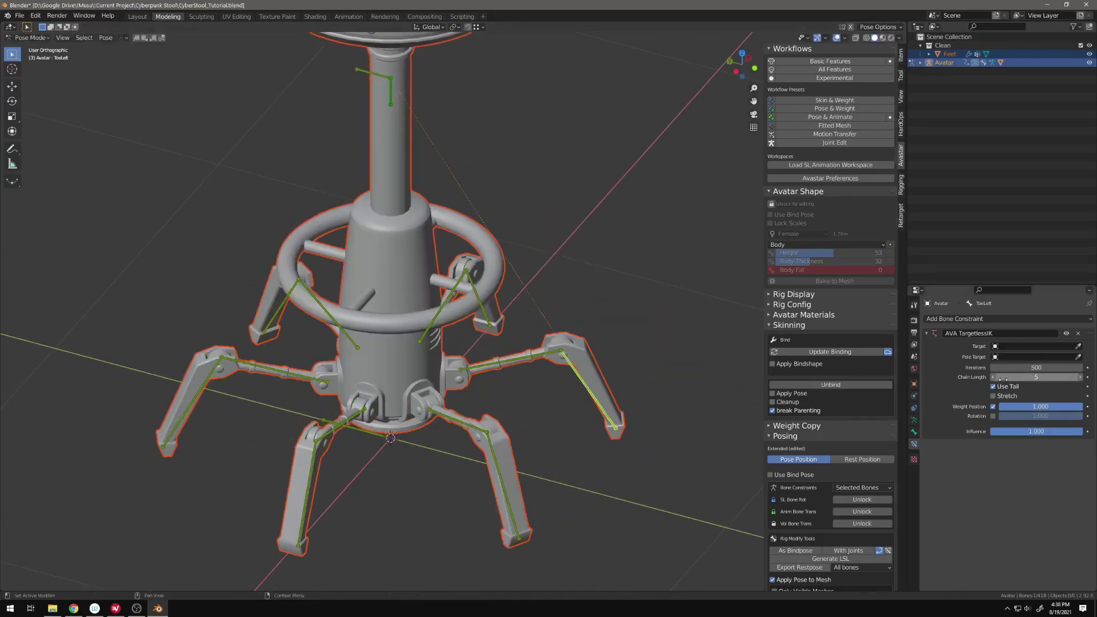
key("g")
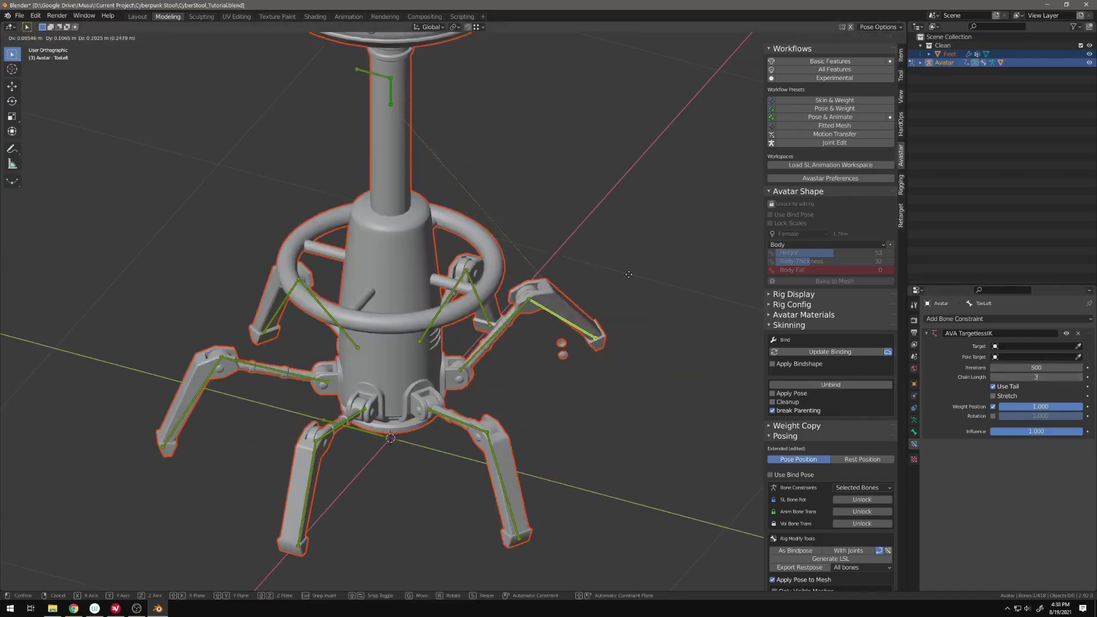
left_click(574, 338)
Try moving the AnkleLeft and AnkleRight bones to test how their legs follow.
middle_click_drag(549, 357, 479, 353)
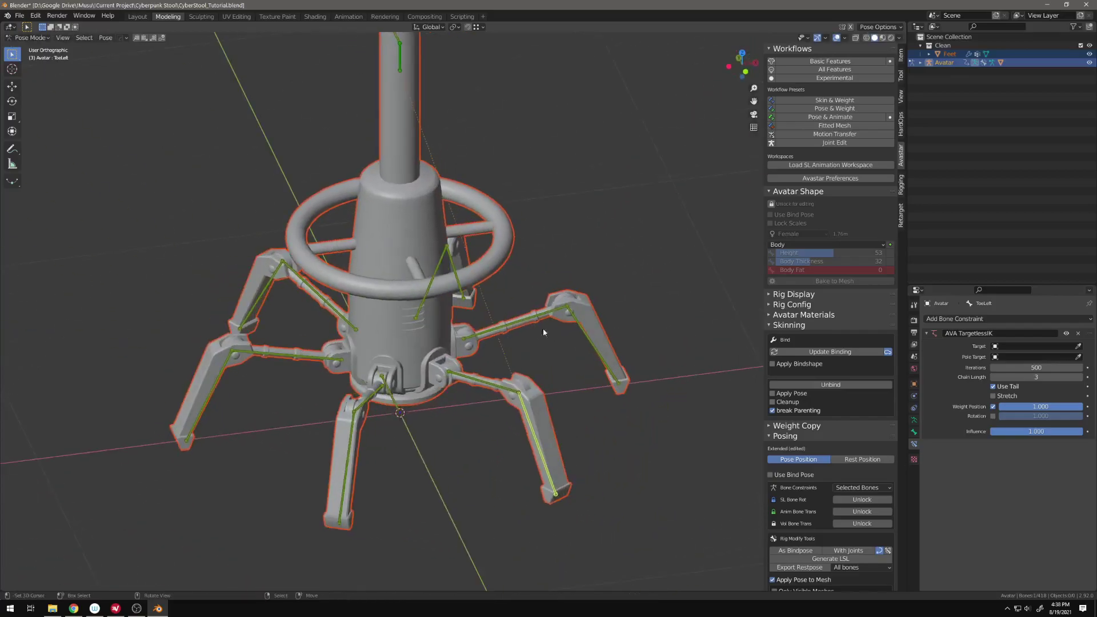
right_click(604, 363)
key("g")
left_click(617, 341)
middle_click_drag(405, 382, 538, 345)
right_click(348, 407)
middle_click_drag(354, 402, 388, 403)
key("g")
right_click(329, 372)
middle_click_drag(329, 371, 374, 403)
key("g")
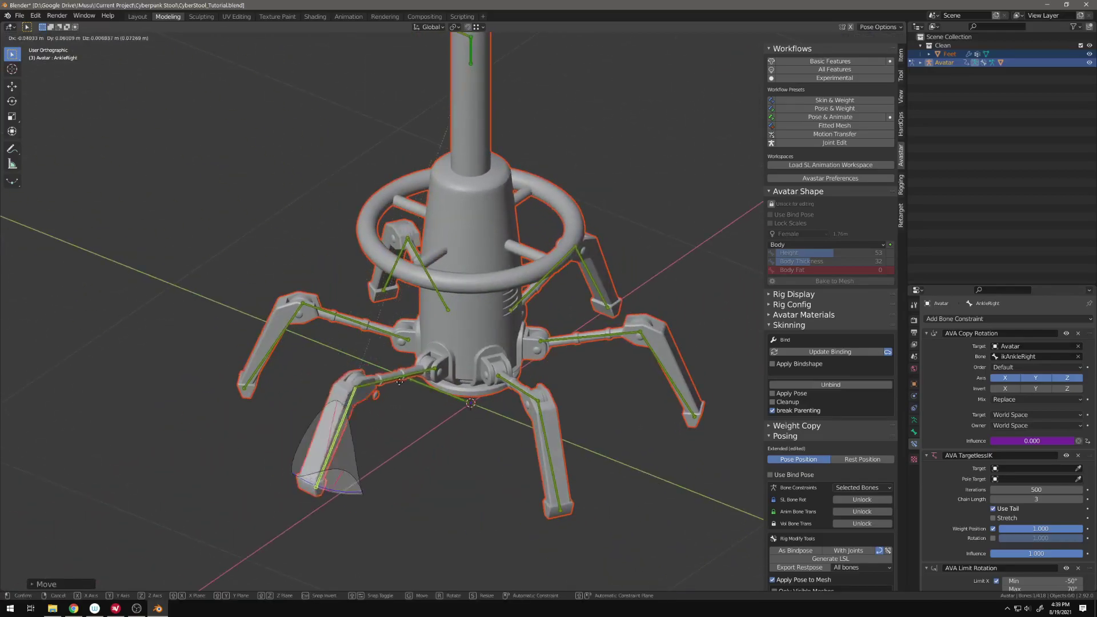
left_click(366, 392)
Remove the AVA Copy Rotation and AVA Limit Rotation constraints from the AnkleRight bone and test the leg by moving it.
left_click(1078, 333)
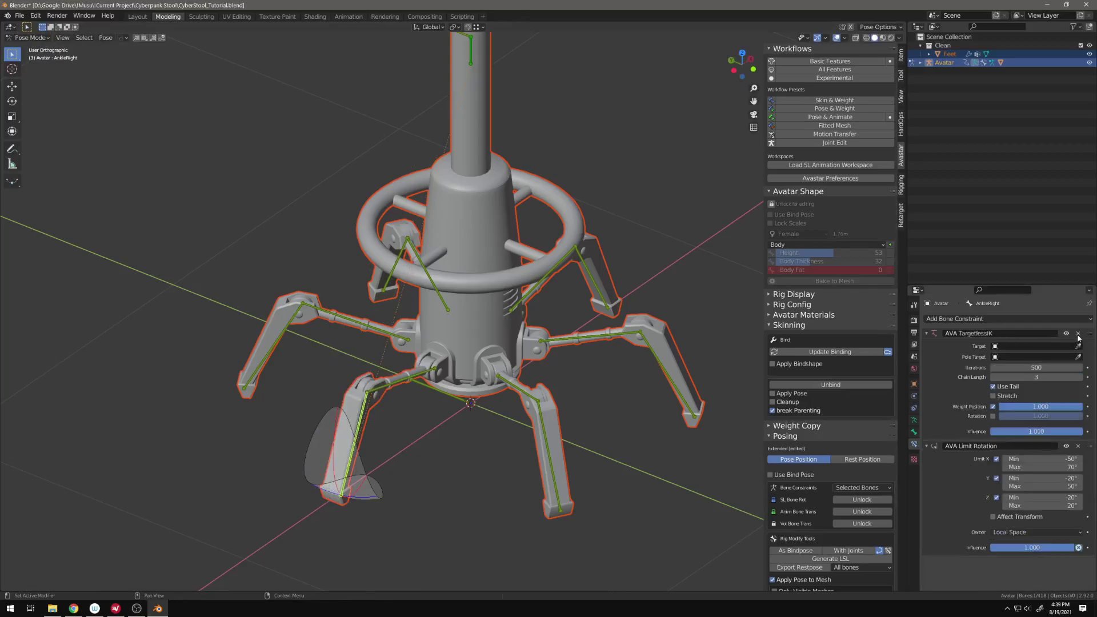
left_click(1078, 446)
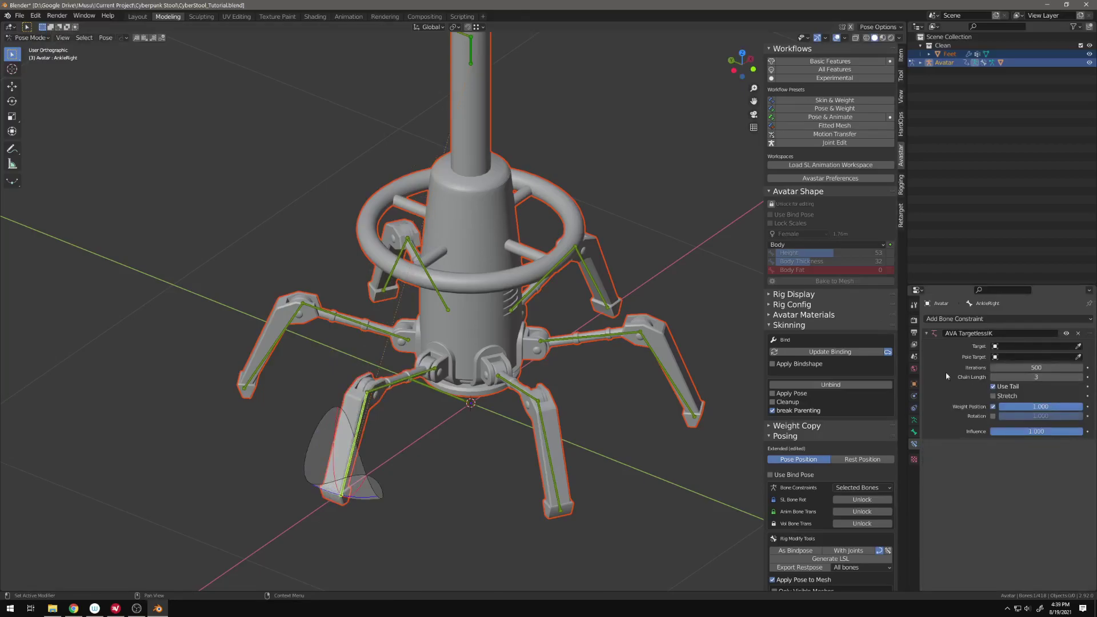
key("g")
right_click(429, 403)
middle_click_drag(431, 404, 354, 409)
key("g")
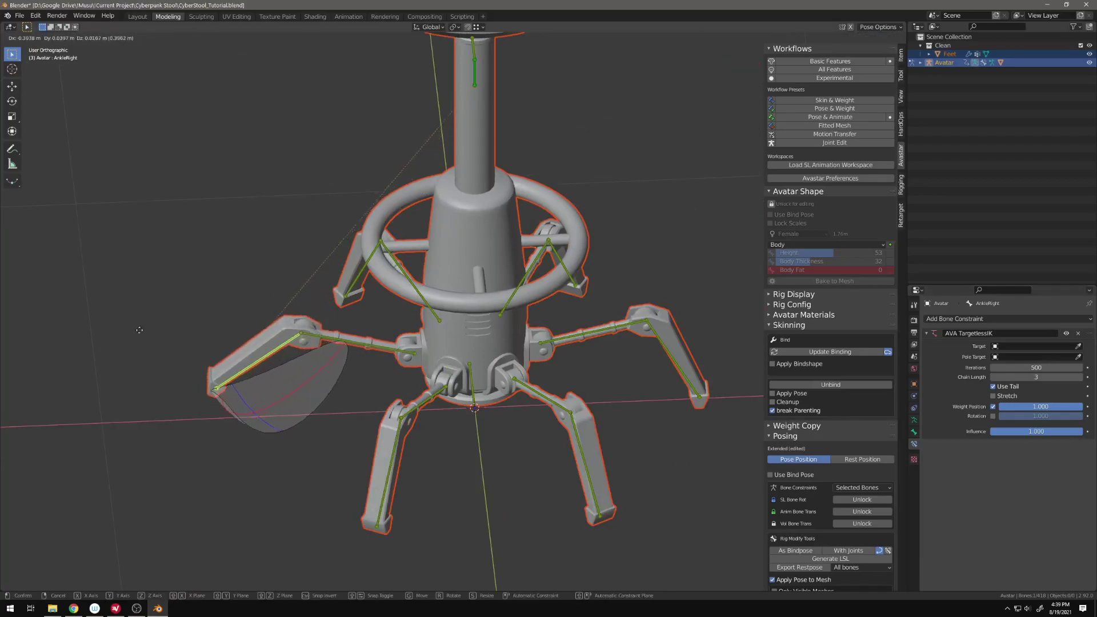
right_click(288, 359)
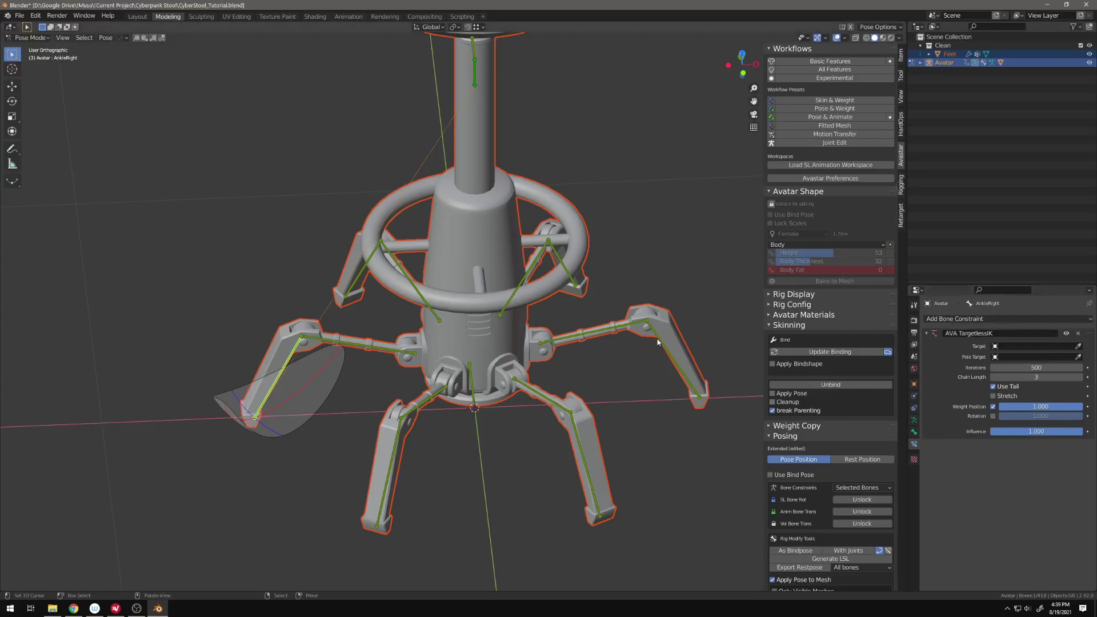
Remove the AVA IK and AVA Limit Rotation constraints from the KneeLeft bone and test the leg by moving AnkleLeft.
left_click(639, 328)
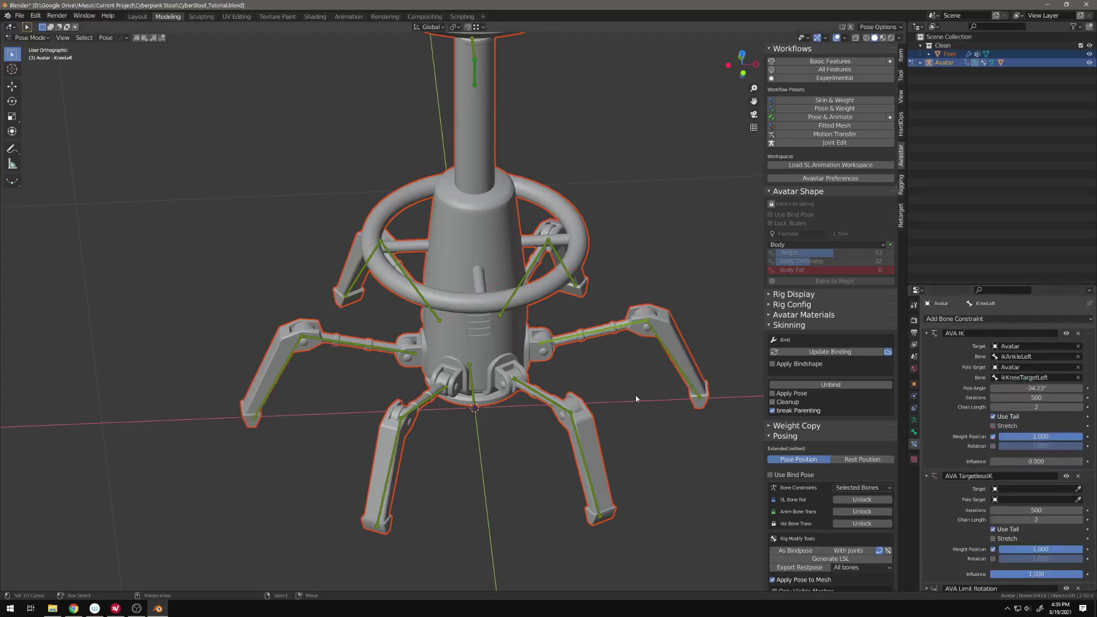
left_click(583, 452)
left_click(594, 337)
left_click(1078, 333)
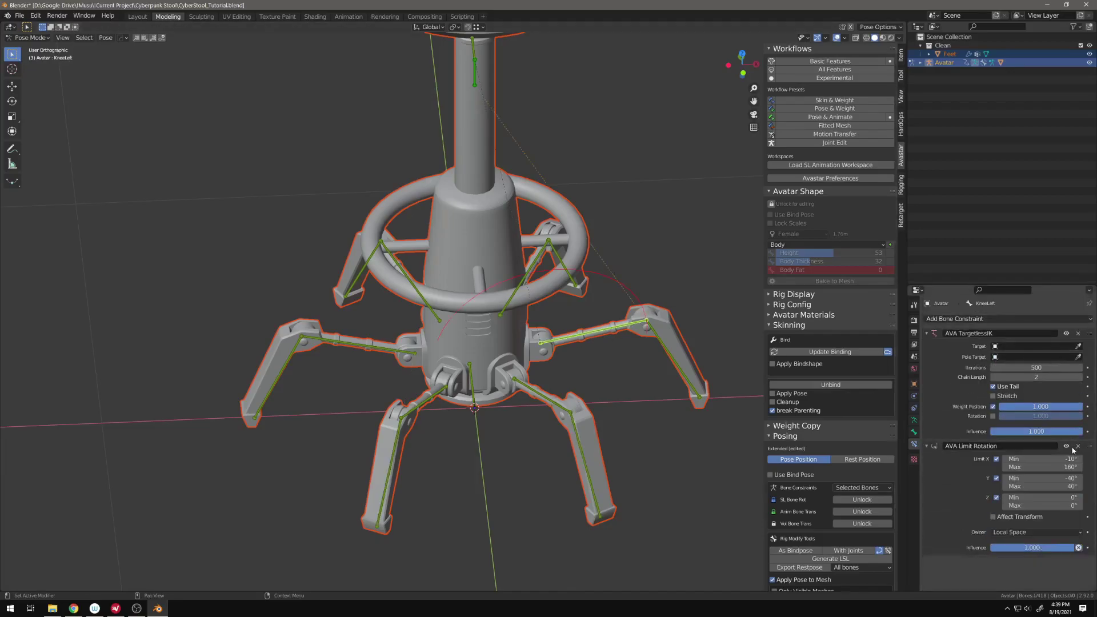
left_click(1077, 447)
left_click(673, 369)
key("g")
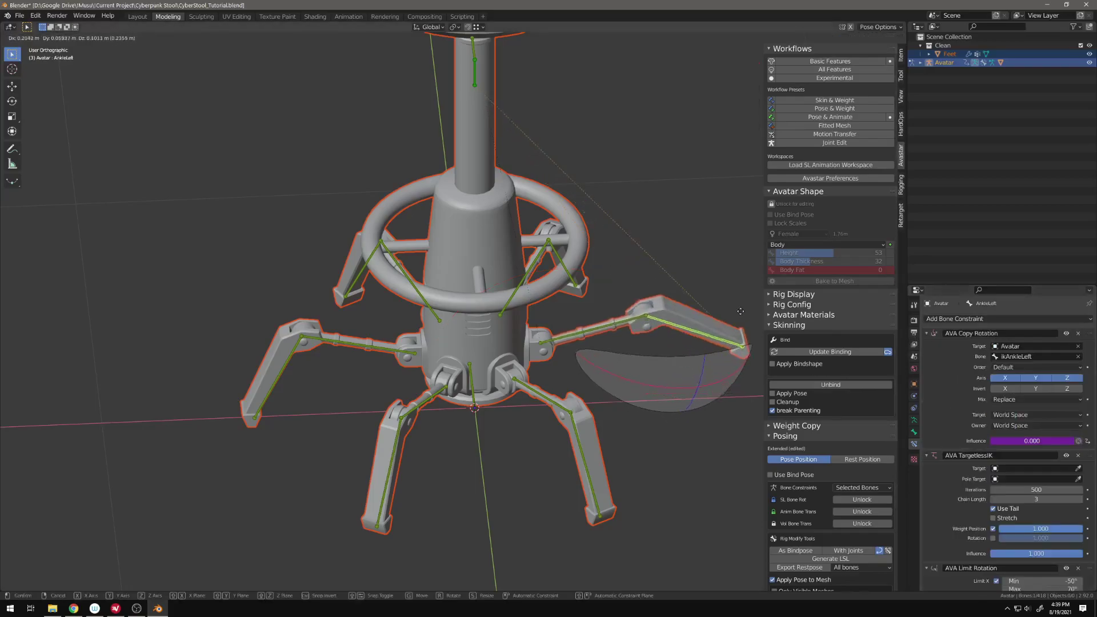
left_click(645, 382)
Remove the AVA Copy Rotation and AVA Limit Rotation constraints from the AnkleLeft bone.
right_click(632, 334)
right_click(658, 336)
right_click(634, 329)
right_click(657, 336)
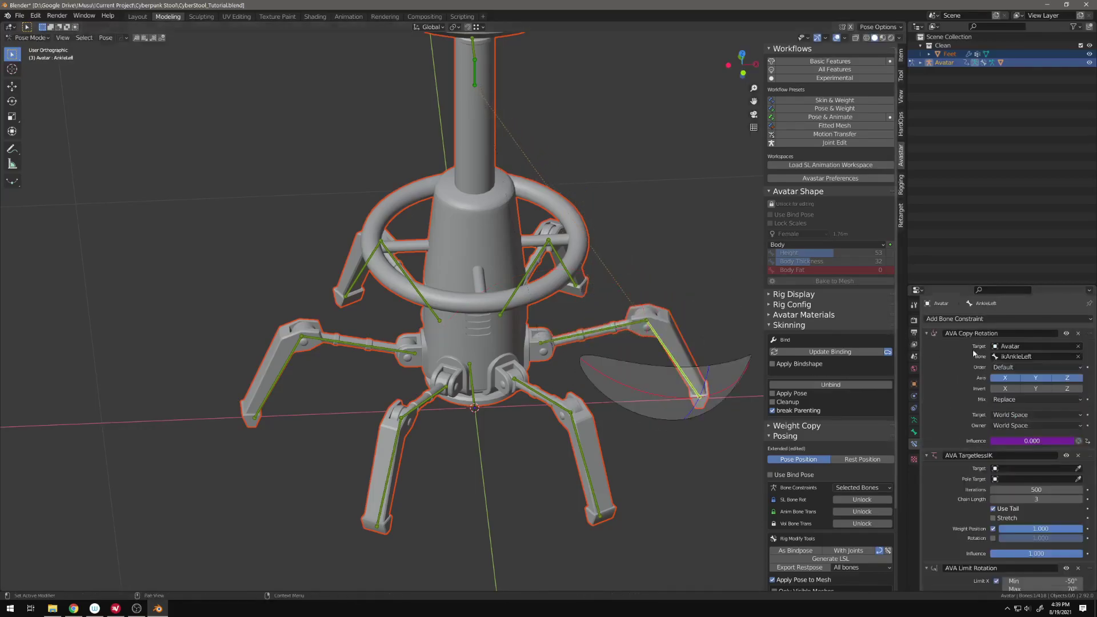
left_click(1077, 333)
left_click(1078, 447)
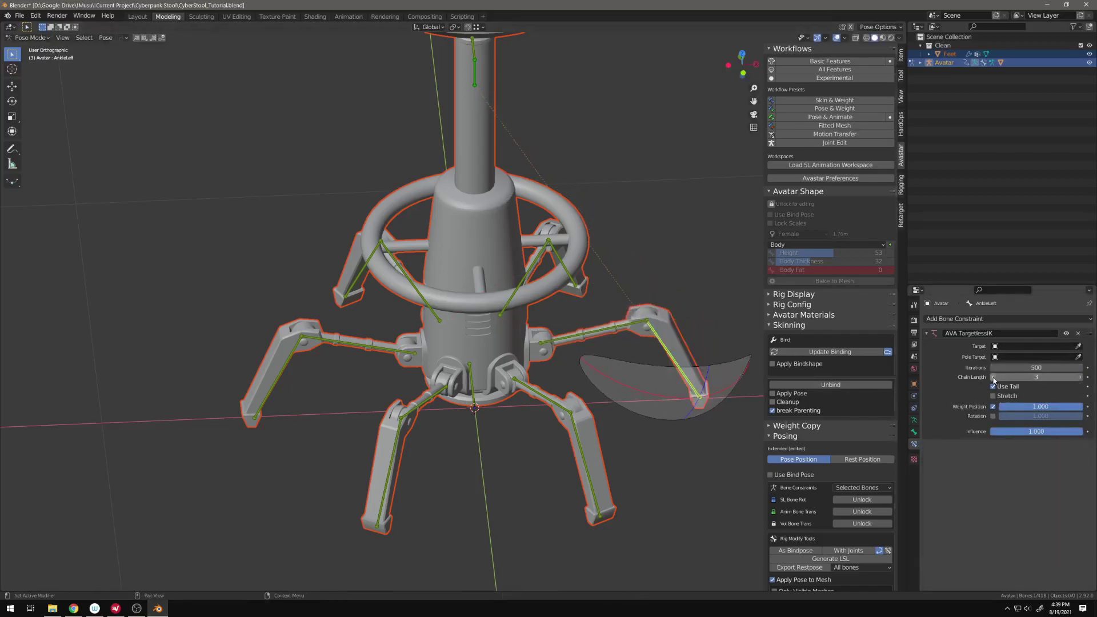
Try an AVA TargetlessIK chain length of 1 on the KneeLeft bone and 4 on the AnkleLeft bone.
middle_click_drag(676, 334, 671, 322)
right_click(633, 338)
middle_click_drag(622, 351, 609, 341)
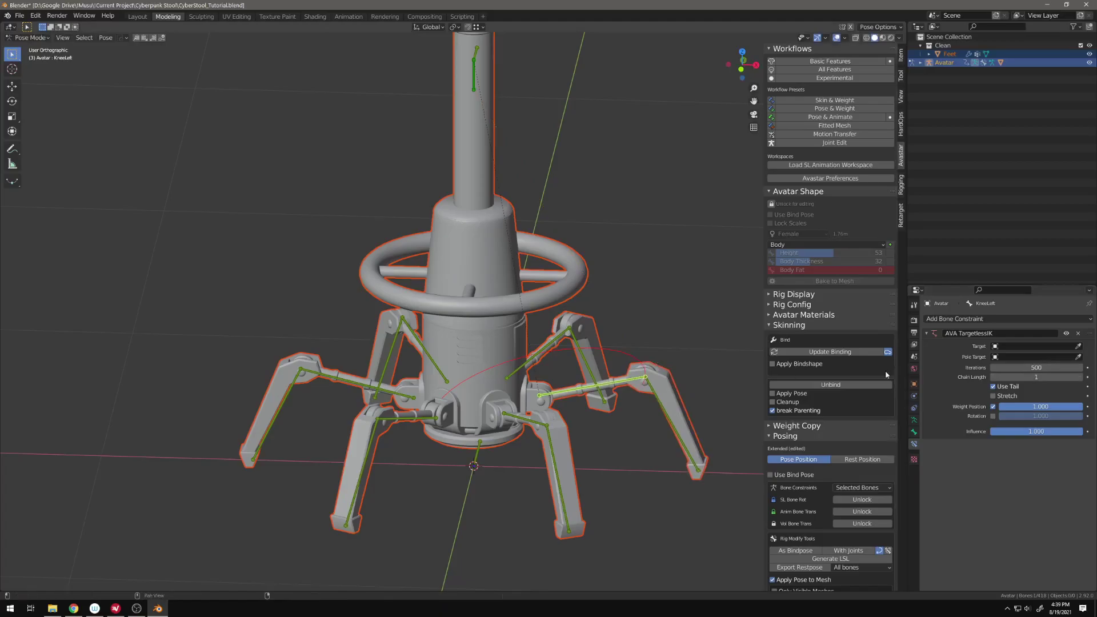
left_click(657, 409)
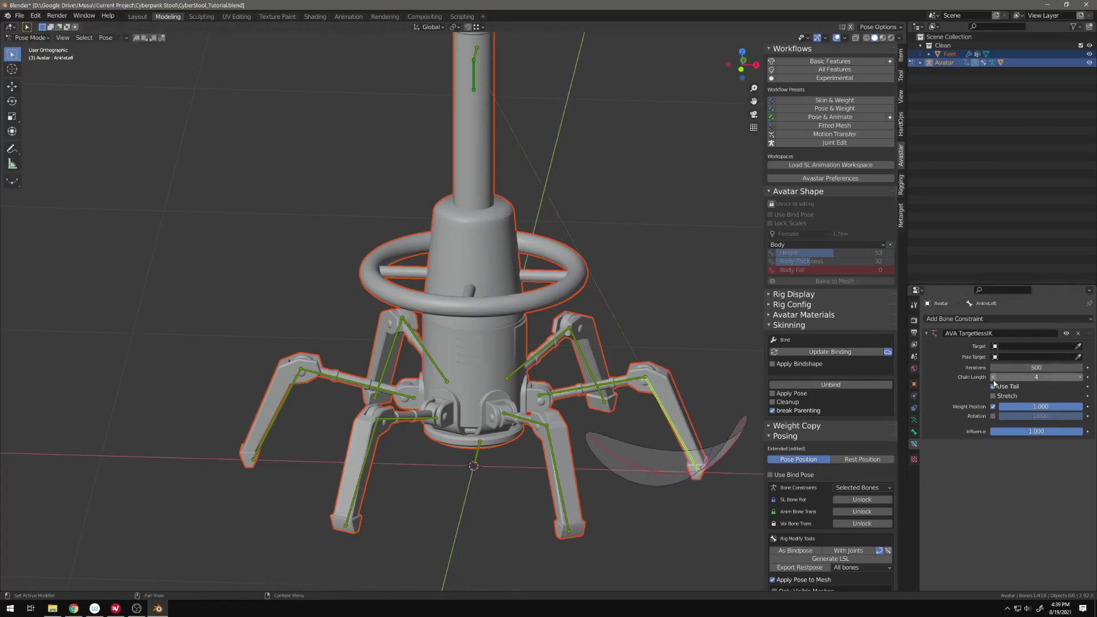
left_click(643, 395)
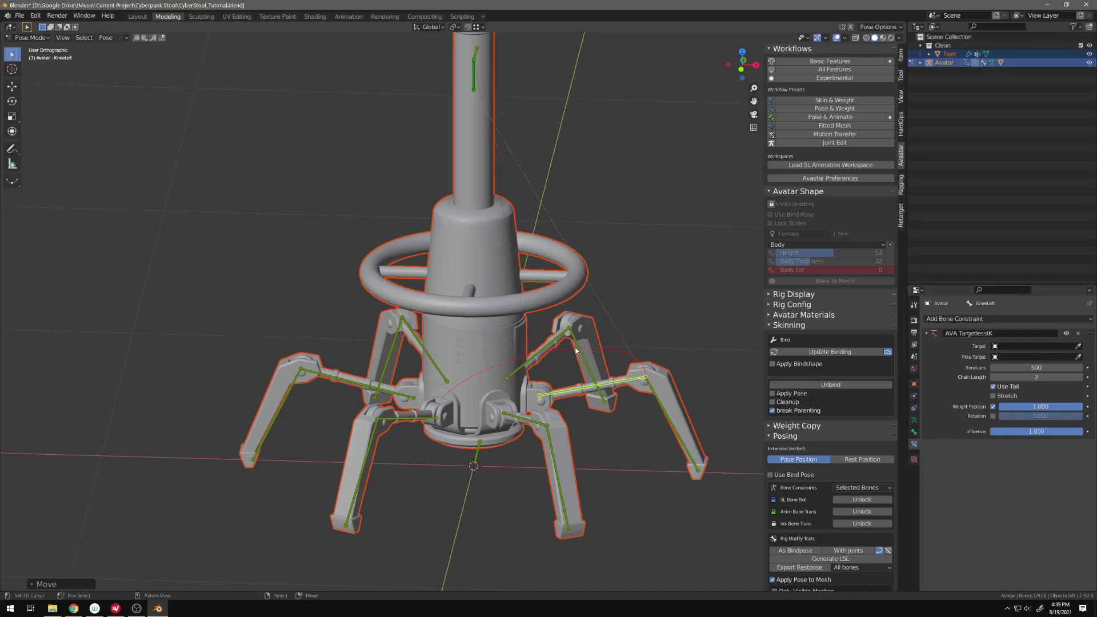
Remove the constraints other than AVA TargetlessIK from the ElbowLeft and ShoulderLeft bones, including ShoulderLeft's AVA Limit Rotation.
left_click(1078, 333)
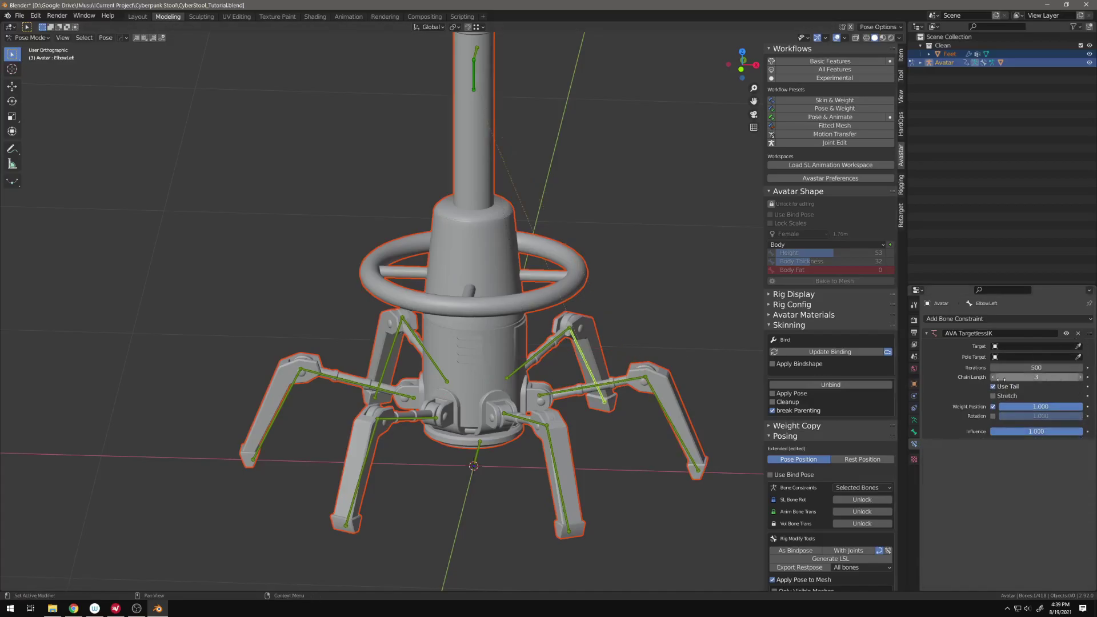
left_click(556, 339)
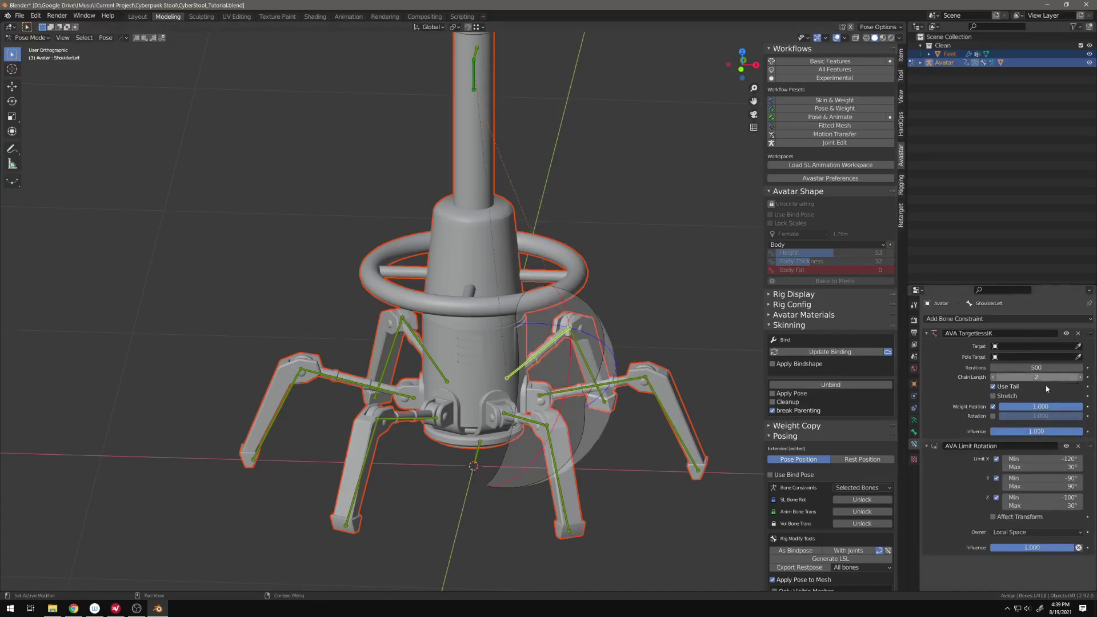
left_click(1078, 447)
Try moving the ElbowLeft bone to test how its leg bends.
middle_click_drag(703, 388, 655, 393)
left_click(643, 394)
key("g")
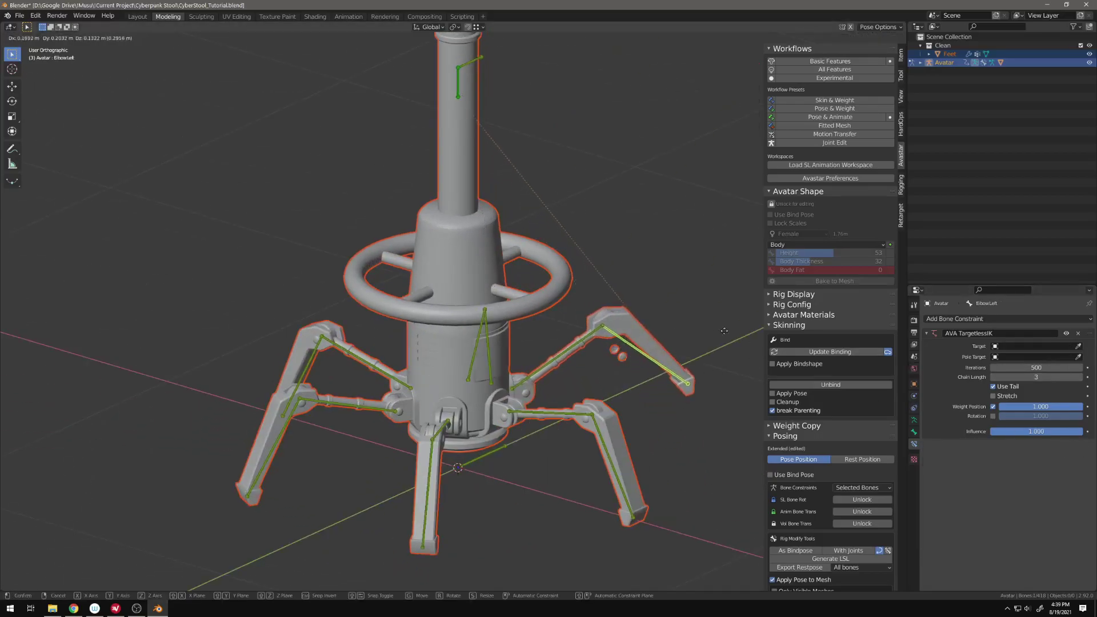
left_click(703, 384)
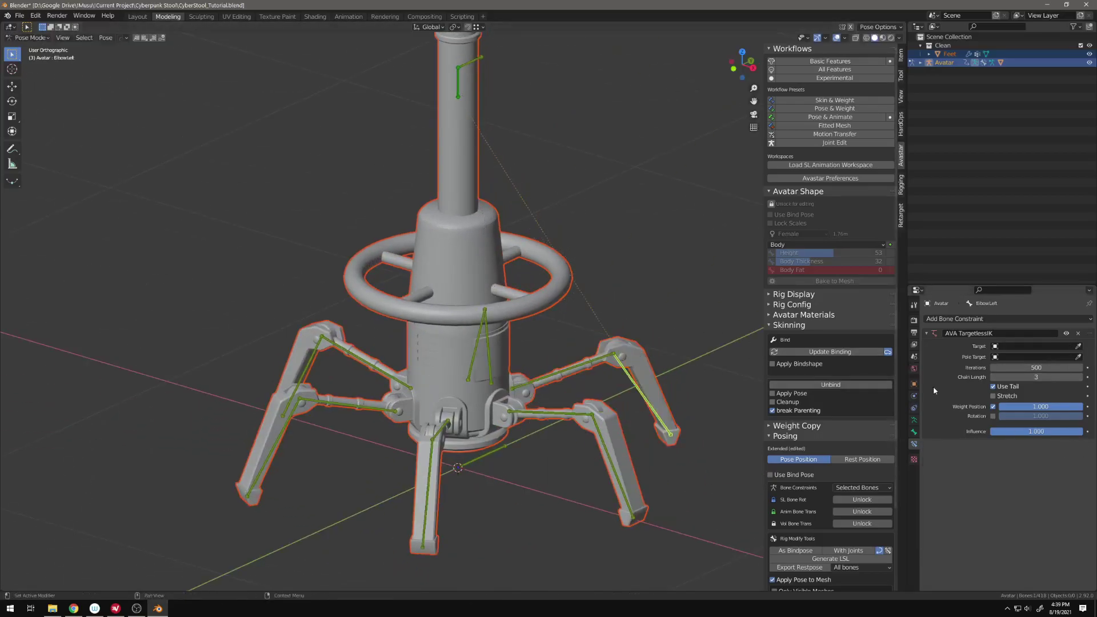
Unlock the ElbowLeft bone's inverse kinematics on the X and Y axes and test the result by moving the bone.
left_click(914, 433)
scroll(942, 441, "down", 1)
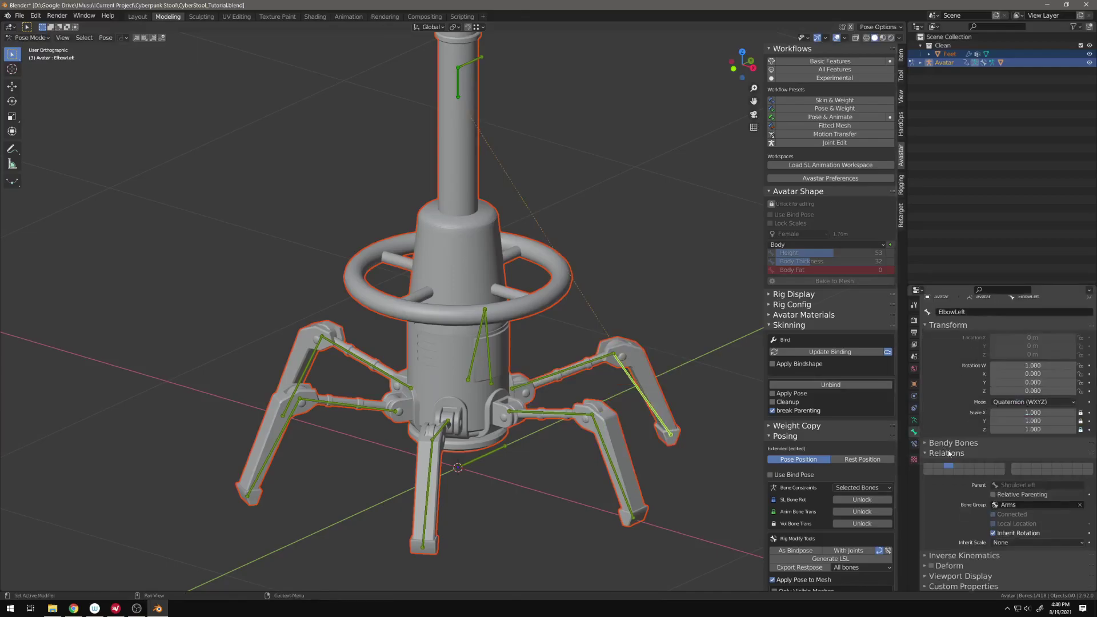
left_click(953, 456)
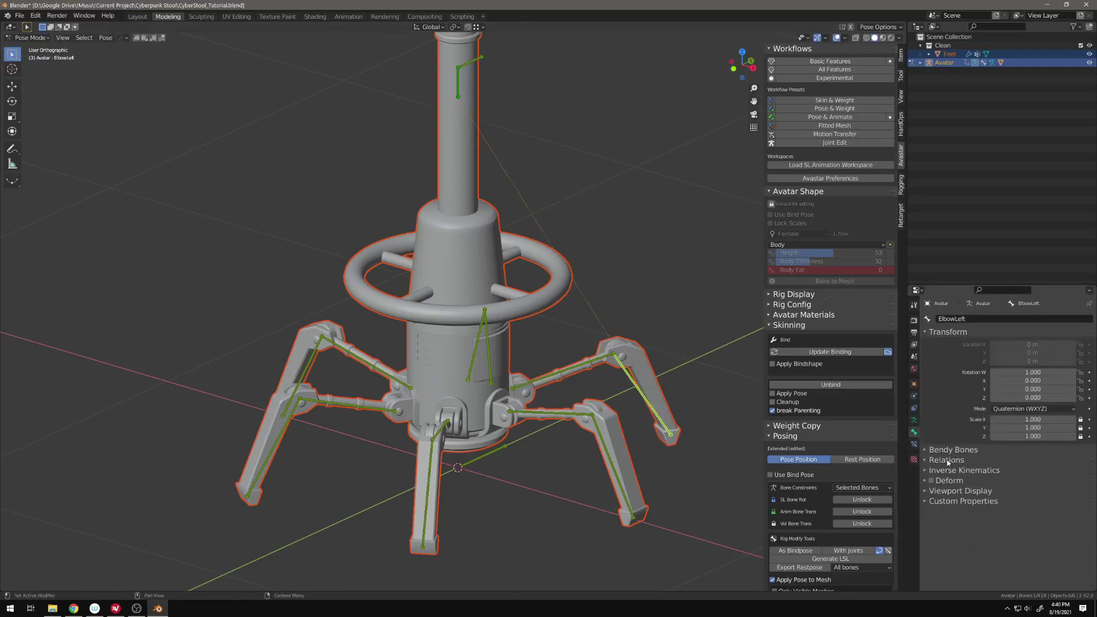
left_click(949, 471)
scroll(958, 461, "down", 3)
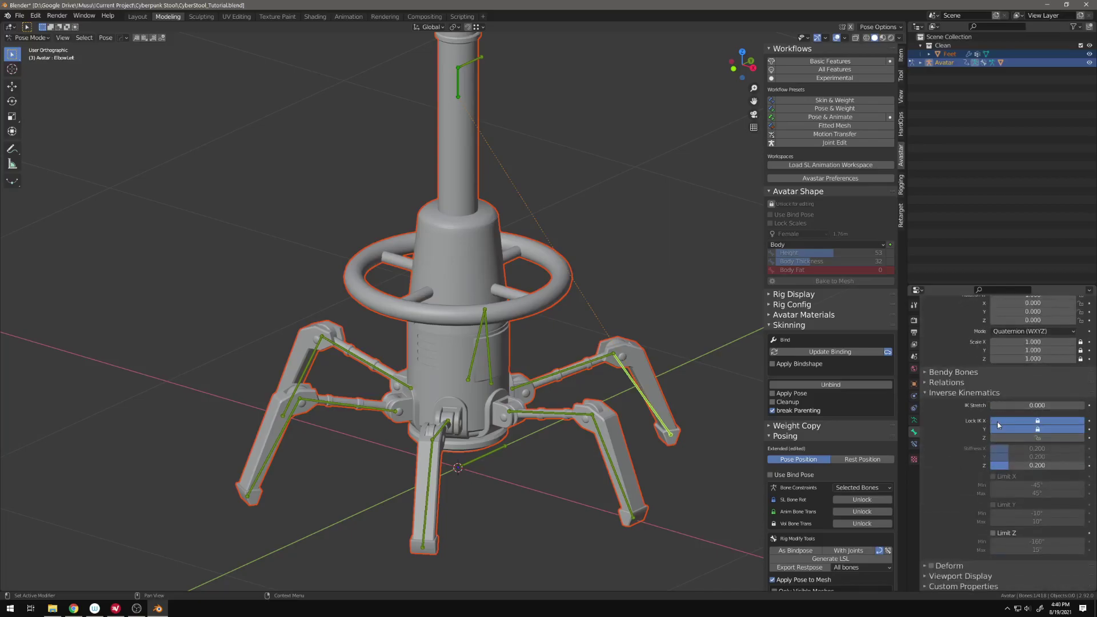
left_click_drag(1037, 427, 1034, 428)
key("g")
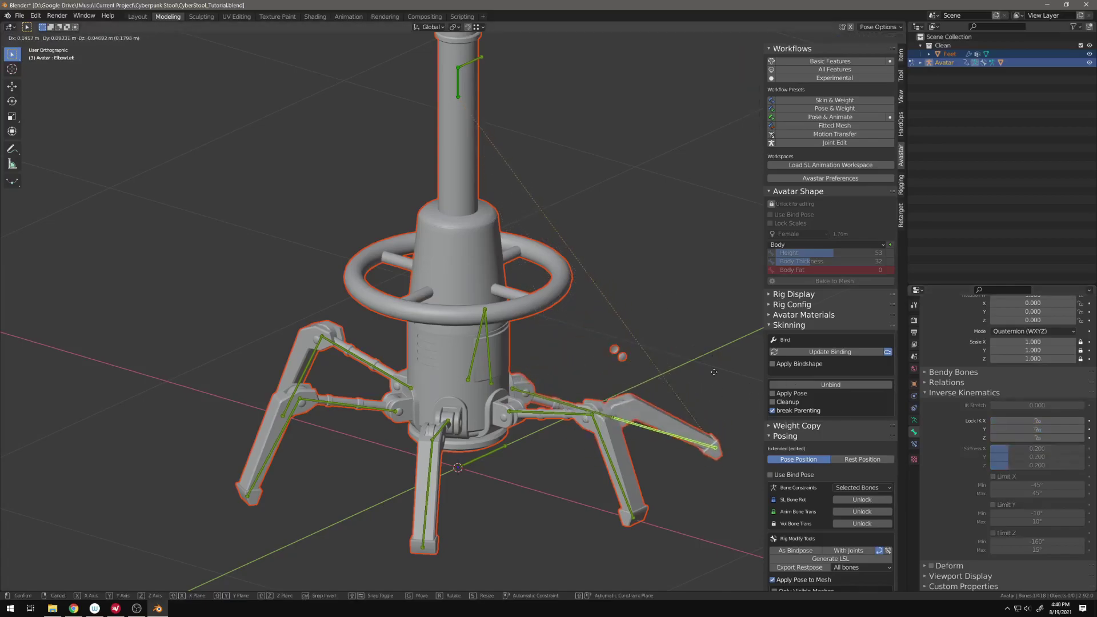
right_click(565, 434)
Try moving the ToeLeft bone from several angles to test how its leg bends.
middle_click_drag(564, 435, 544, 400)
right_click(583, 462)
key("g")
right_click(635, 380)
scroll(629, 380, "up", 3)
key("g")
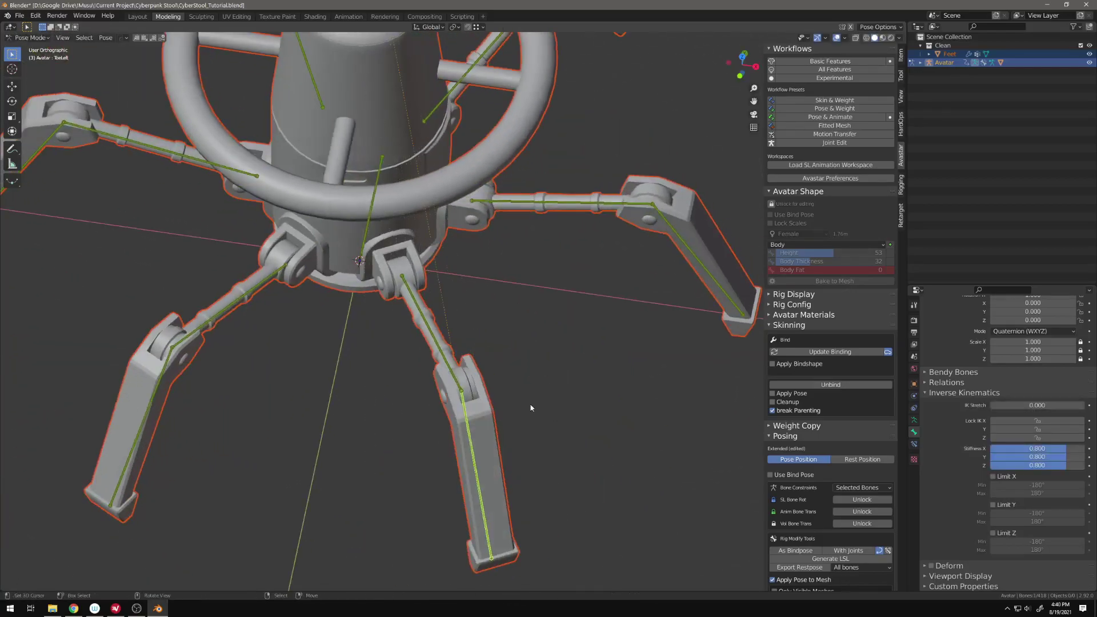
right_click(568, 422)
middle_click_drag(554, 433, 639, 382)
key("g")
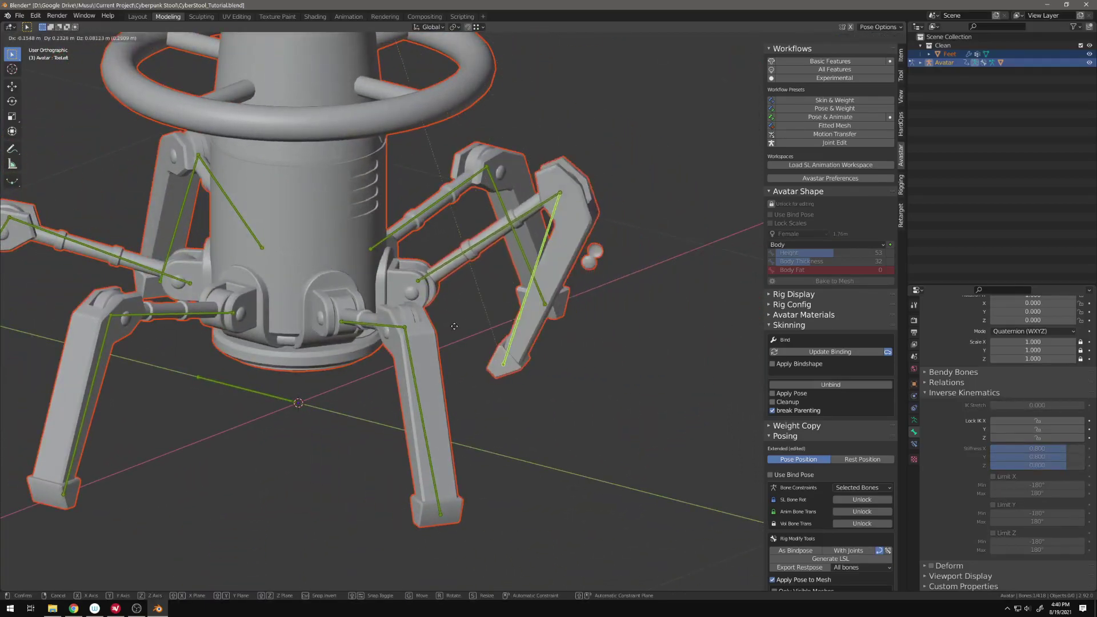
right_click(571, 348)
middle_click_drag(555, 358, 483, 394)
key("g")
right_click(518, 403)
Set the FootLeft bone's AVA TargetlessIK chain length to 2 and test it by moving the bone.
key("alt+a")
middle_click_drag(466, 293, 464, 347)
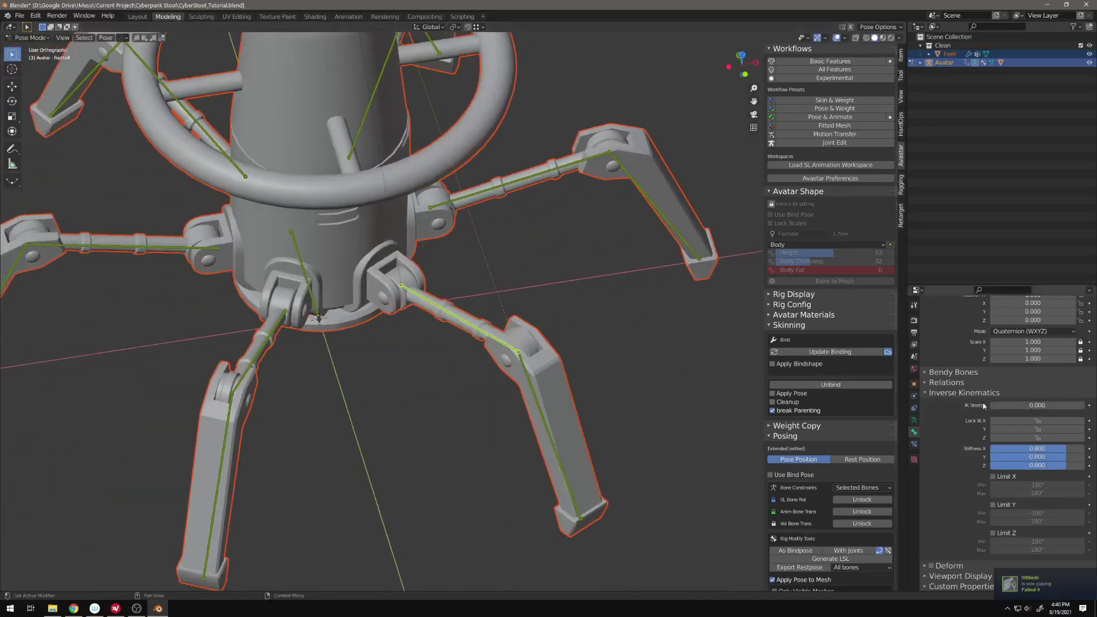
left_click(914, 444)
left_click(993, 378)
left_click(993, 377)
middle_click_drag(529, 341, 486, 346)
key("g")
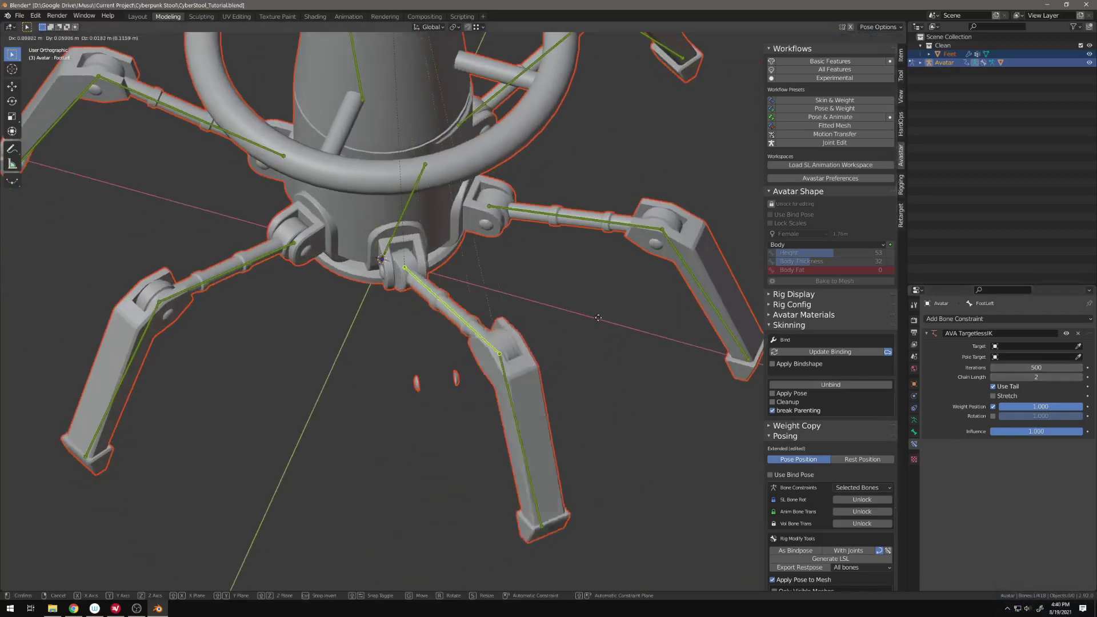
right_click(396, 273)
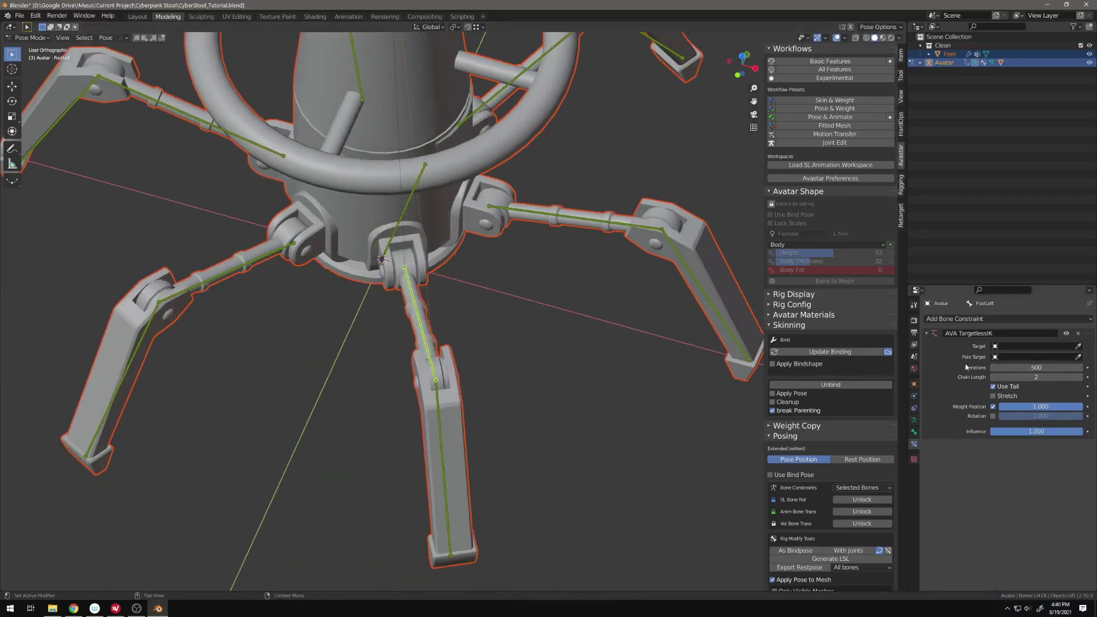
Enable only the Z-axis limit in the FootLeft bone's inverse kinematics settings.
left_click(913, 433)
scroll(1017, 462, "down", 3)
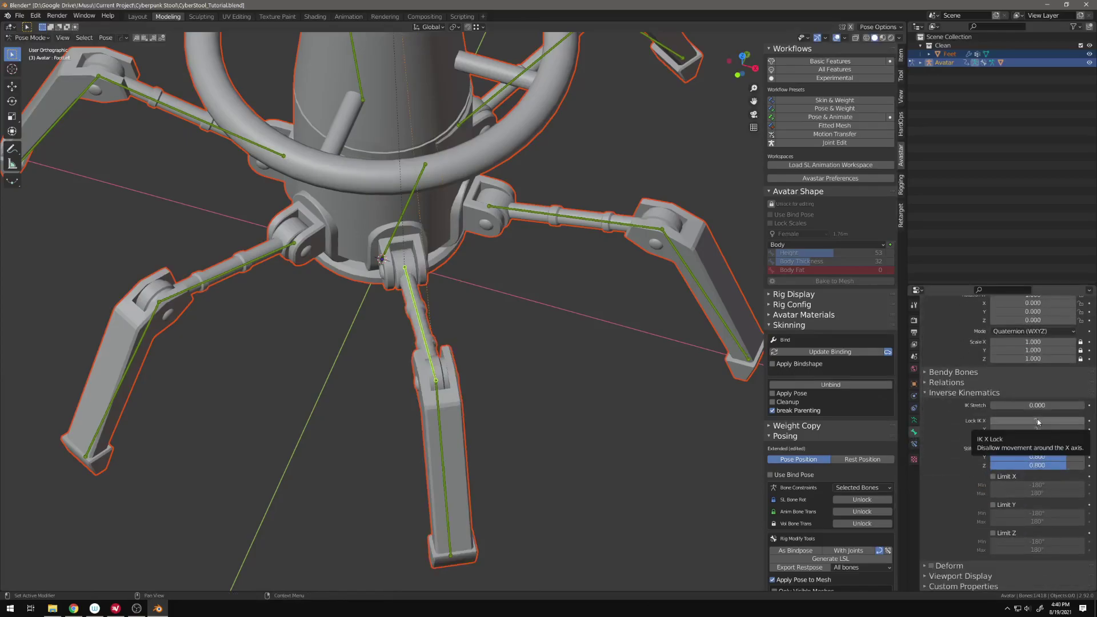
left_click(993, 480)
left_click(994, 480)
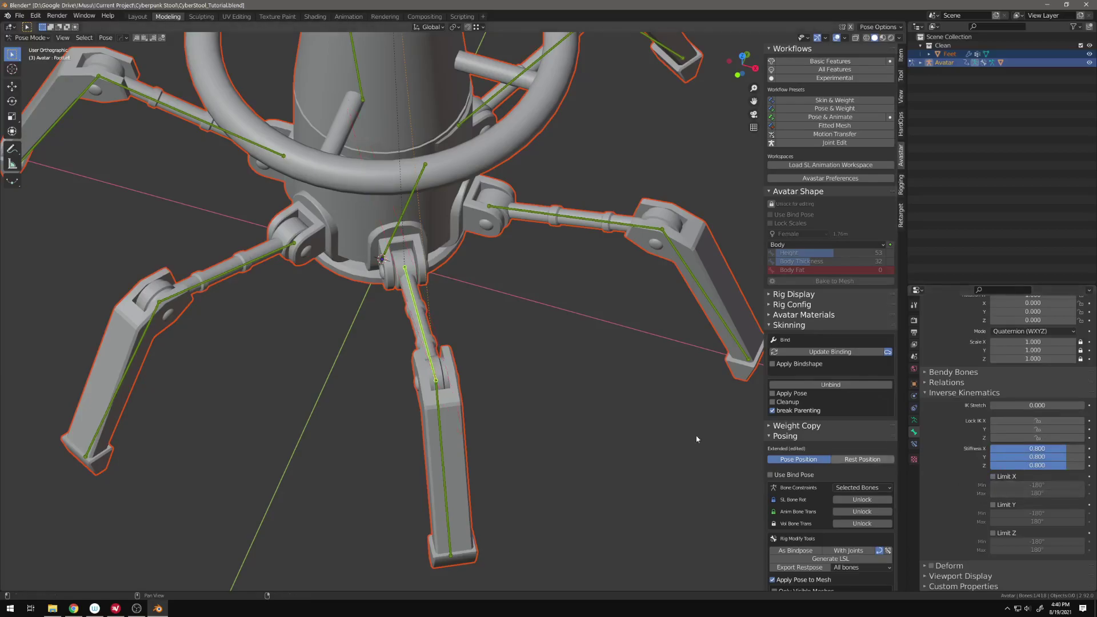
middle_click_drag(646, 424, 649, 298)
left_click(993, 505)
left_click(994, 505)
left_click(994, 533)
middle_click_drag(554, 370, 515, 357)
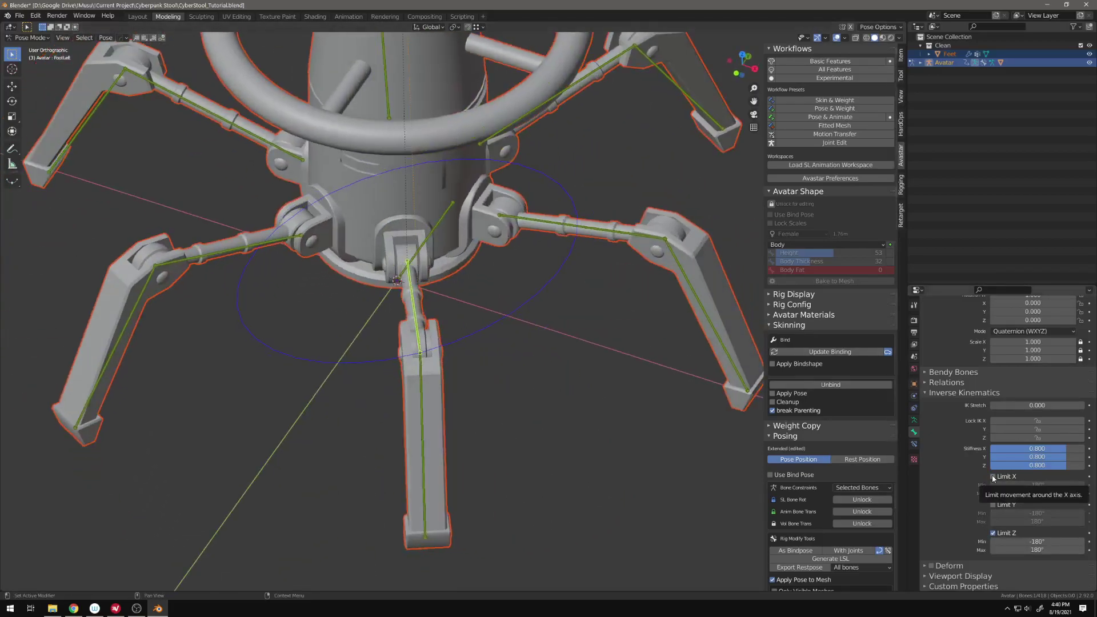
Set the FootLeft bone's IK Z limit to a minimum of -10° and a maximum of 10°.
left_click(1039, 539)
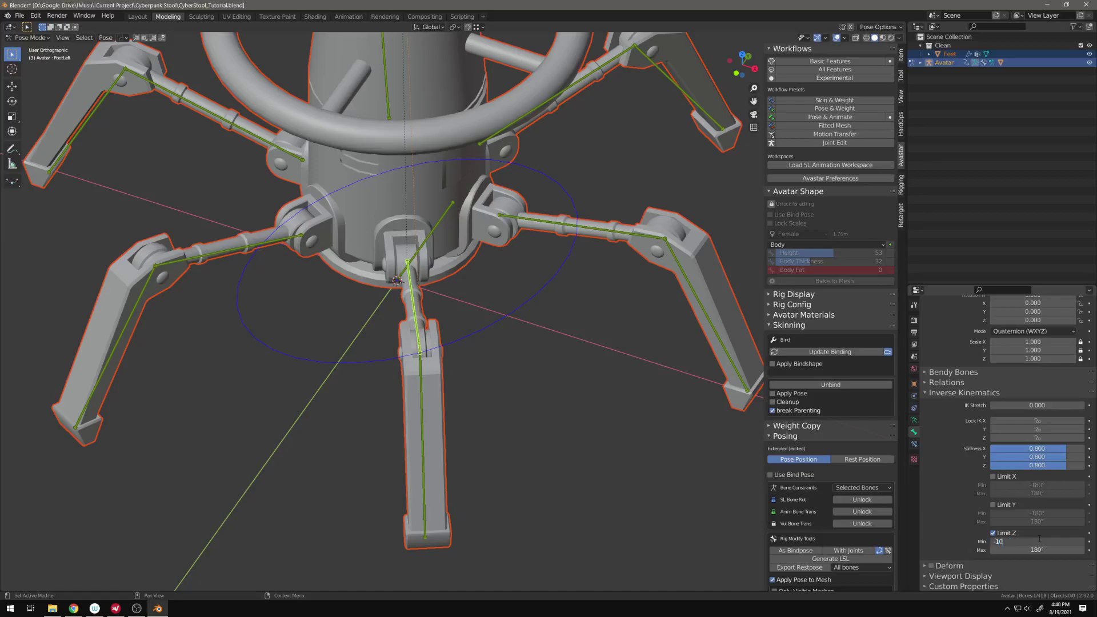
type("-10")
key("Return")
left_click(1054, 548)
type("10")
key("Return")
Try moving the ToeLeft bone and the adjacent leg's bones to test how the legs bend.
key("g")
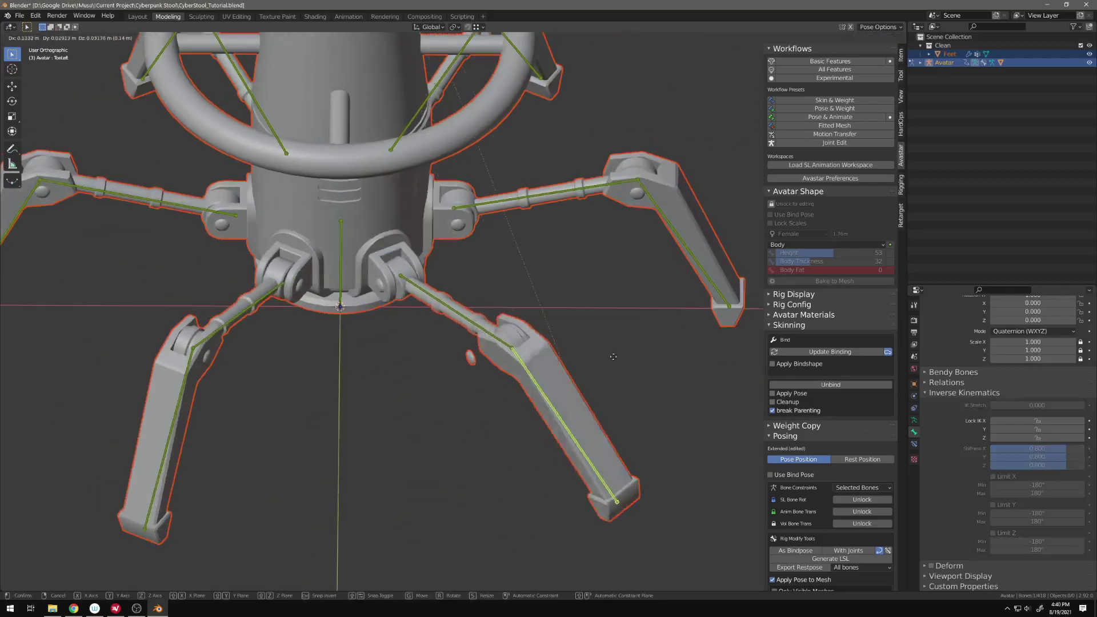
right_click(363, 408)
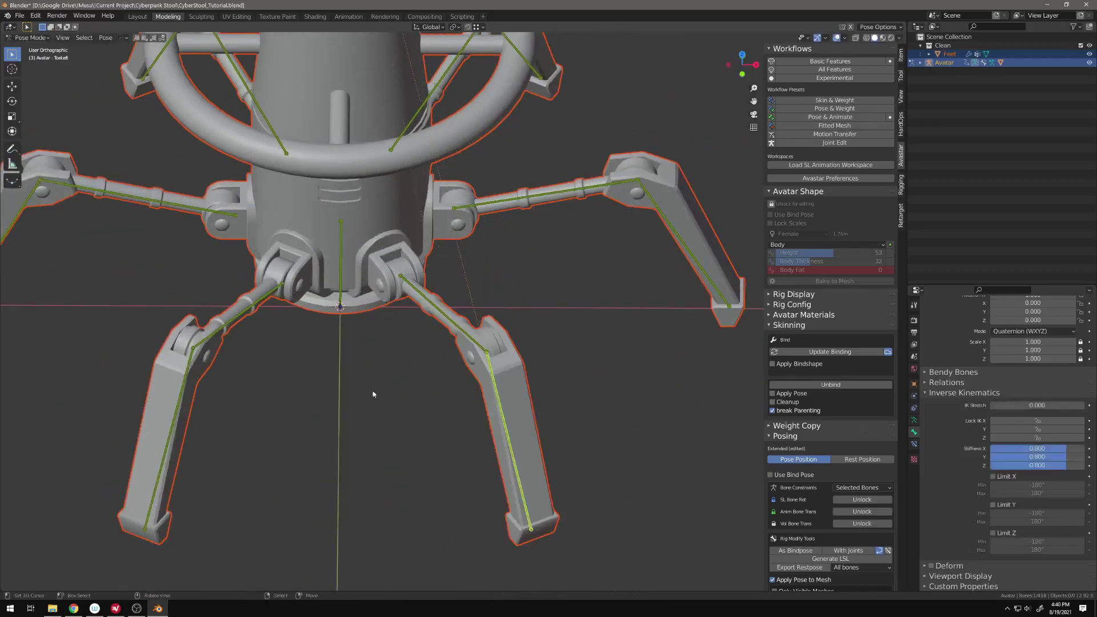
middle_click_drag(363, 407, 480, 404, "shift")
right_click(376, 330)
right_click(324, 385)
key("g")
right_click(422, 399)
key("g")
right_click(488, 419)
Limit the FootRight bone's IK rotation on the Z axis to between -10° and 10°.
right_click(415, 364)
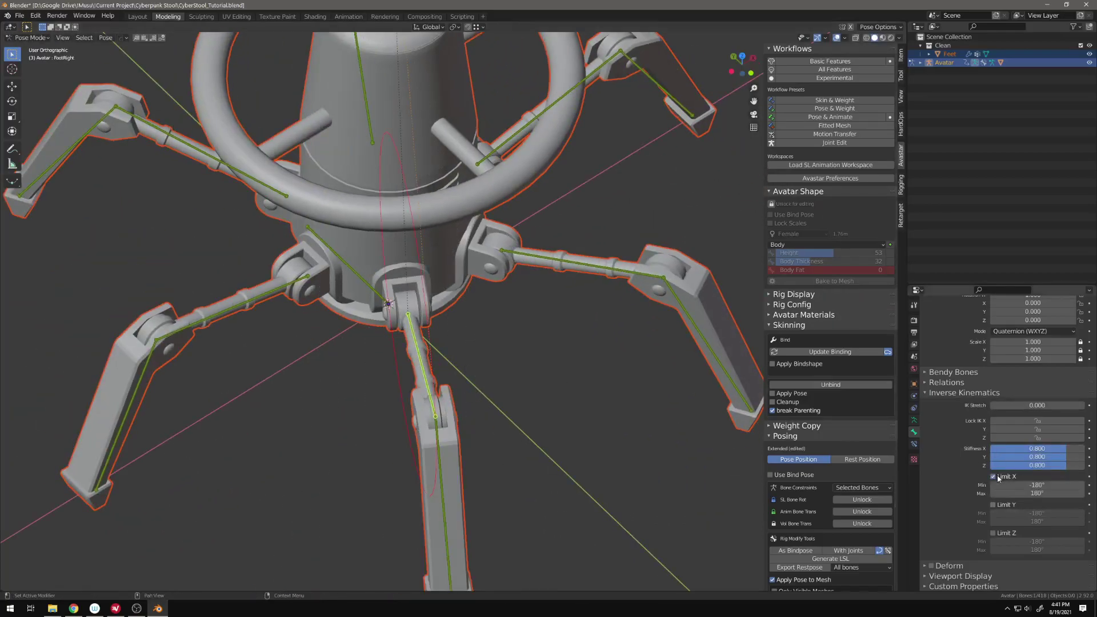
left_click(1006, 535)
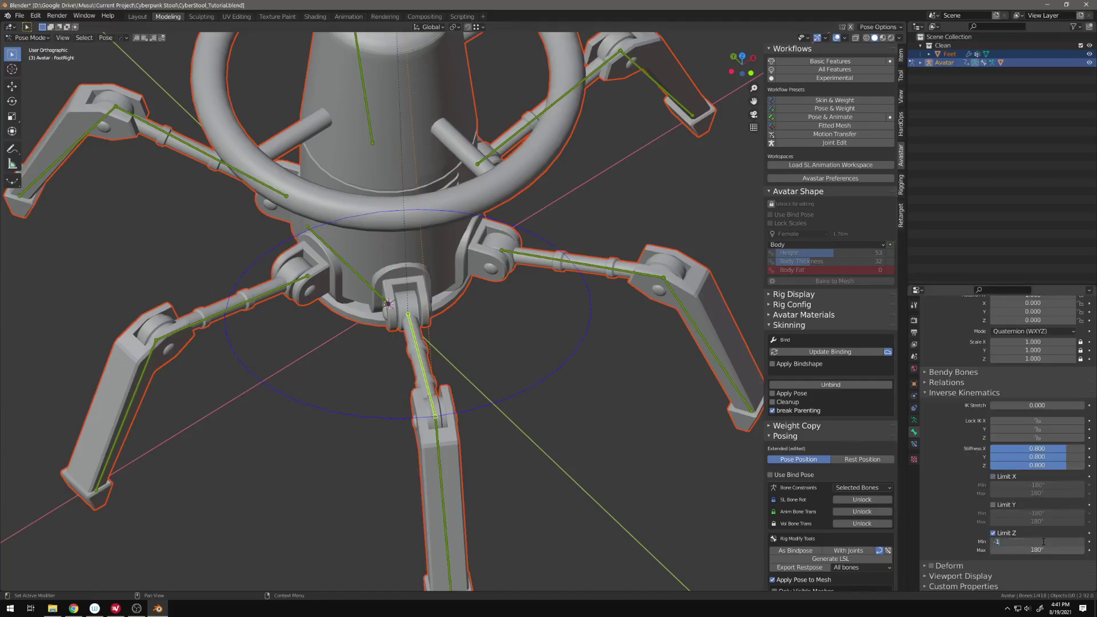
type("10")
key("Return")
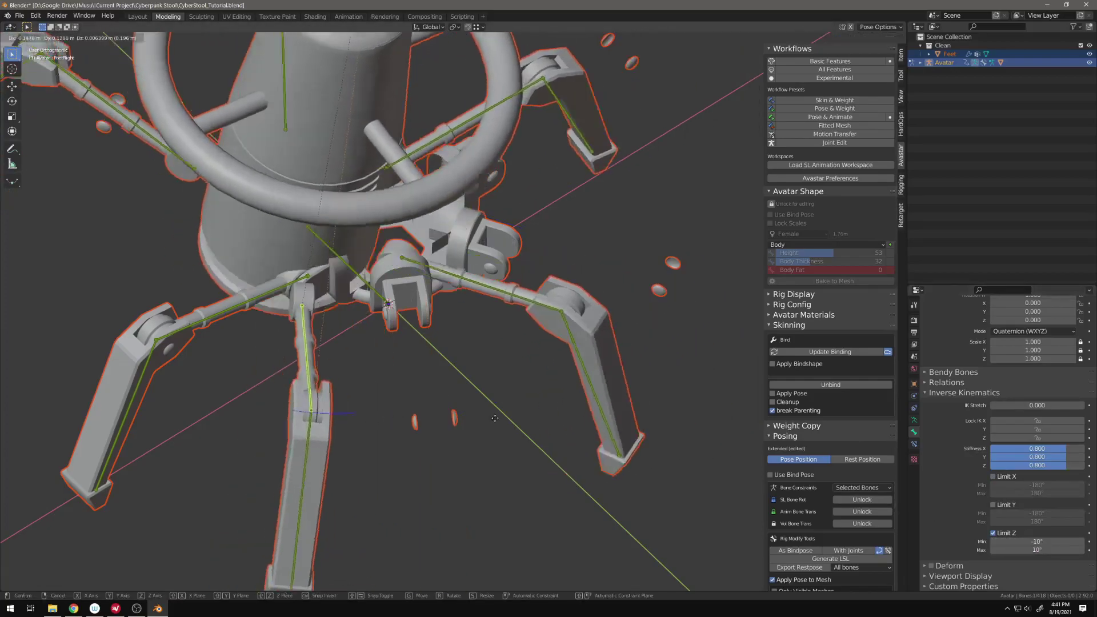
Try moving the ToeRight bone to test its leg's bend, and undo the pose change.
left_click(436, 453)
key("g")
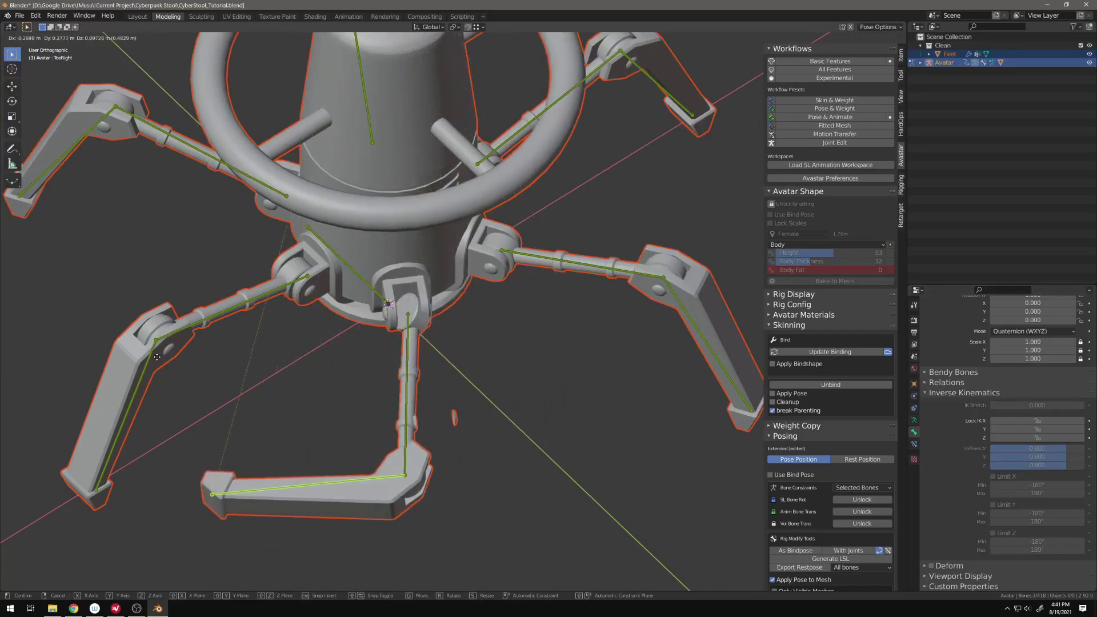
left_click(200, 353)
key("alt+a")
left_click(398, 453)
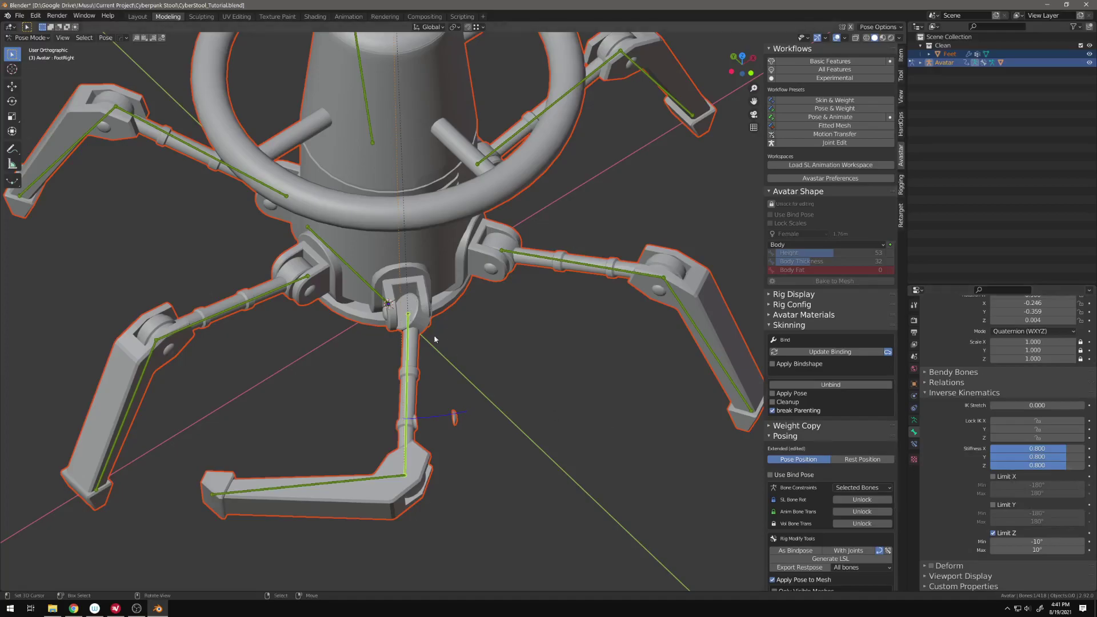
key("ctrl+z")
Lock the ToeRight bone's inverse kinematics on the X axis and test it by moving the bone.
left_click(1006, 478)
left_click(1006, 478)
left_click(1023, 421)
key("g")
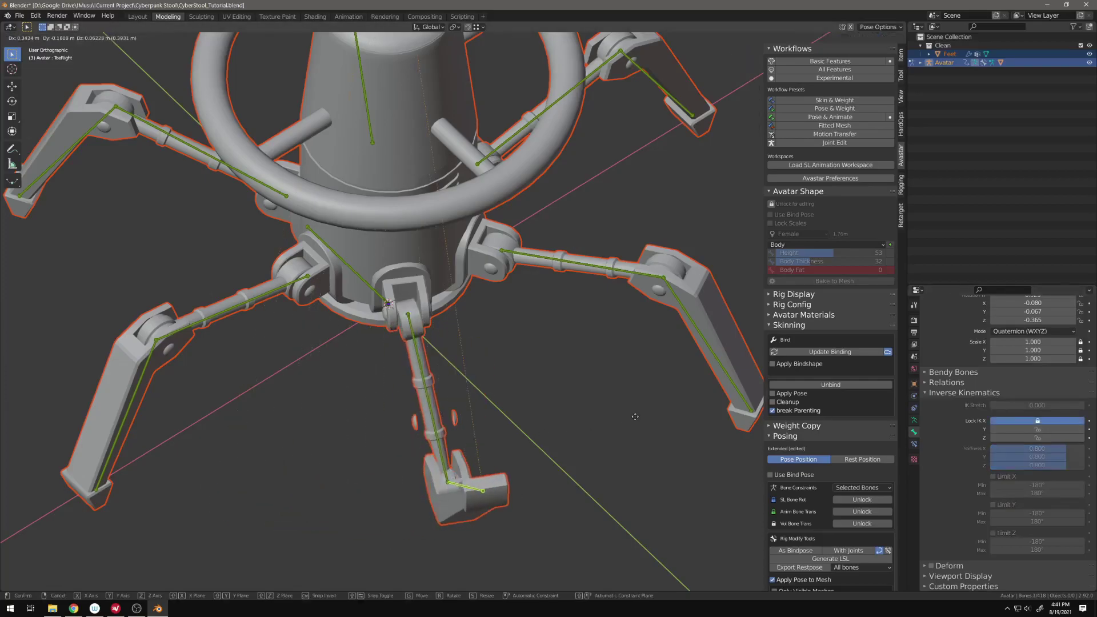
right_click(446, 344)
Clear the pose rotation of the ToeRight and FootRight bones.
key("alt+r")
right_click(410, 366)
key("alt+r")
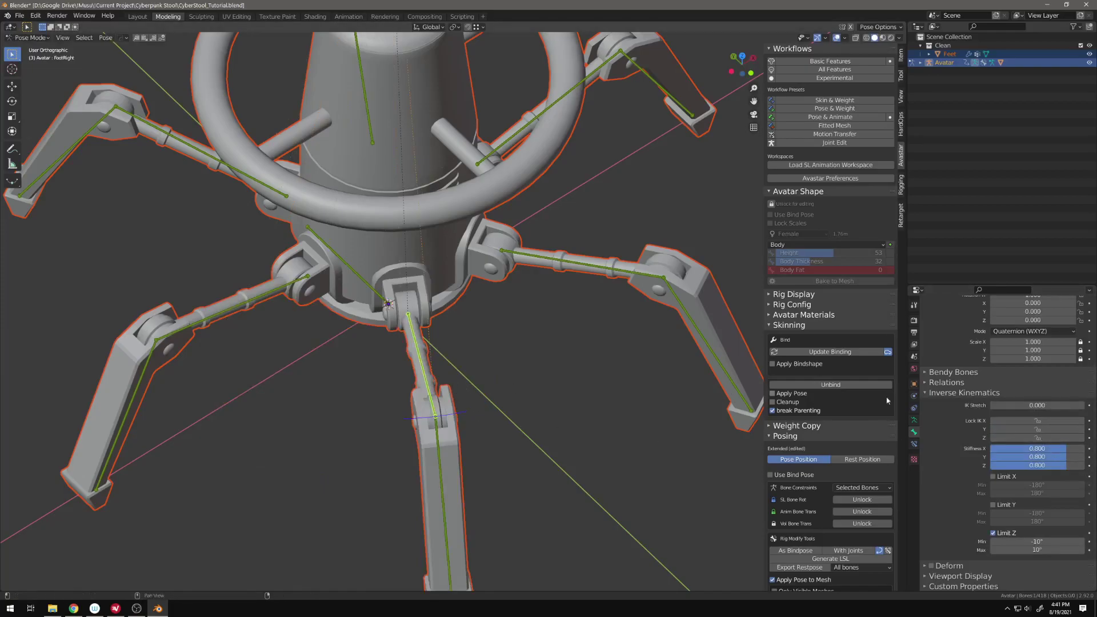
Try locking the FootRight bone's IK Y axis, testing it by moving the FootRight and ToeRight bones.
left_click(1042, 429)
key("g")
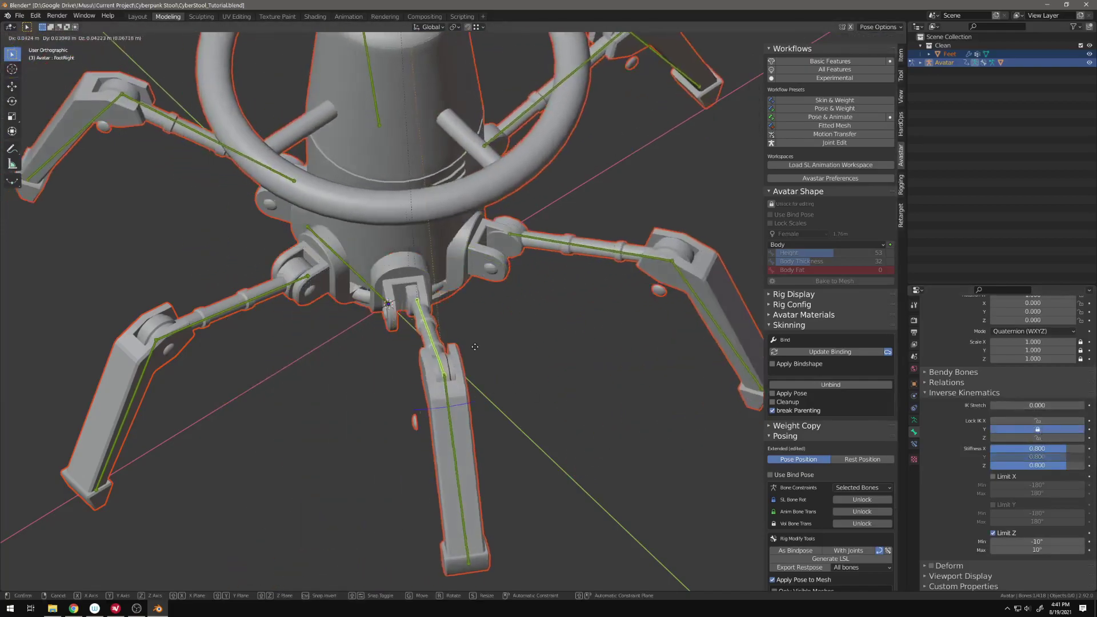
right_click(446, 397)
right_click(434, 450)
key("g")
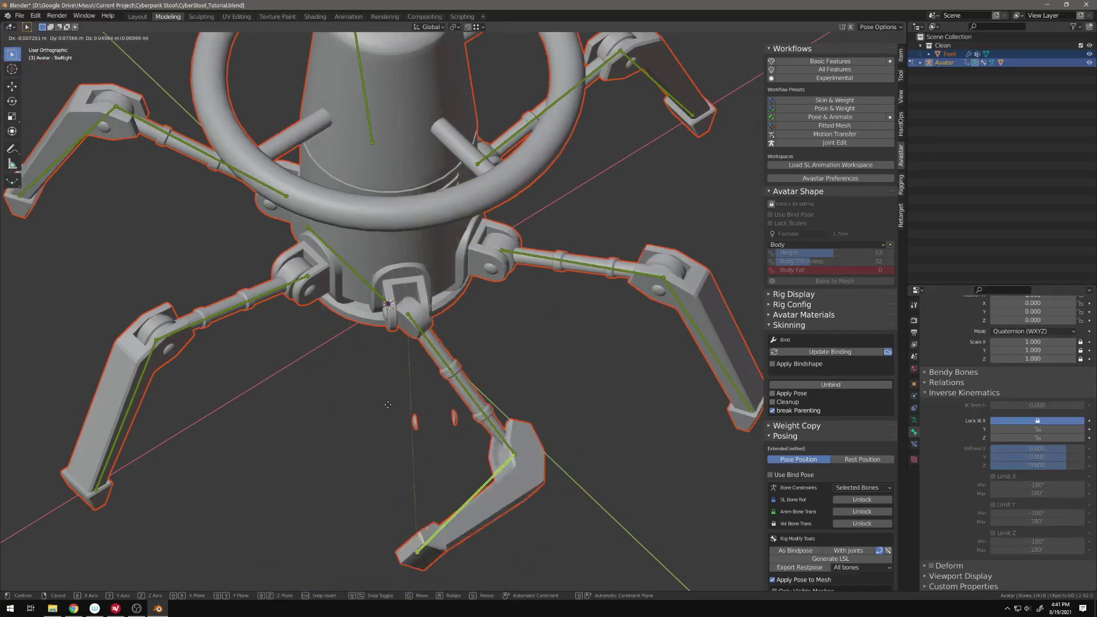
right_click(416, 252)
right_click(428, 405)
middle_click_drag(496, 458, 570, 425)
key("g")
key("z")
right_click(568, 422)
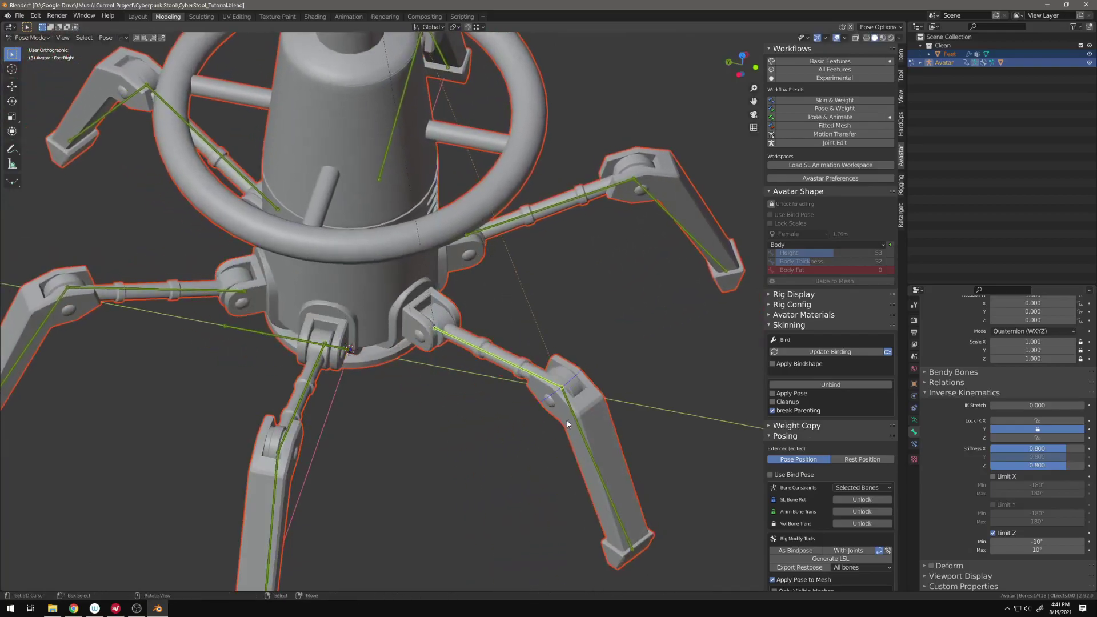
Set the FootRight bone's AVA TargetlessIK chain length to 2.
scroll(520, 441, "down", 3)
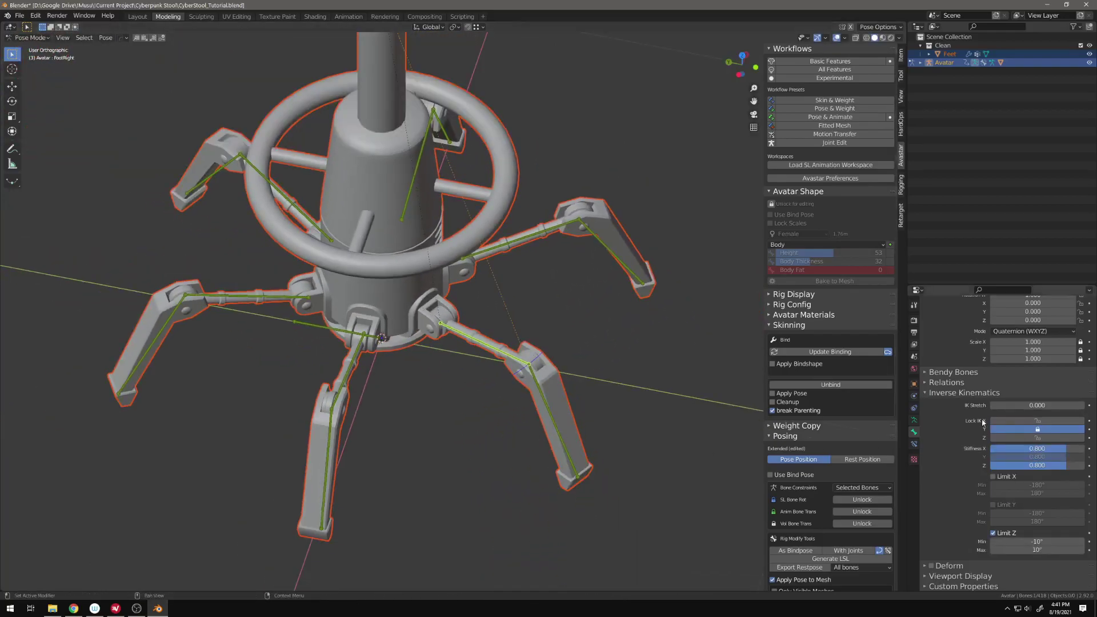
left_click(915, 444)
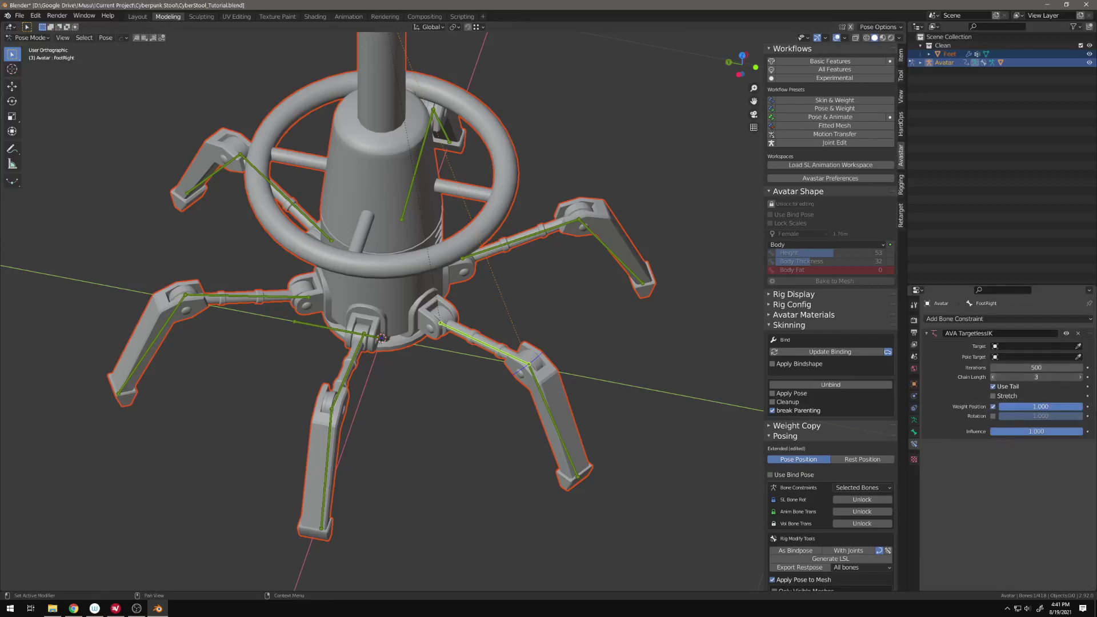
left_click(992, 378)
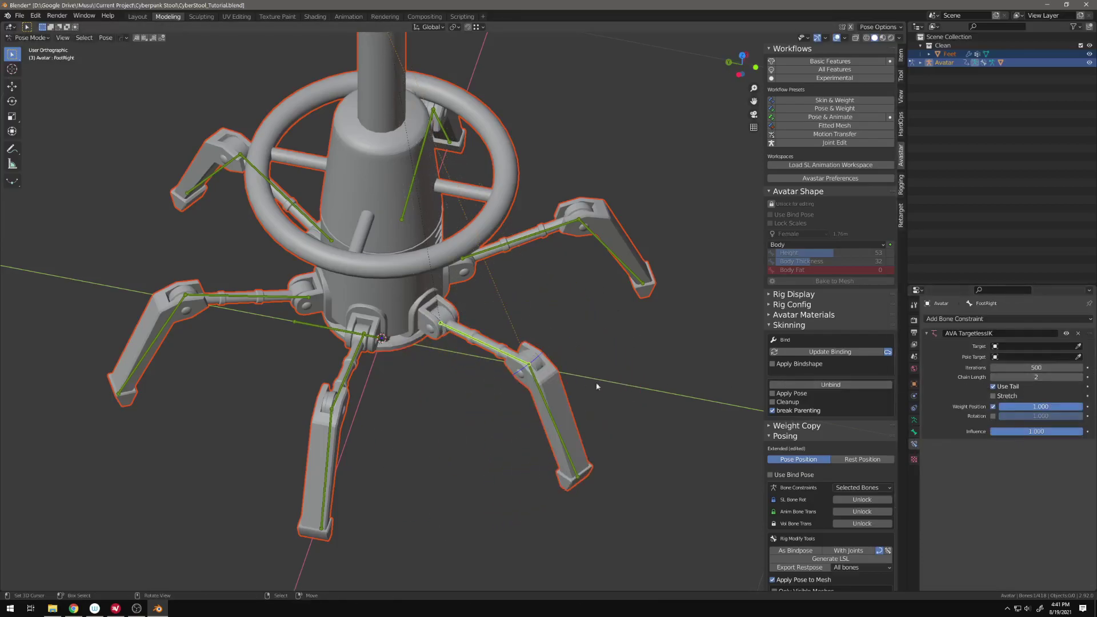
Unlock the FootRight bone's inverse kinematics on the Y axis and test it by moving the bone.
left_click(914, 421)
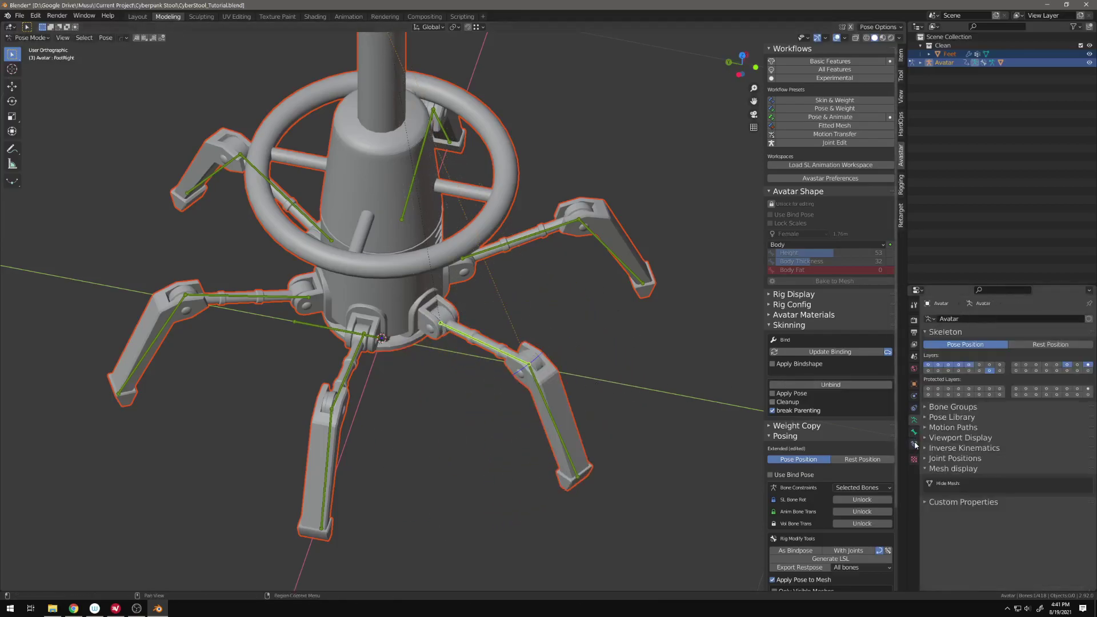
left_click(914, 445)
left_click(914, 432)
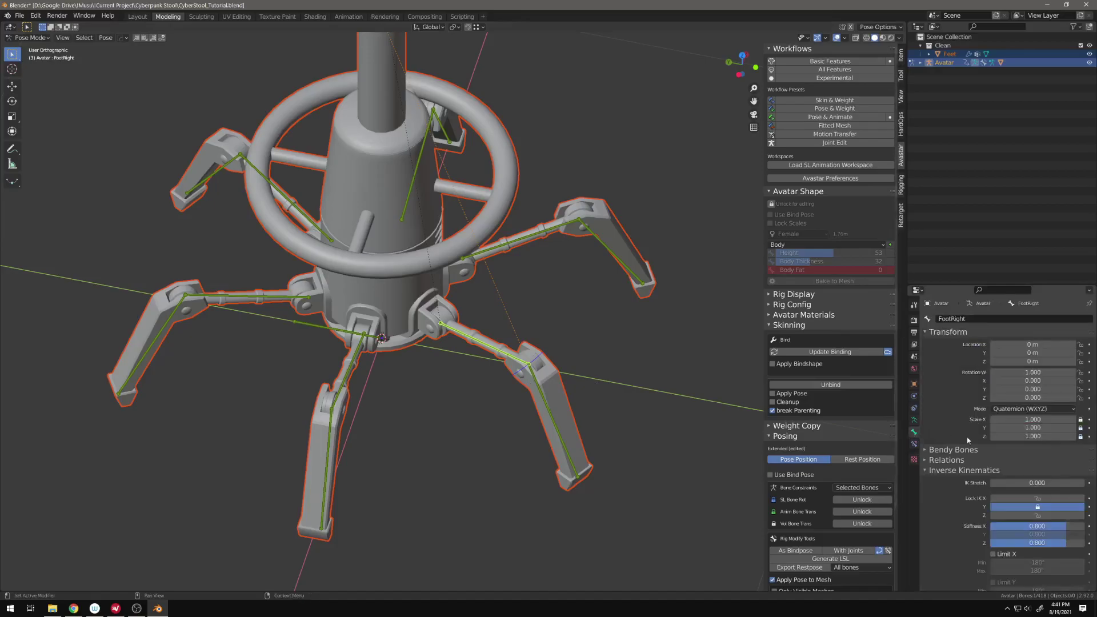
left_click(1048, 507)
key("g")
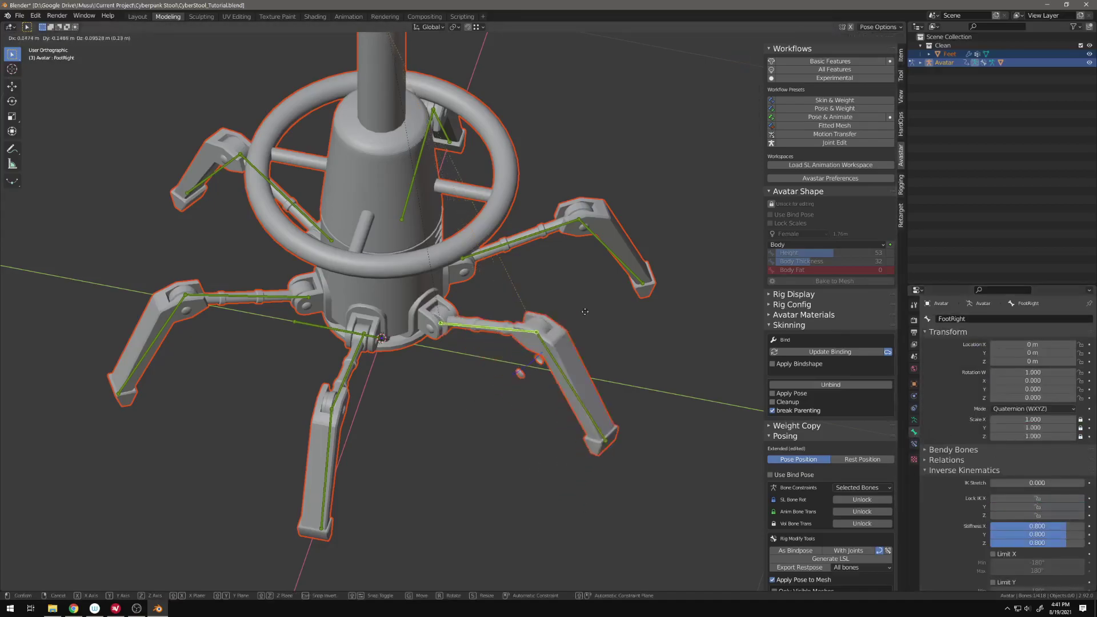
left_click(563, 366)
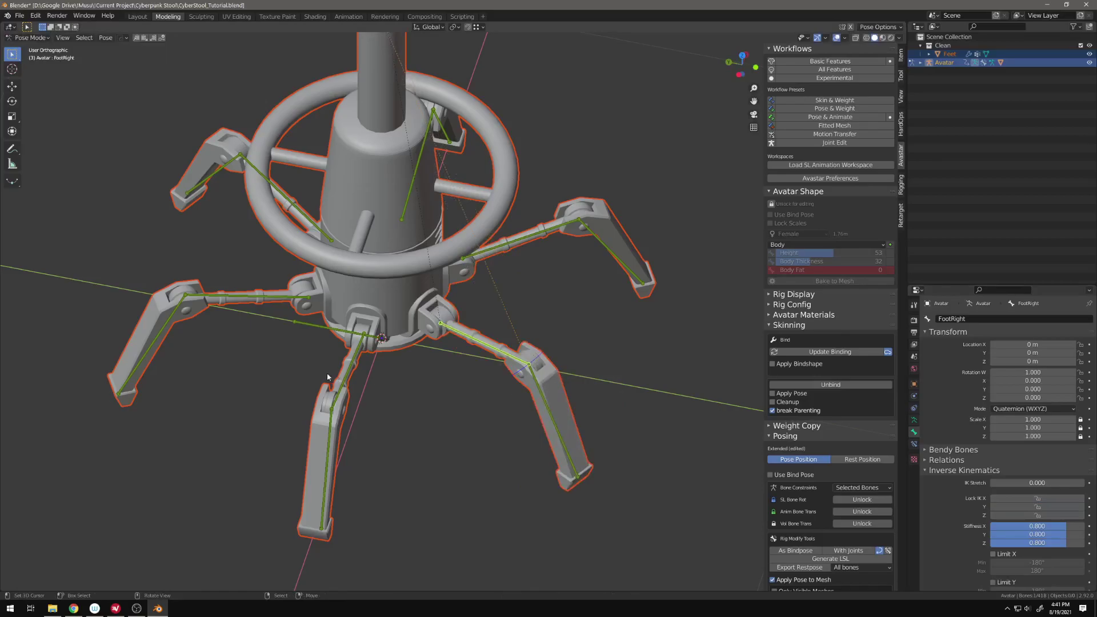
Inspect the leg bones around the stool, comparing the inverse kinematics settings of FootRight, KneeLeft and ShoulderLeft.
left_click(348, 372)
middle_click_drag(348, 373, 543, 349)
right_click(403, 456)
right_click(589, 373)
right_click(549, 337)
right_click(505, 385)
left_click(515, 400)
right_click(273, 393)
right_click(324, 341)
middle_click_drag(402, 335, 420, 368, "shift")
left_click(496, 382)
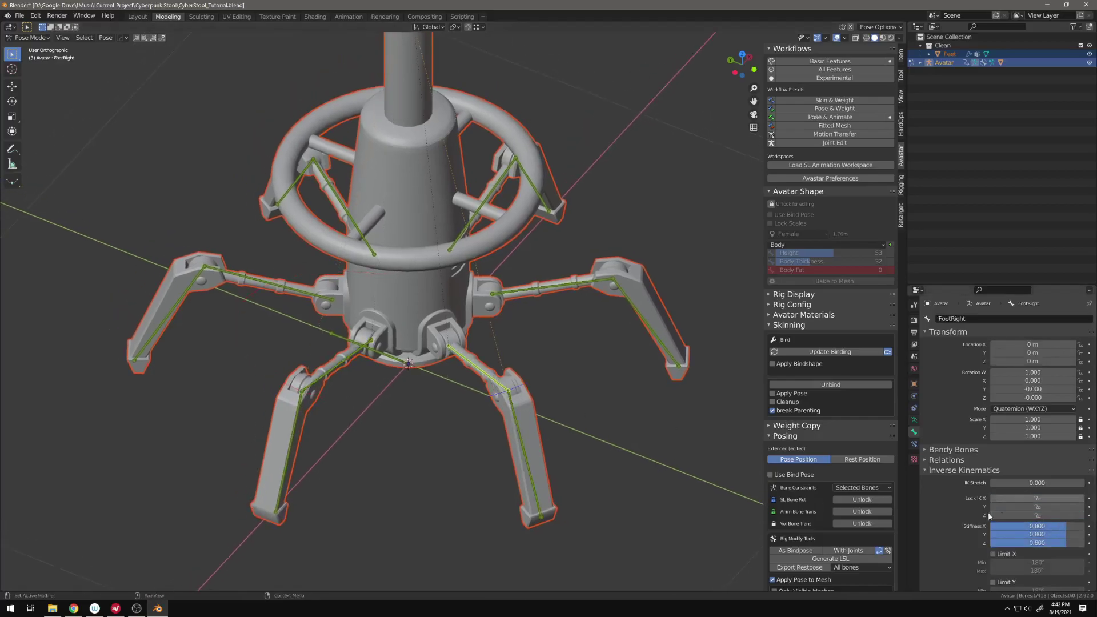
left_click(484, 200)
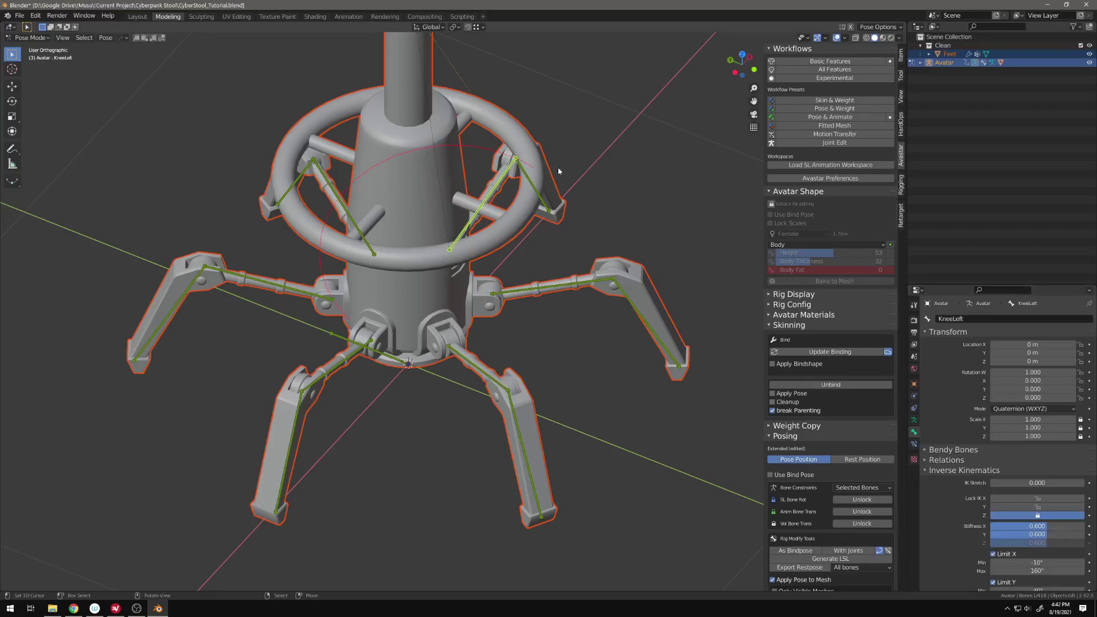
left_click(323, 182)
middle_click_drag(260, 238, 725, 355)
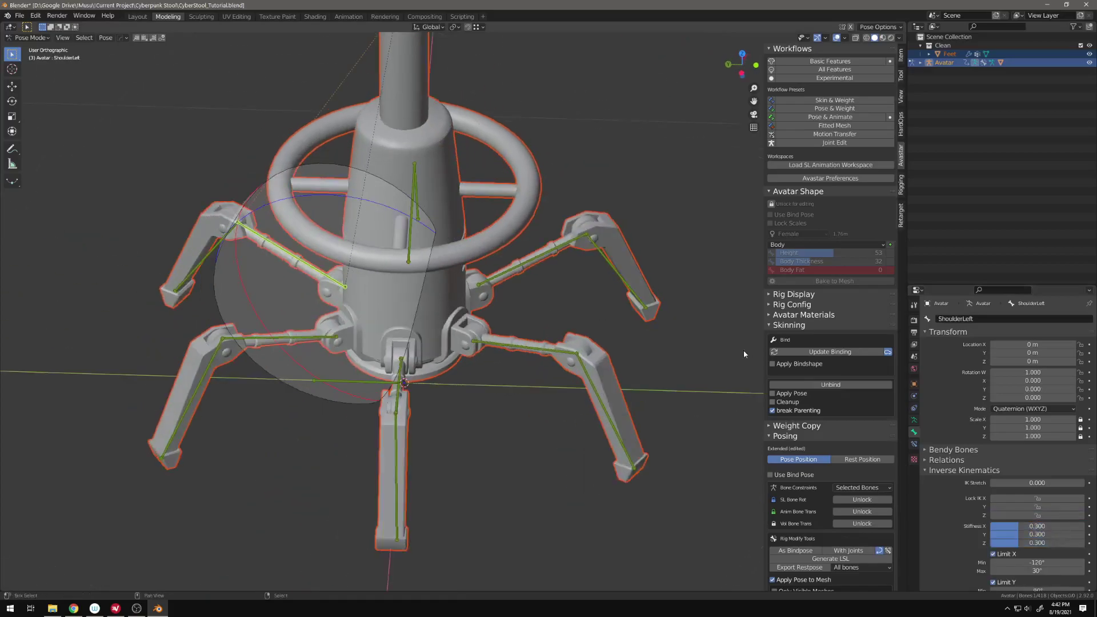
Examine the ShoulderLeft bone's TargetlessIK constraint and inverse kinematics limits, and test how the bone moves.
middle_click_drag(424, 337, 547, 328, "shift")
left_click(913, 445)
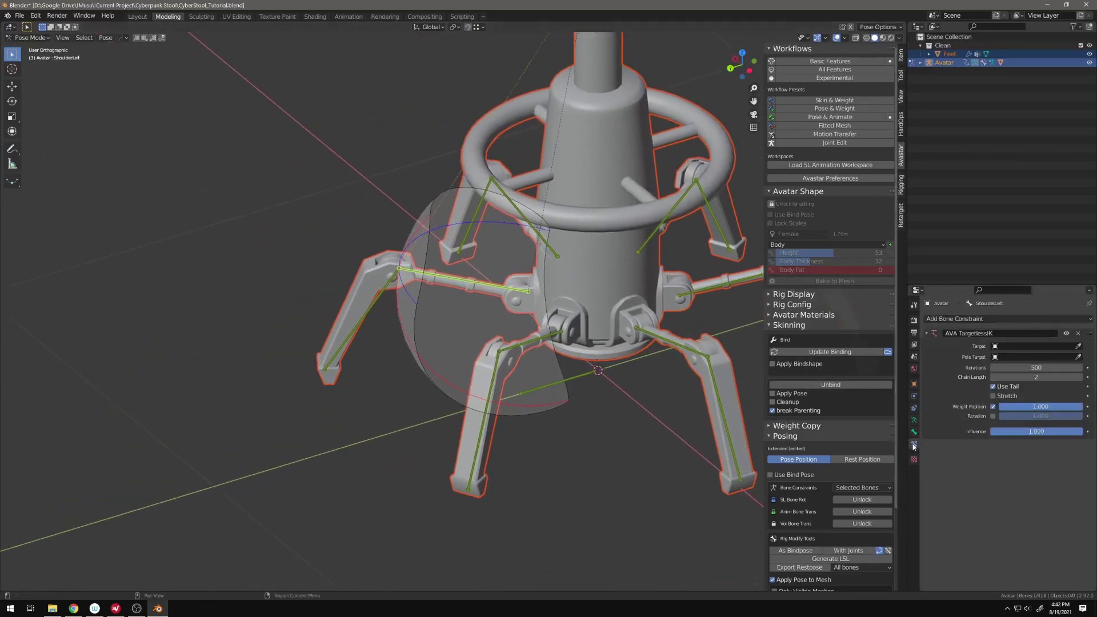
left_click(916, 434)
scroll(978, 502, "down", 3)
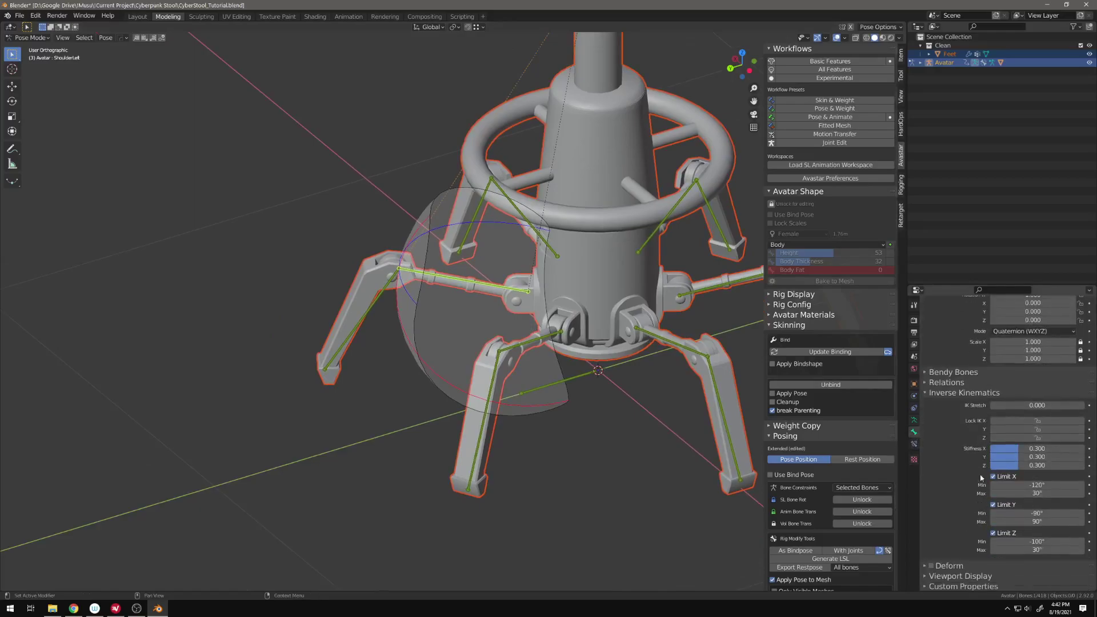
key("g")
right_click(393, 269)
middle_click_drag(411, 280, 684, 387)
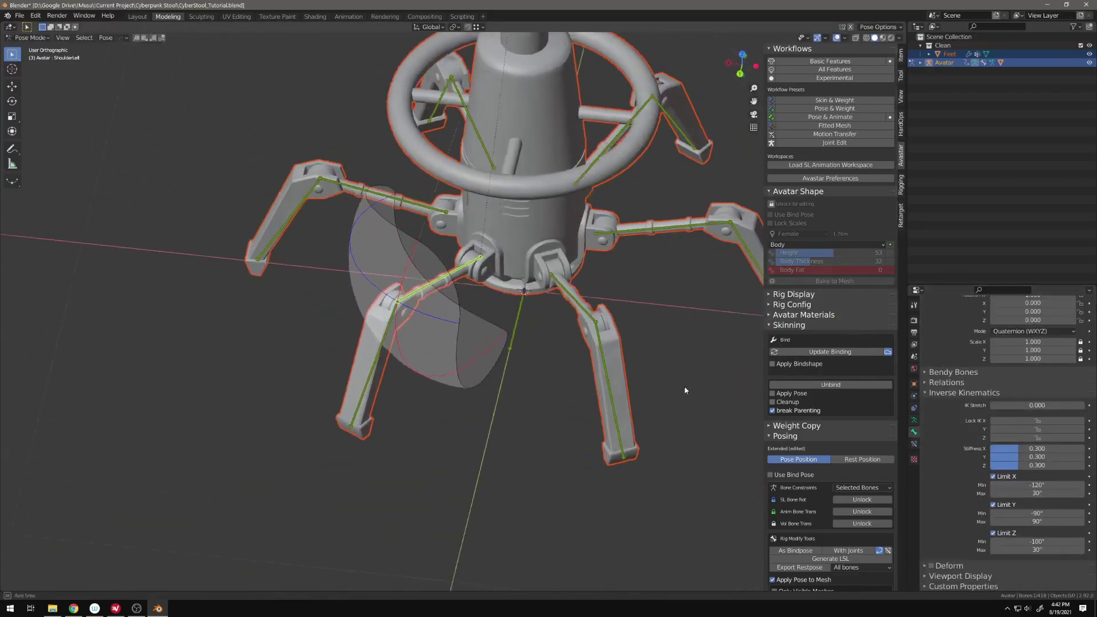
Turn off the ShoulderLeft bone's X, Y and Z inverse kinematics limits and test the bone by moving it.
left_click(993, 476)
left_click(993, 505)
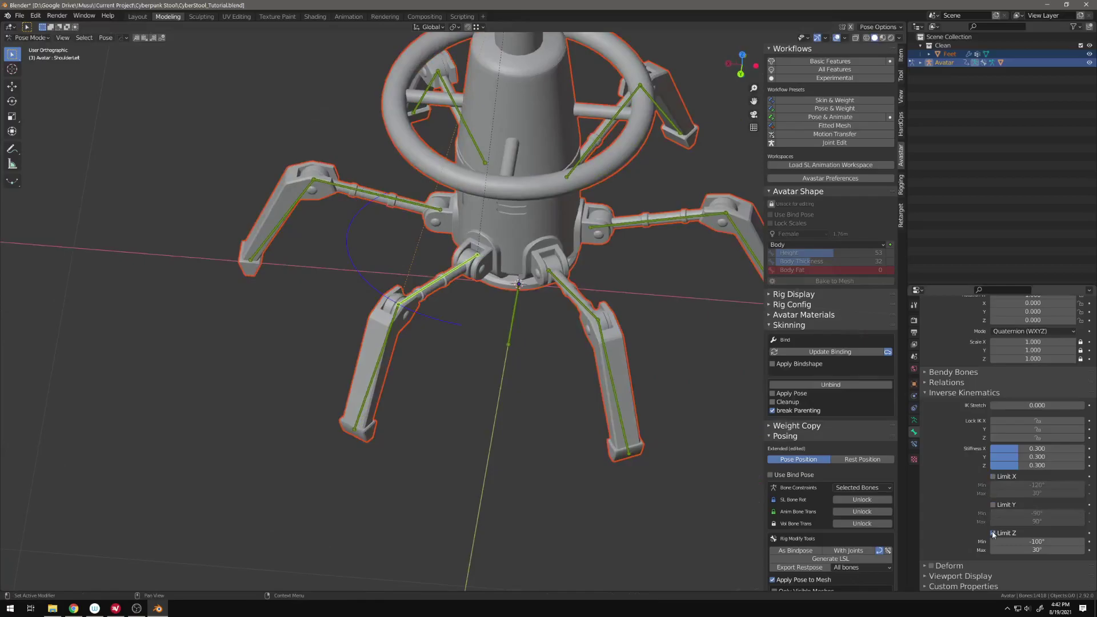
left_click(993, 533)
key("g")
right_click(432, 381)
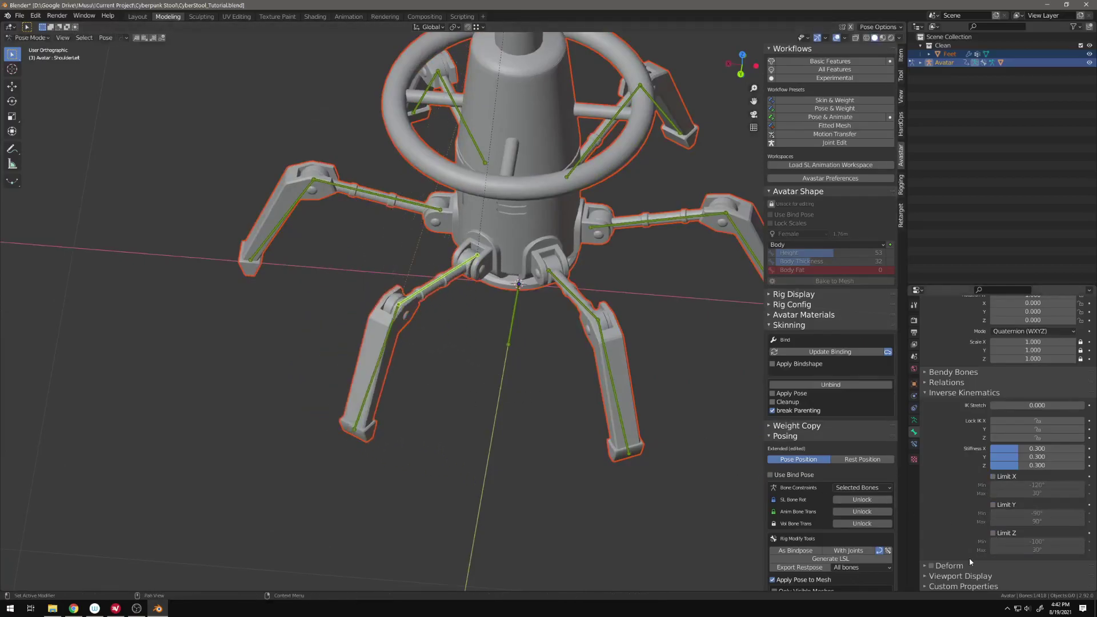
middle_click_drag(598, 448, 649, 460)
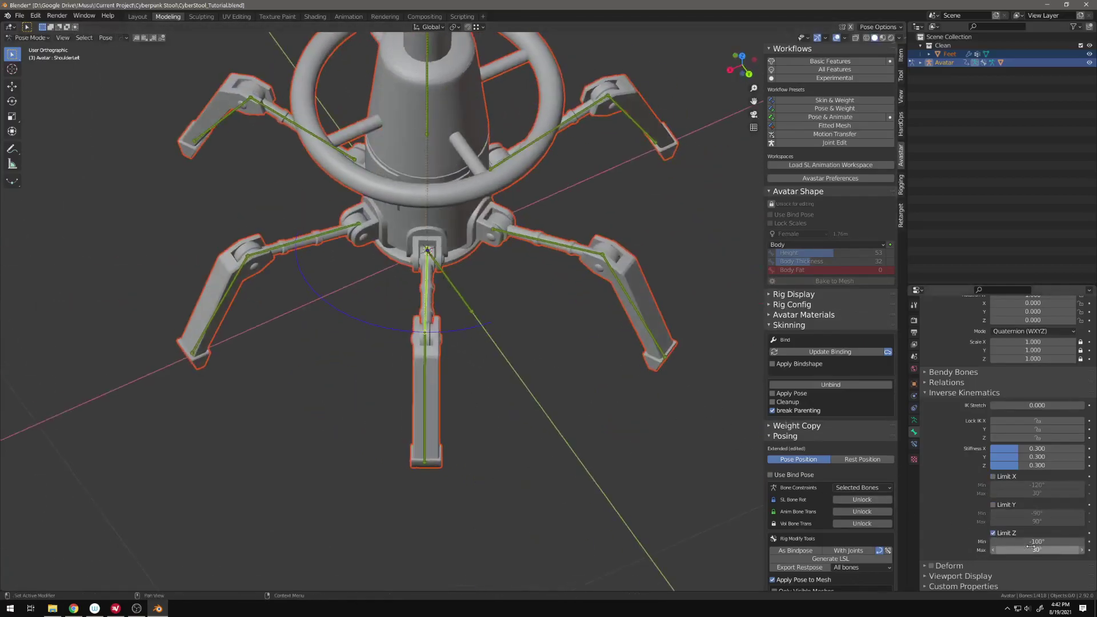
Enable the ShoulderLeft bone's inverse kinematics limit on Z, with a minimum of -10° and a maximum of 10°.
left_click(994, 534)
left_click(1038, 536)
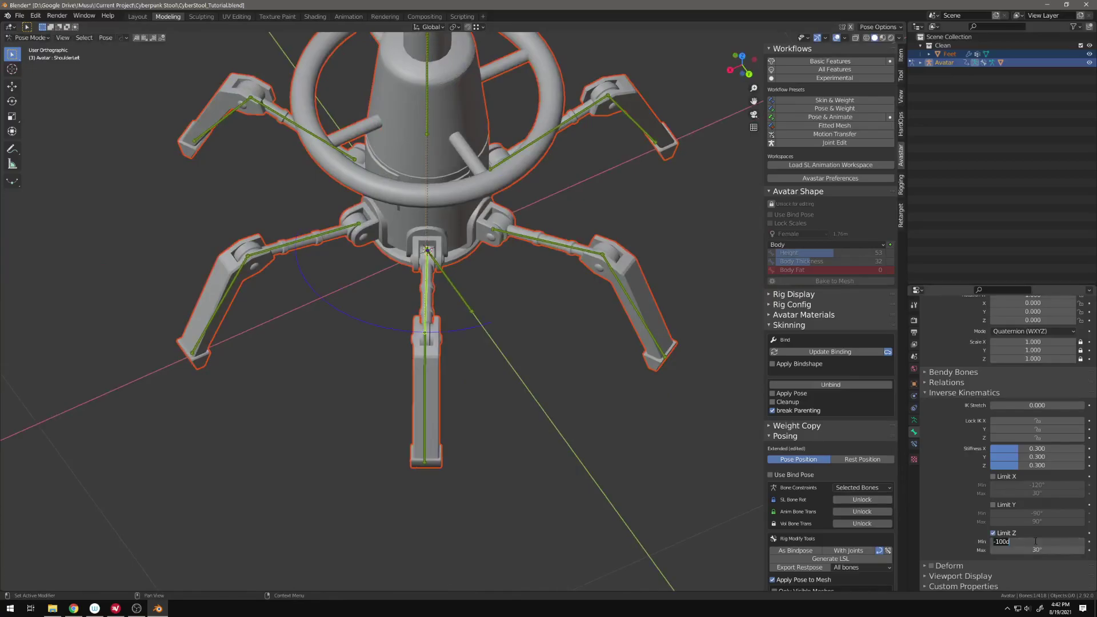
type("0")
key("Return")
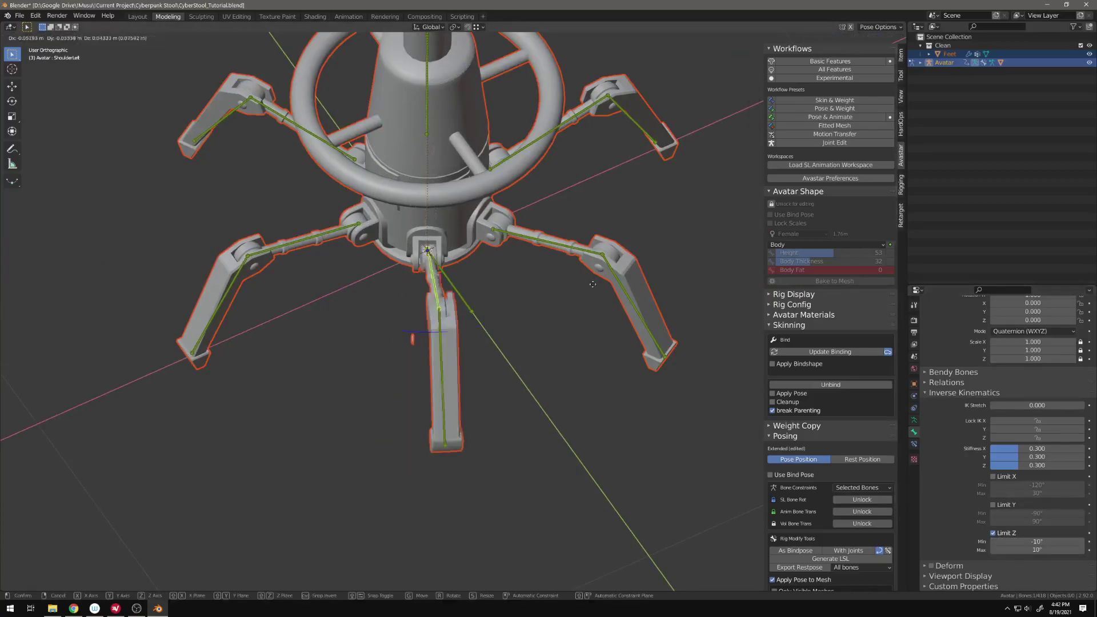
Toggle the ShoulderLeft bone's X and Y inverse kinematics limits to compare them, leaving Limit X off and Limit Y on.
left_click(1002, 506)
left_click(1002, 506)
middle_click_drag(666, 465, 746, 449)
left_click(1009, 477)
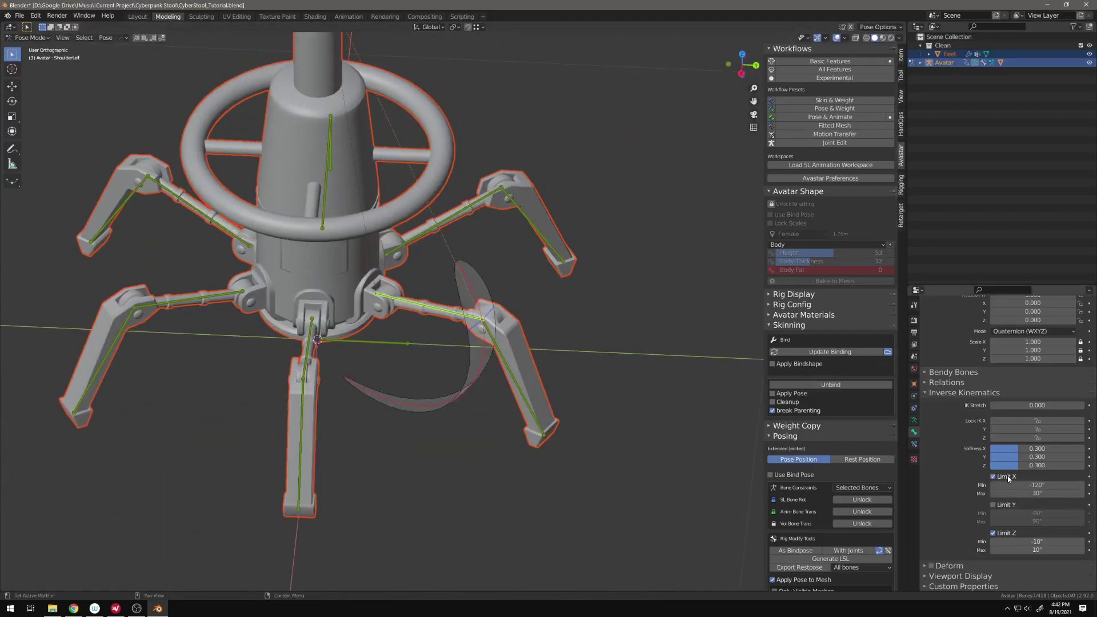
left_click(993, 476)
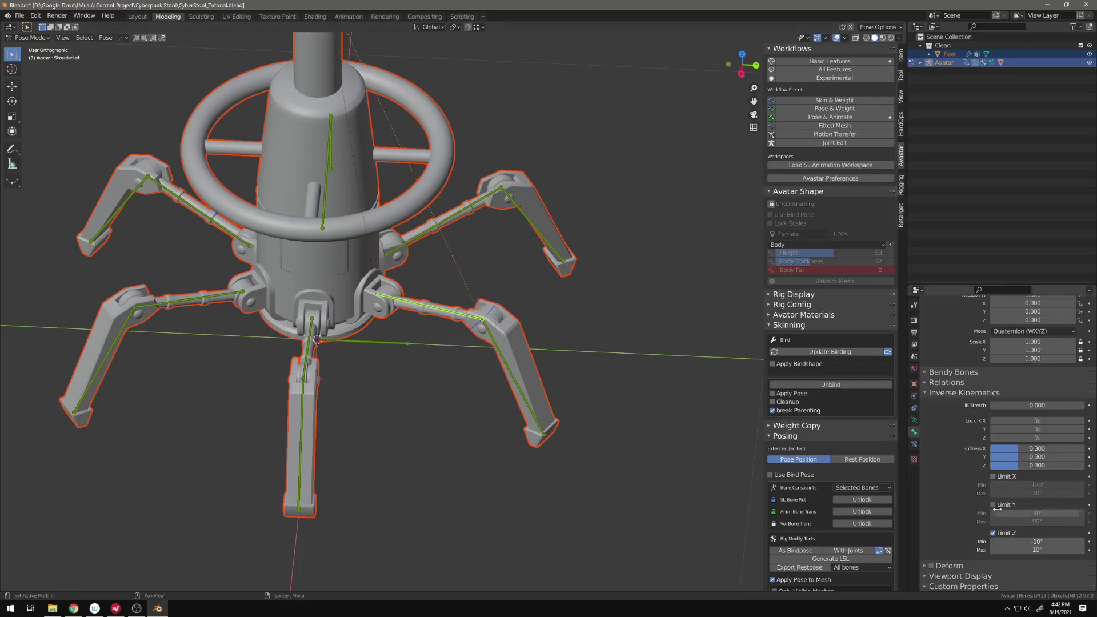
left_click(993, 505)
middle_click_drag(515, 343, 591, 358)
Open the recent file CyberStool_Rig_Animation_Ready.blend.
left_click(20, 15)
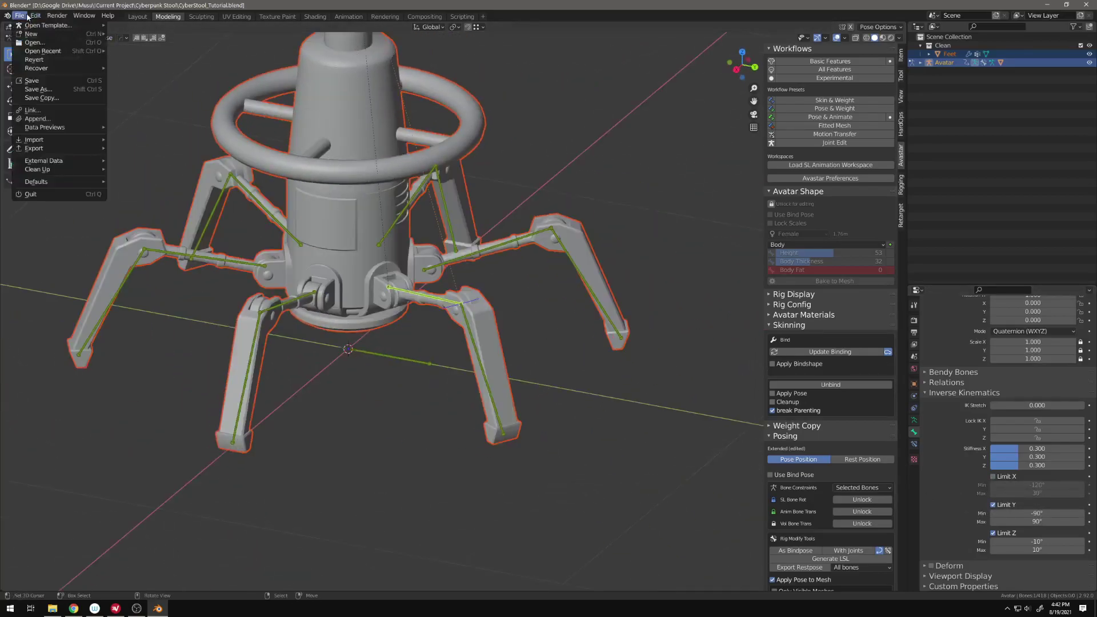
mouse_move(45, 55)
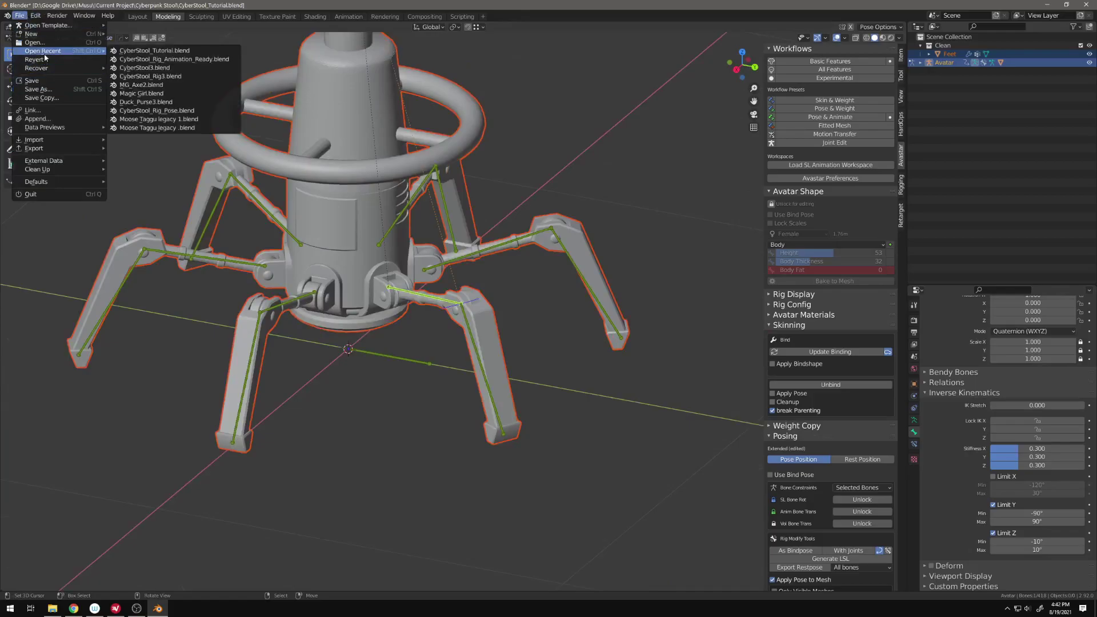
left_click(181, 59)
left_click(566, 320)
Test the finished rig's front leg by moving its bones, including ElbowRight, and cancel each move.
left_click(579, 291)
middle_click_drag(578, 291, 517, 349)
key("g")
right_click(580, 347)
key("g")
right_click(509, 350)
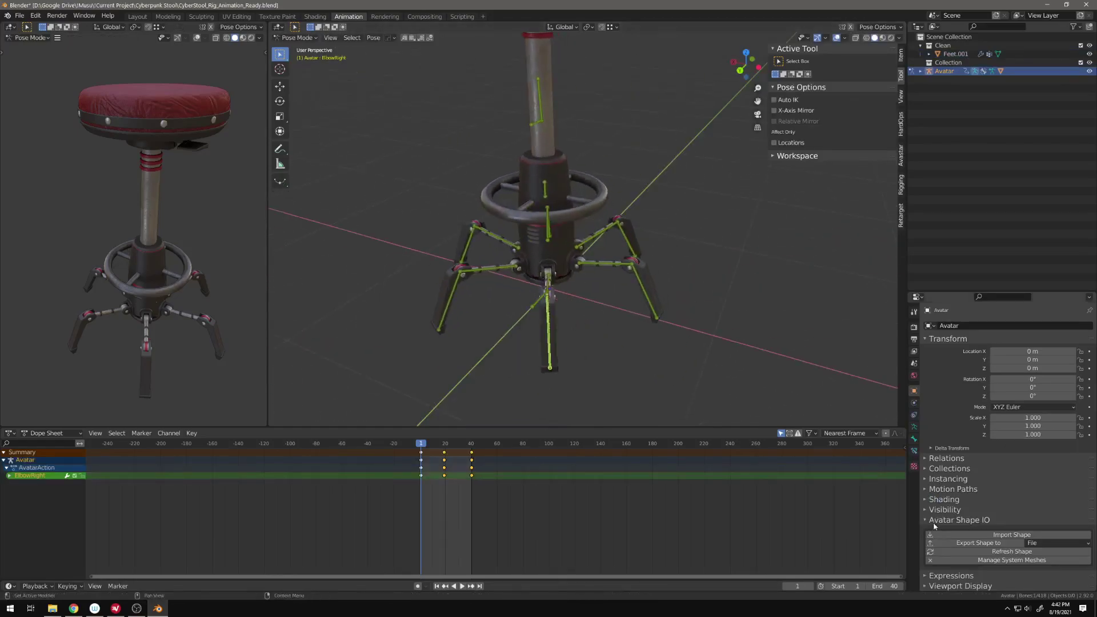
Show the bone properties and compare the inverse kinematics settings of the ShoulderRight, ToeRight and ElbowRight bones.
left_click(914, 439)
scroll(1049, 456, "down", 6)
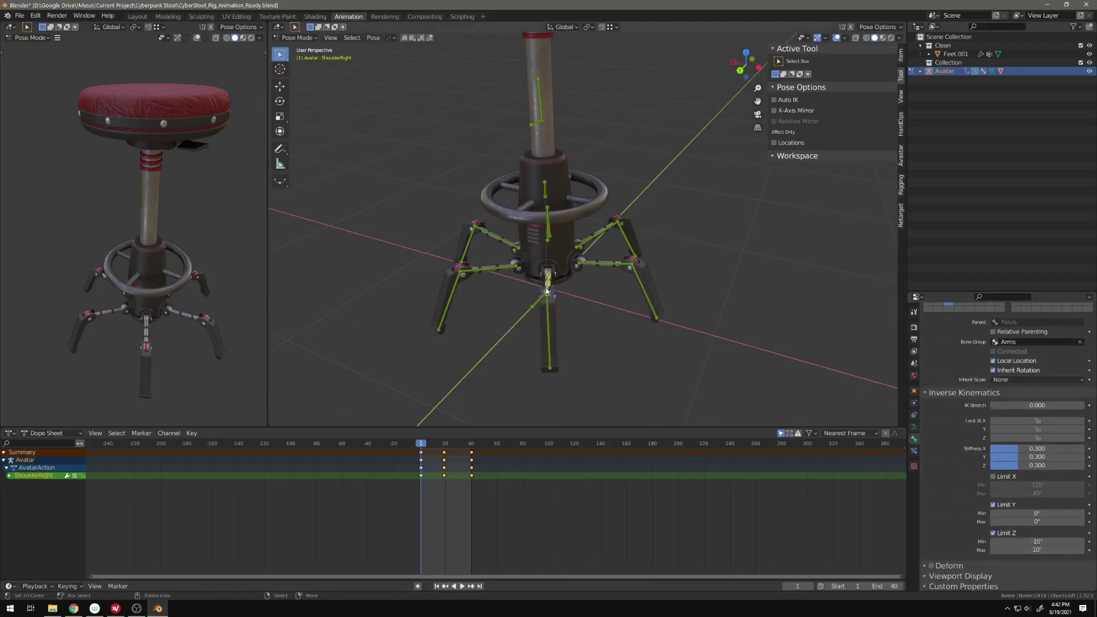
left_click(632, 250)
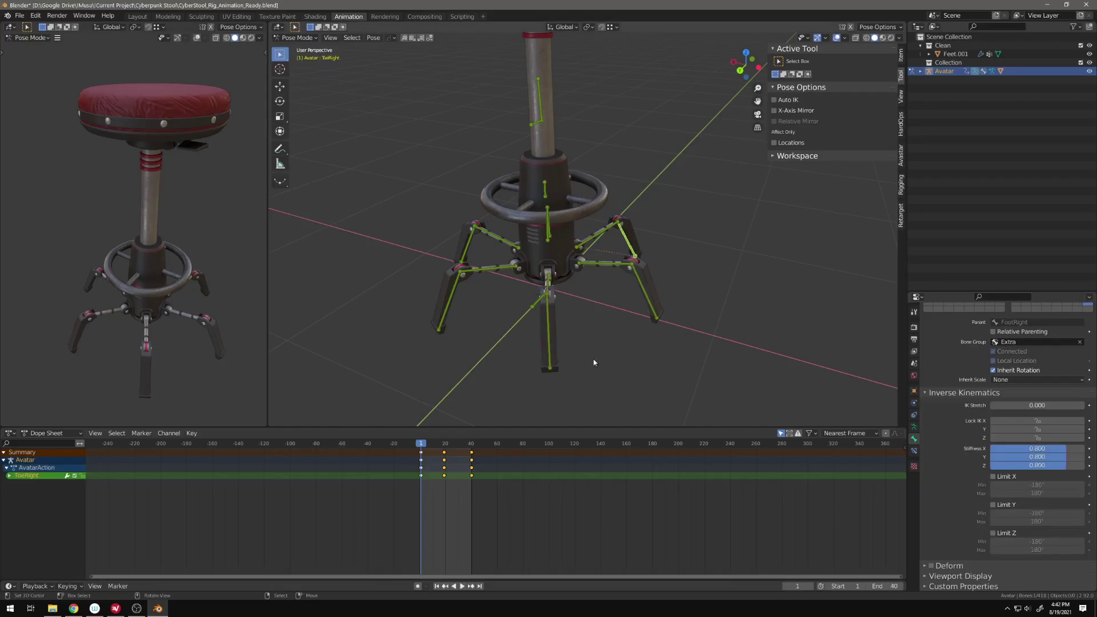
left_click(445, 296)
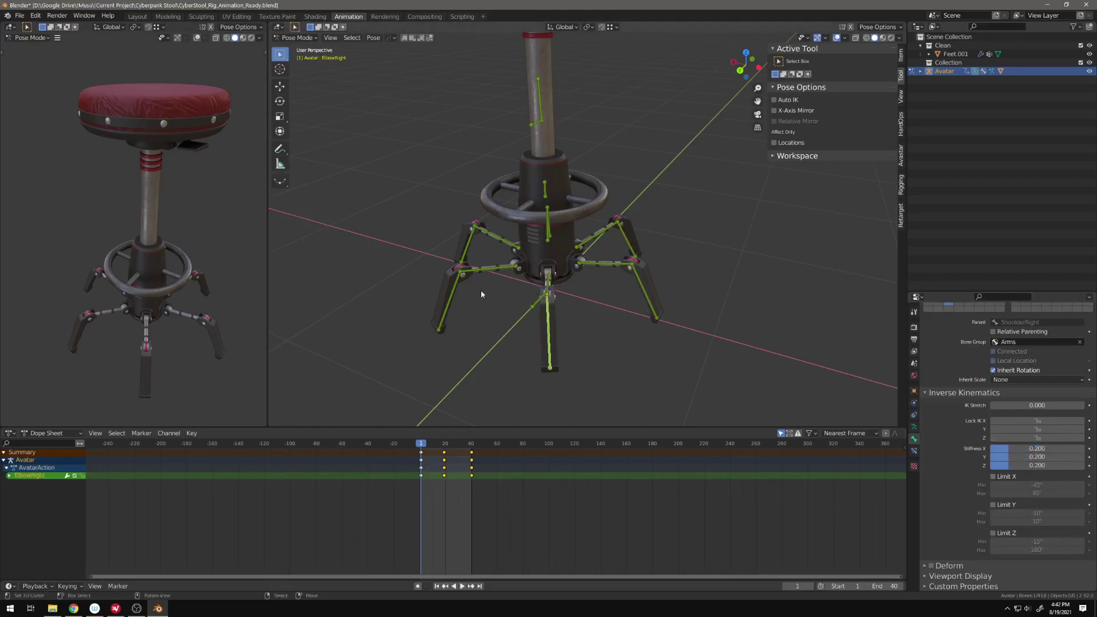
right_click(445, 296)
right_click(545, 283)
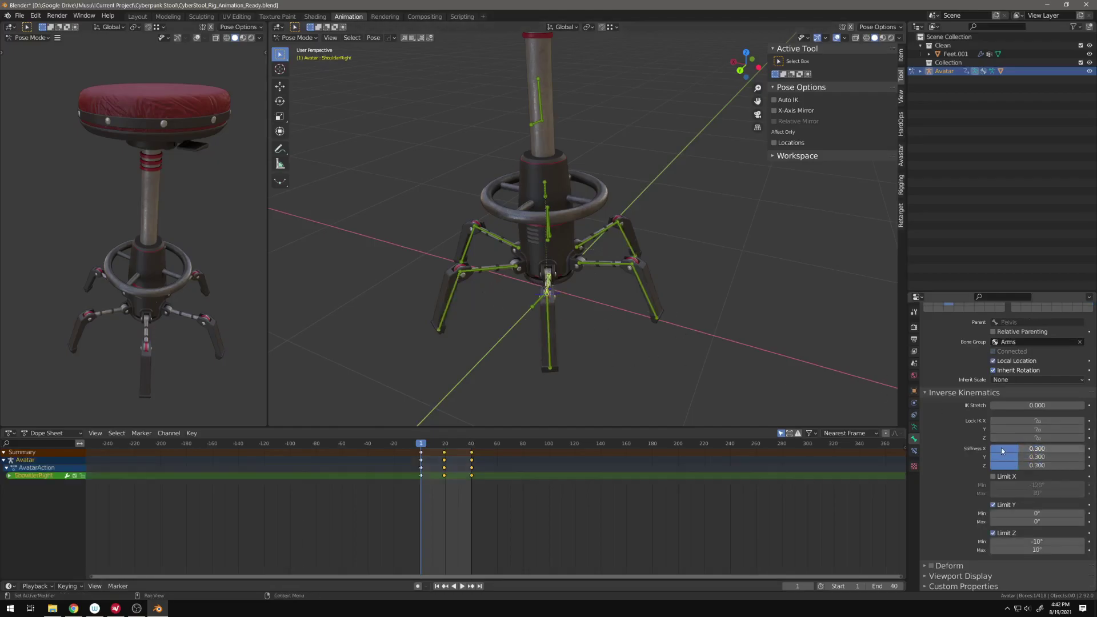
Test the lower leg bones around the stool, including ElbowLeft and AnkleRight, by moving each one and cancelling the move.
left_click(449, 296)
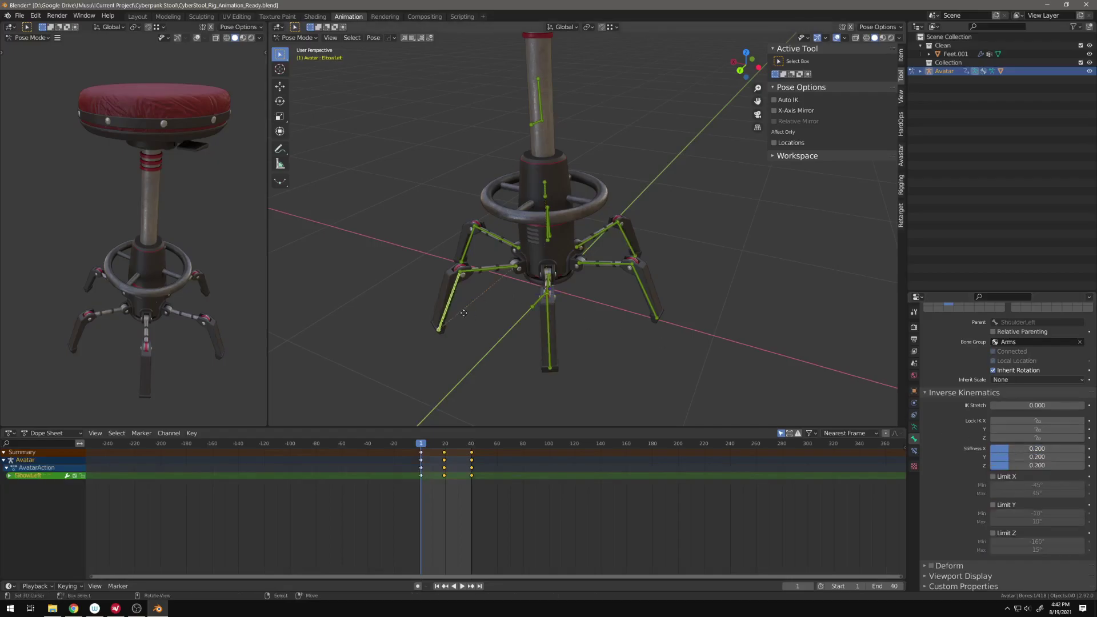
key("g")
right_click(416, 295)
left_click(466, 246)
key("g")
right_click(460, 227)
left_click(637, 243)
key("g")
key("Escape")
left_click(644, 283)
key("g")
key("Escape")
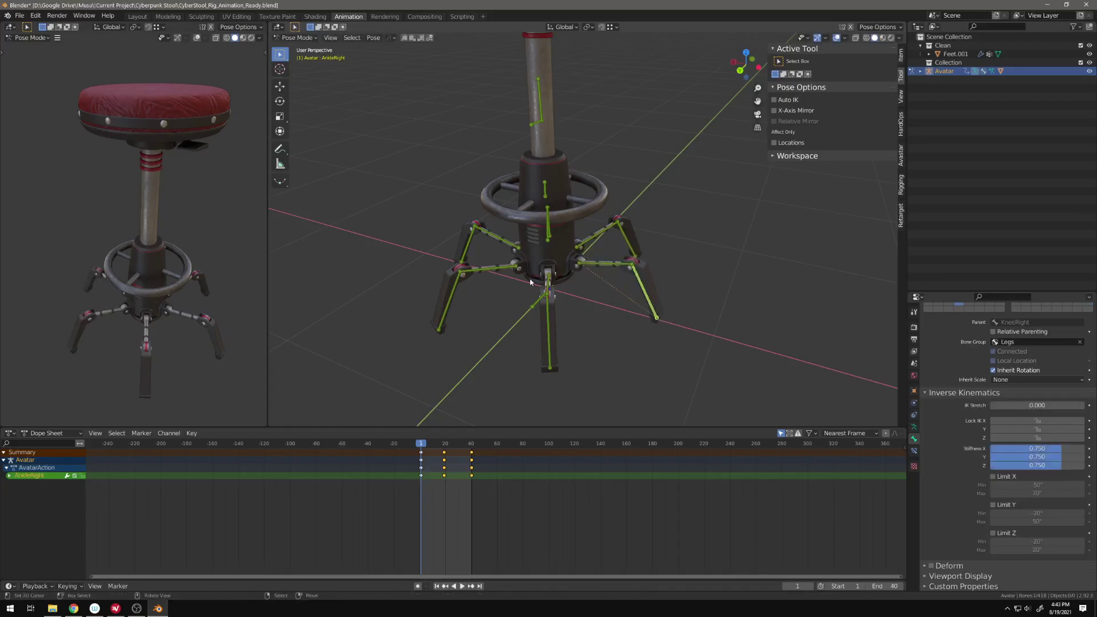
Compare the inverse kinematics limits of the upper leg bones, including KneeRight, KneeLeft, FootRight and ShoulderRight.
left_click(549, 292)
scroll(625, 328, "up", 2)
middle_click_drag(585, 331, 597, 290)
left_click(588, 230)
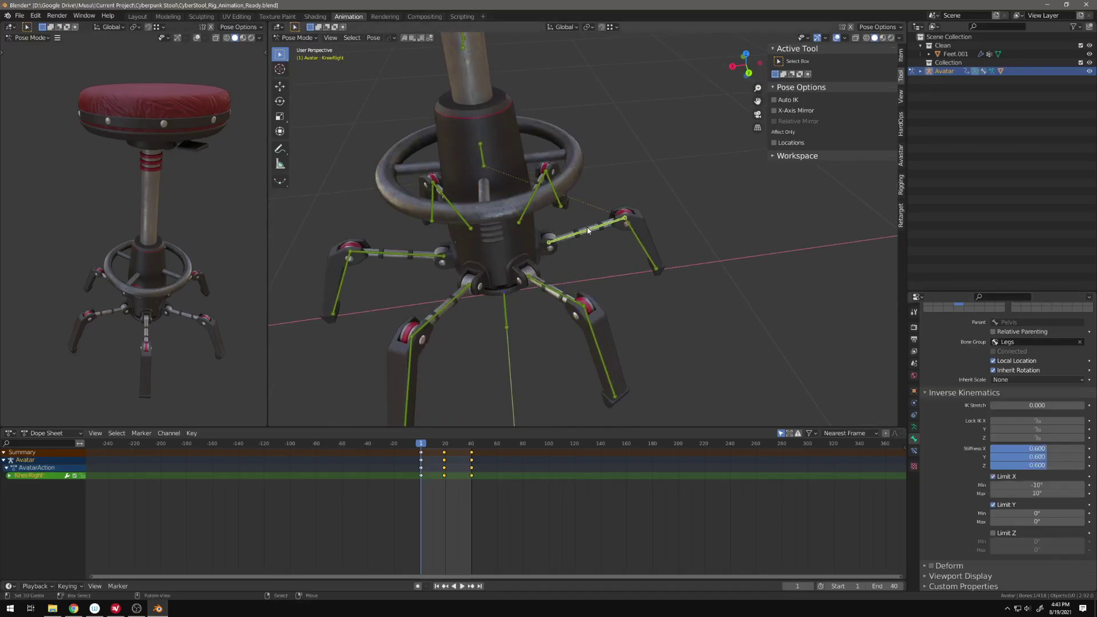
left_click(427, 332)
left_click(415, 261)
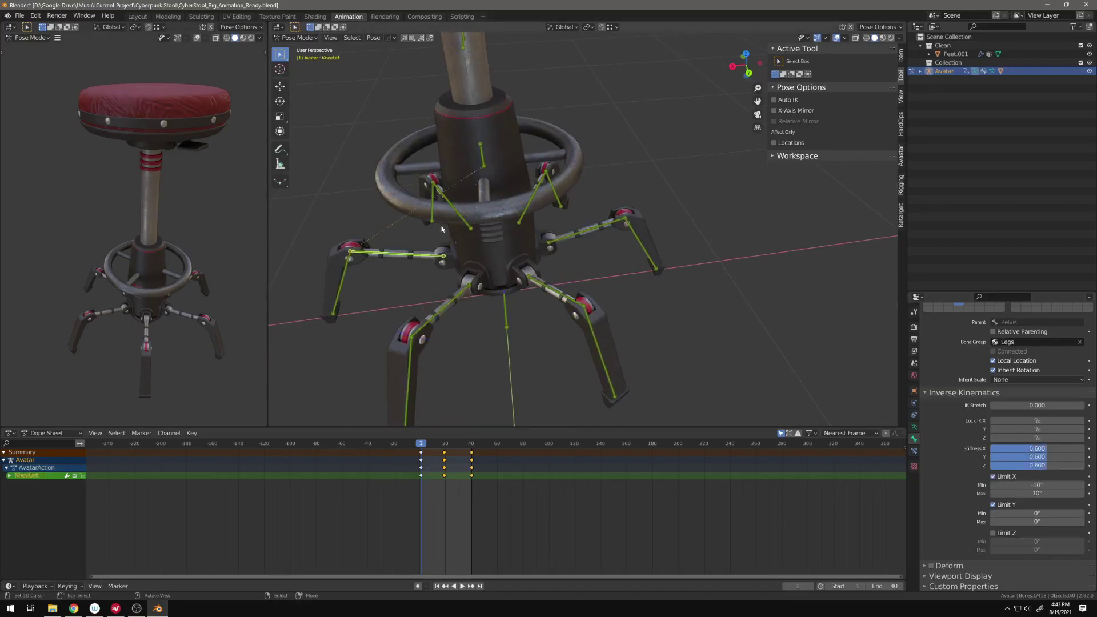
left_click(452, 208)
left_click(541, 190)
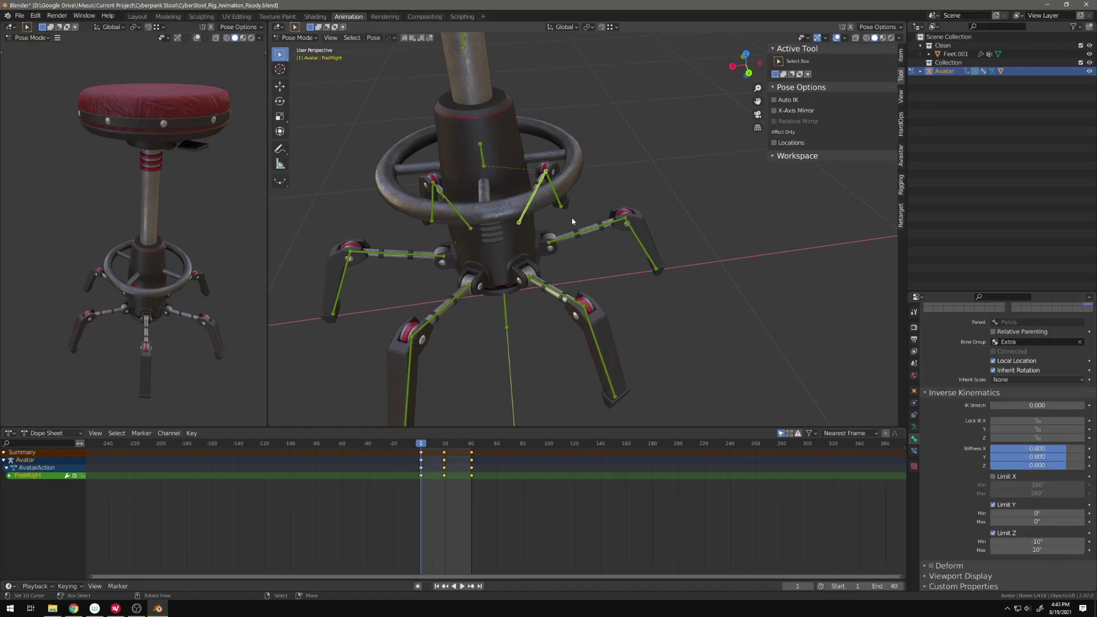
left_click(554, 293)
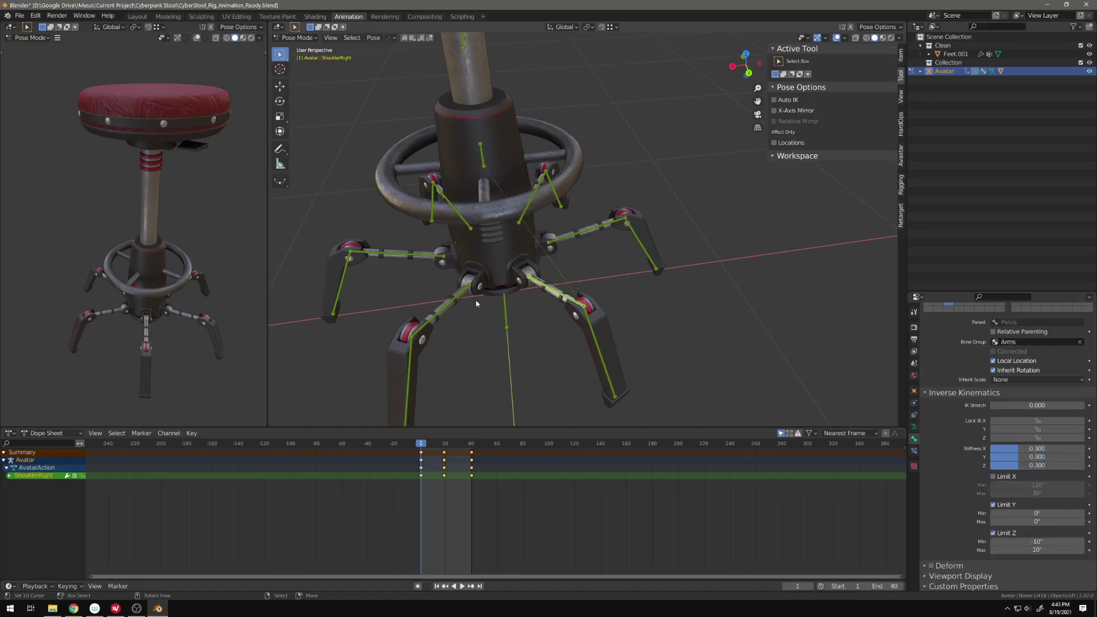
right_click(406, 262)
right_click(403, 253)
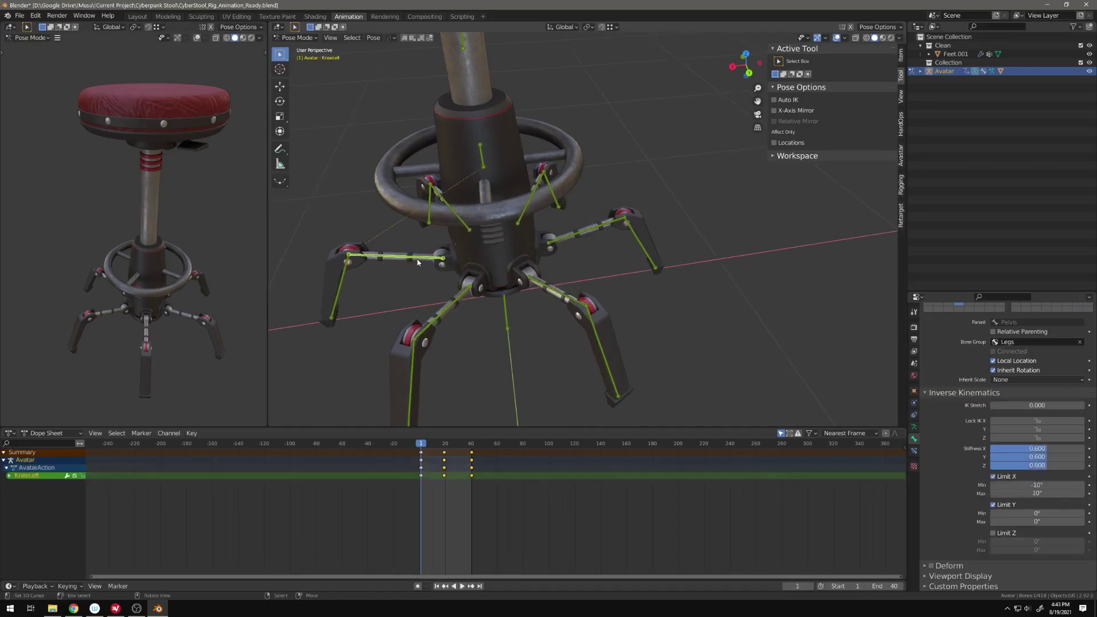
Try revealing the rig's hidden bones in Pose Mode, then undo the reveal.
scroll(445, 234, "down", 6)
scroll(474, 229, "up", 2)
middle_click_drag(523, 199, 514, 267, "shift")
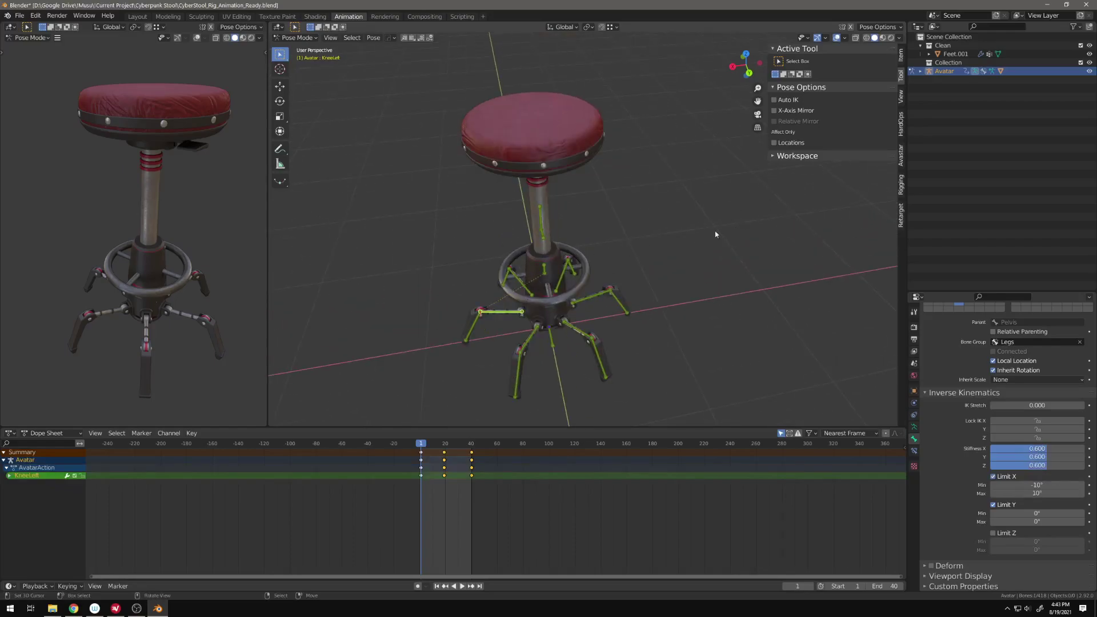
key("alt+h")
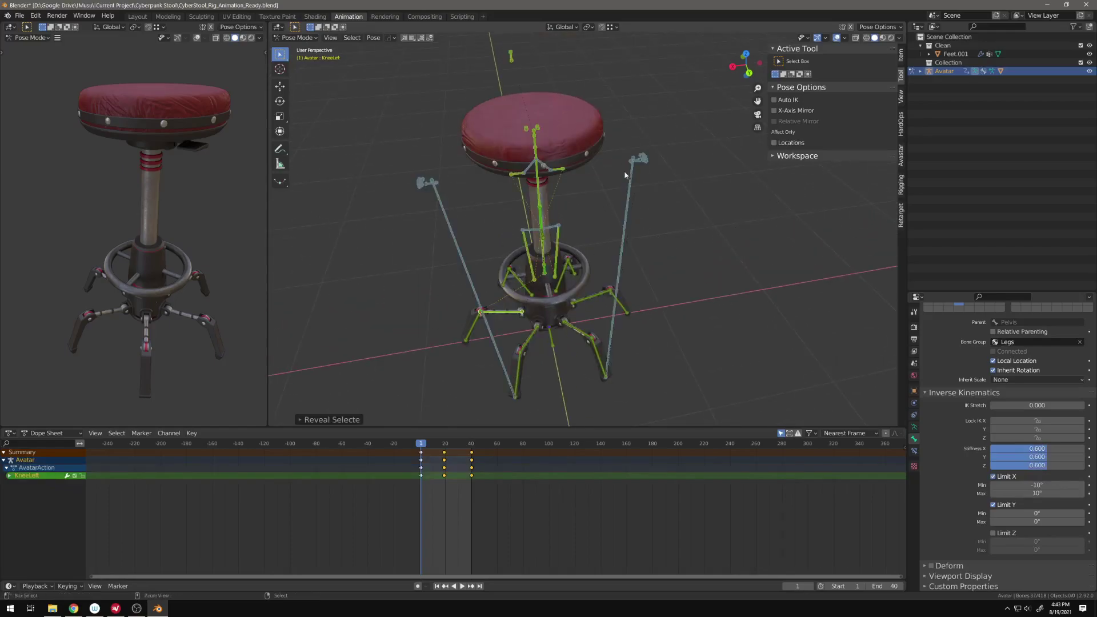
middle_click_drag(620, 175, 535, 147)
left_click(535, 147)
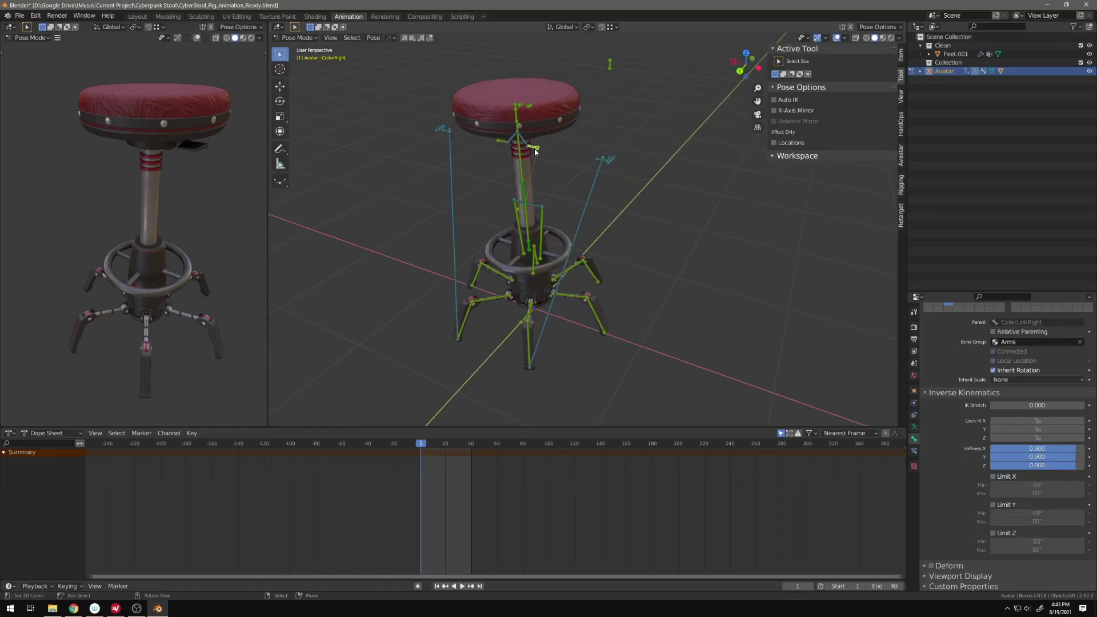
key("ctrl+z")
key("ctrl+z")
key("ctrl+z")
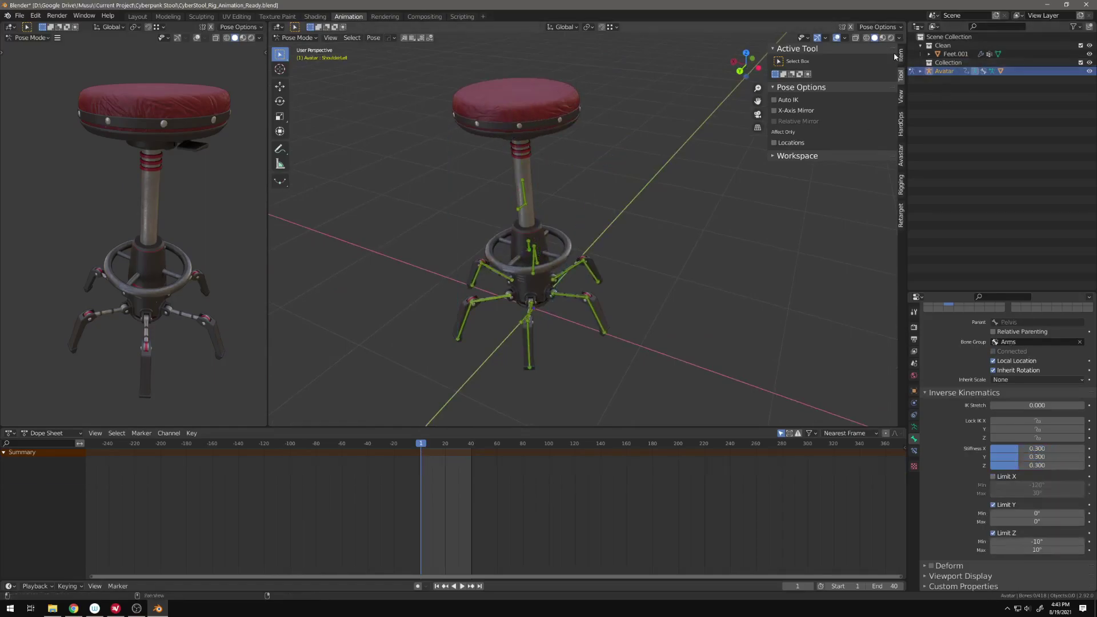
Switch the rig to Avastar's Joint Edit workflow preset and reveal all hidden bones.
left_click(901, 58)
left_click(901, 96)
left_click(902, 156)
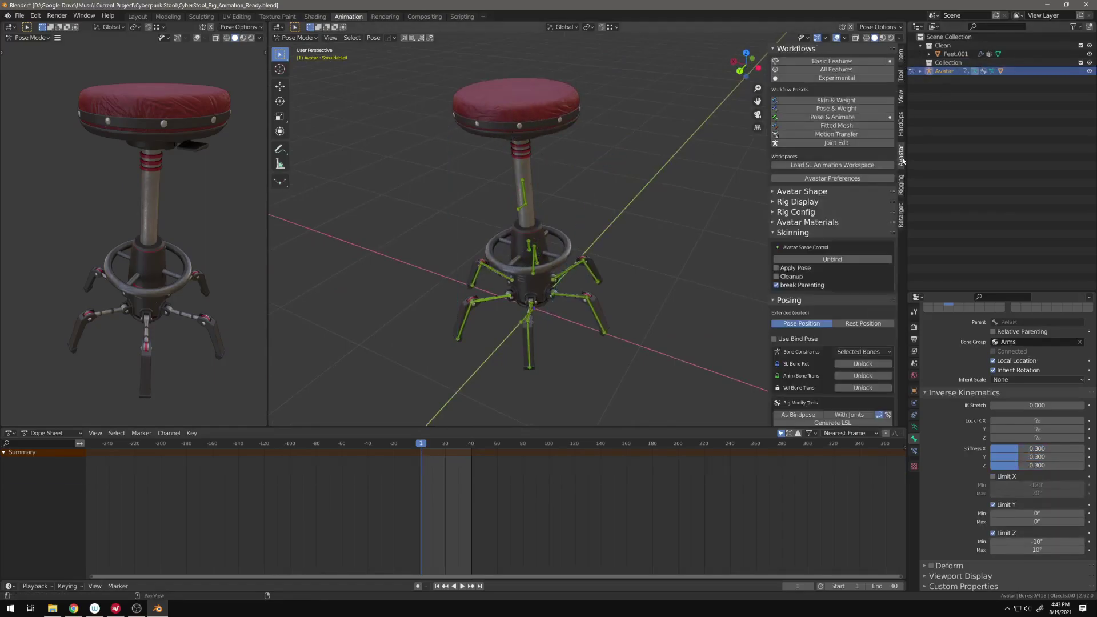
left_click(806, 237)
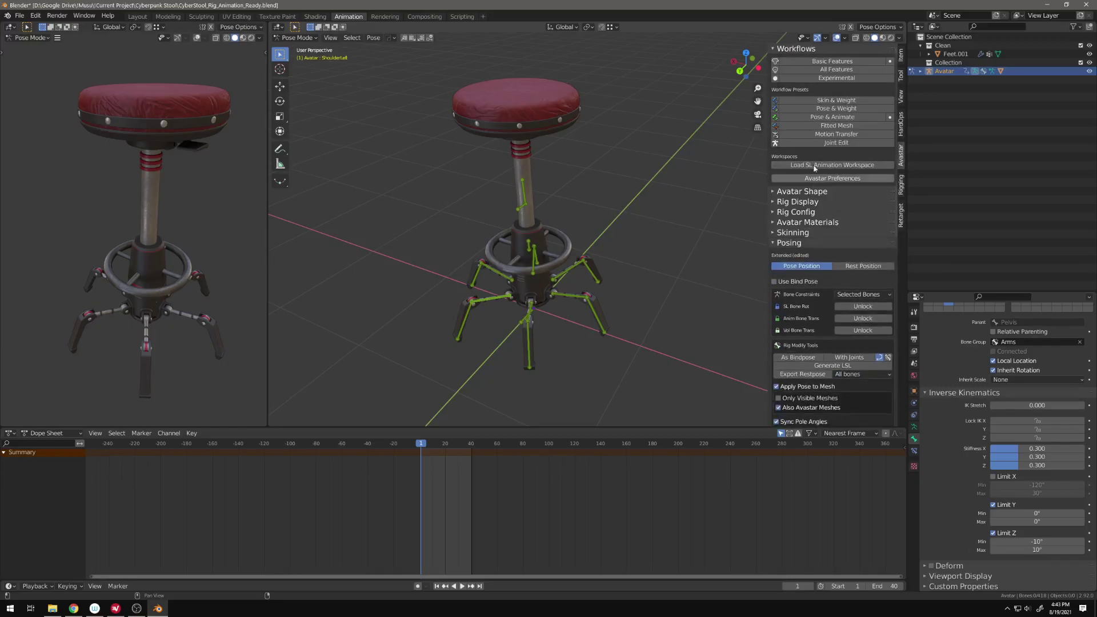
left_click(836, 142)
key("alt+h")
Select the long HandThumb0Left and HandThumb0Right bones beside the stool and hide them.
right_click(568, 259)
middle_click_drag(565, 259, 590, 242)
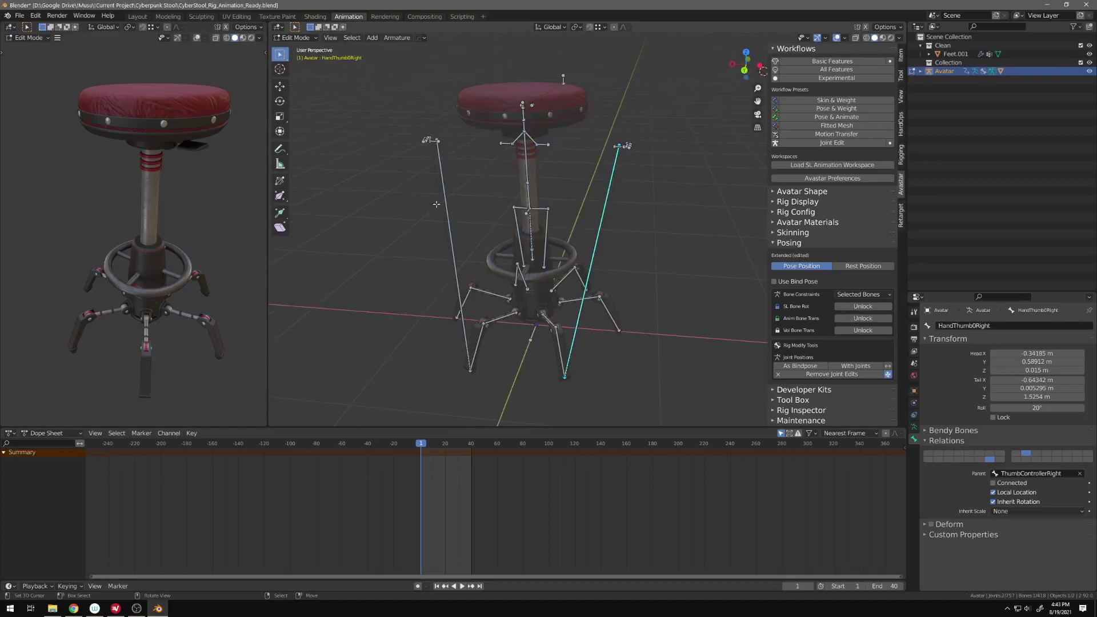
right_click(443, 166)
middle_click_drag(446, 174, 525, 244)
right_click(642, 244, "shift")
middle_click_drag(643, 243, 514, 254)
left_click(455, 257, "shift")
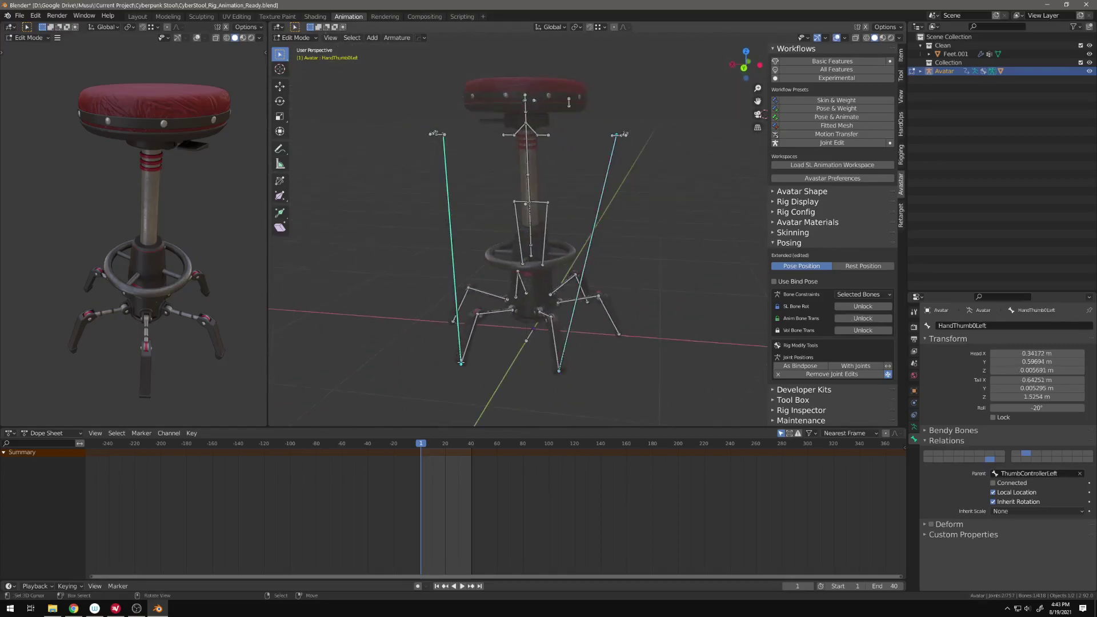
left_click(582, 199, "shift")
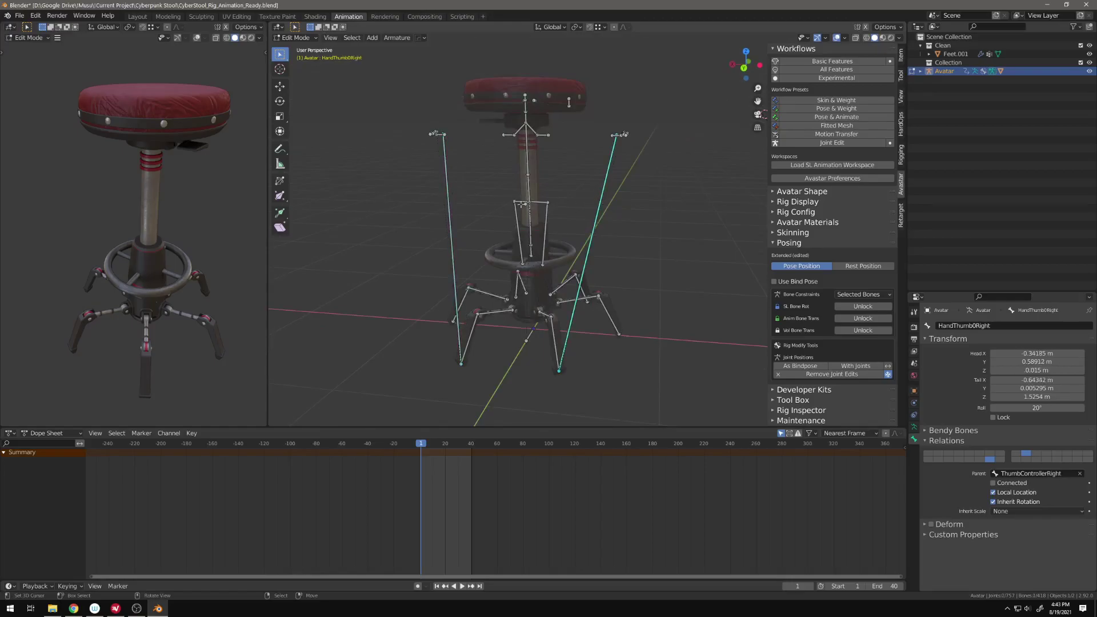
right_click(452, 206)
key("h")
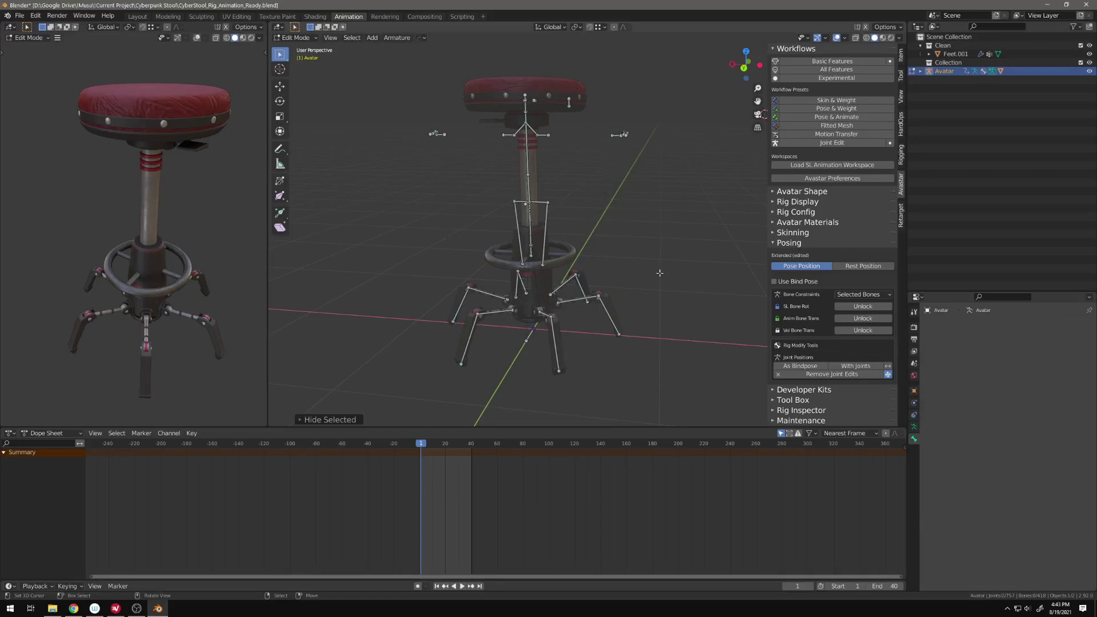
Select the KneeRight bone and switch the rig to Avastar's Pose & Animate workflow preset.
left_click(594, 298)
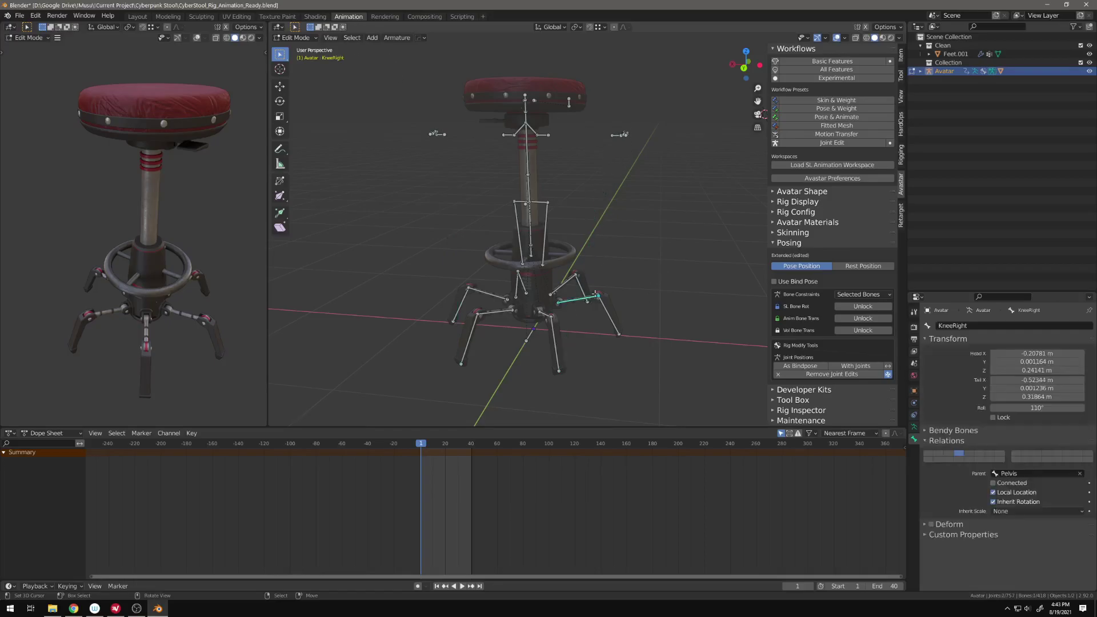
left_click(462, 586)
left_click(461, 587)
left_click(437, 587)
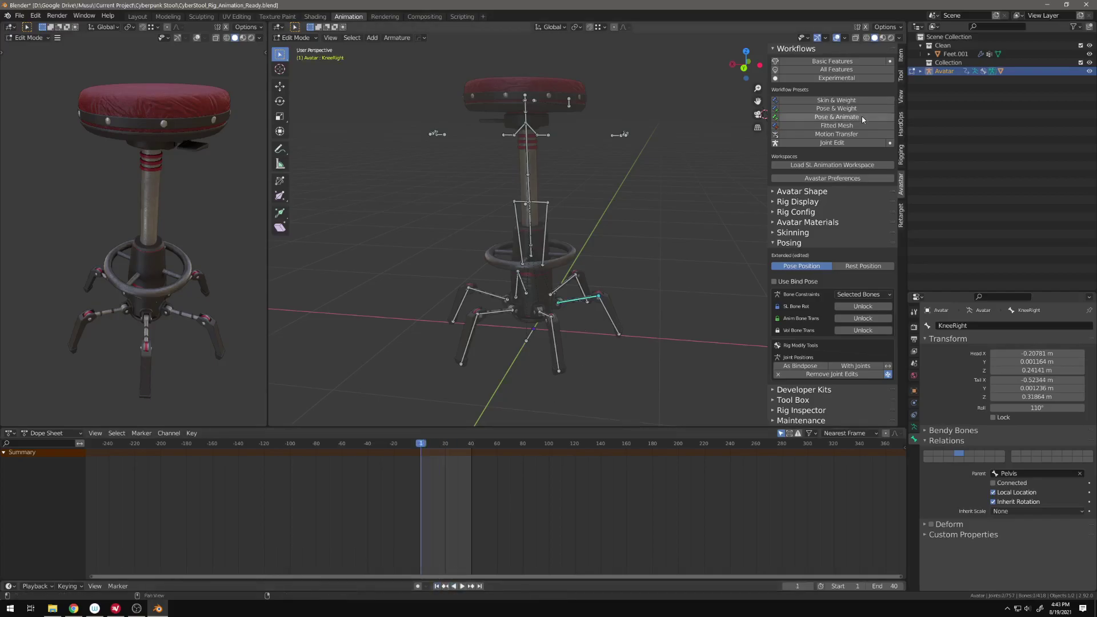
left_click(835, 116)
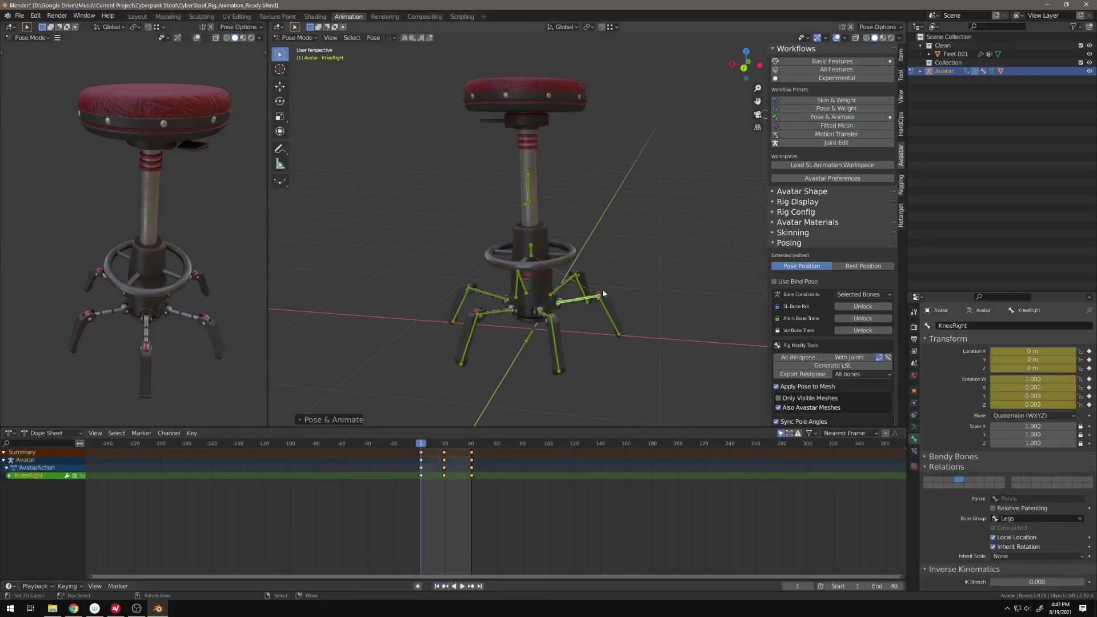
Select the upper leg bones together, including KneeRight, ShoulderLeft and FootLeft, and play their keyframed animation.
left_click(507, 312)
left_click(495, 297, "shift")
left_click(557, 291, "shift")
left_click(551, 319, "shift")
left_click(548, 315, "shift")
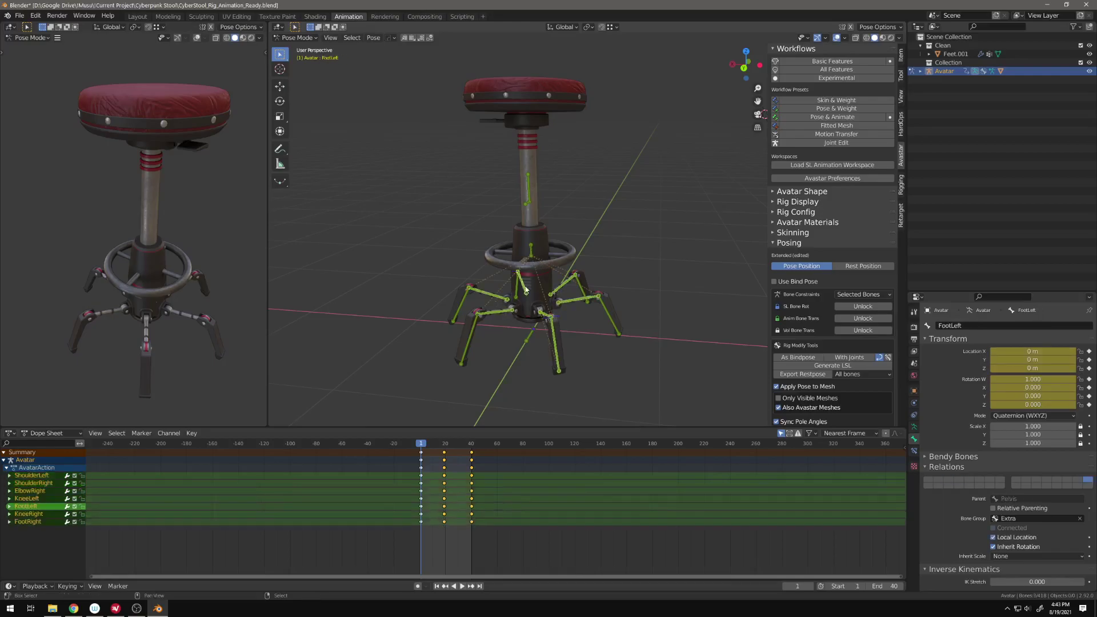
key("space")
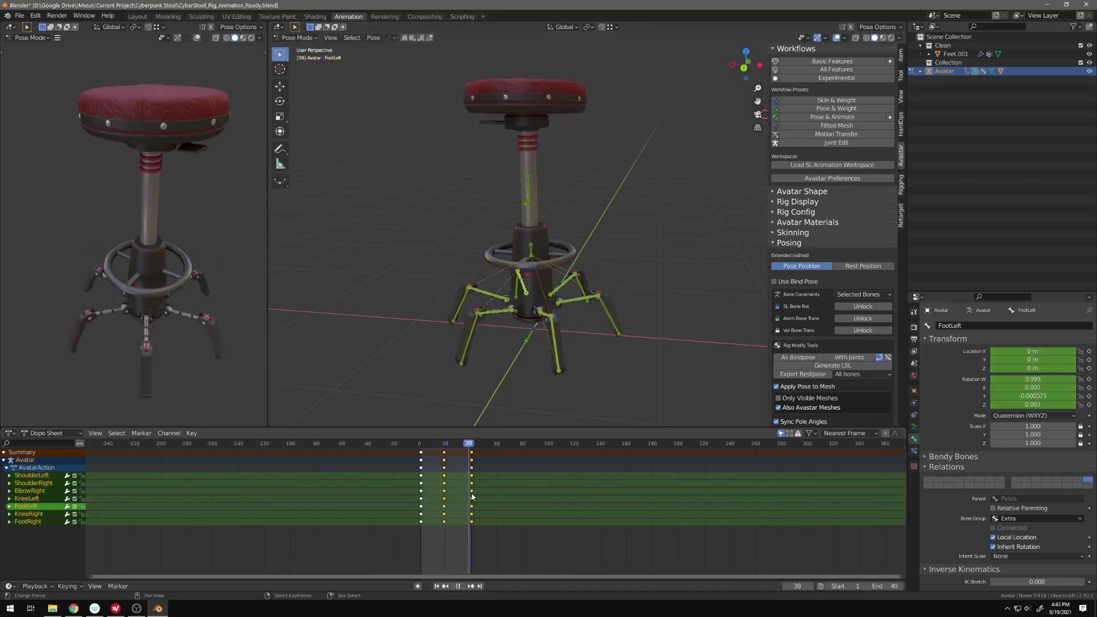
Stop playback, select all visible bones to list their keyframes, and return the playhead to frame 1.
key("Escape")
key("a")
key("Delete")
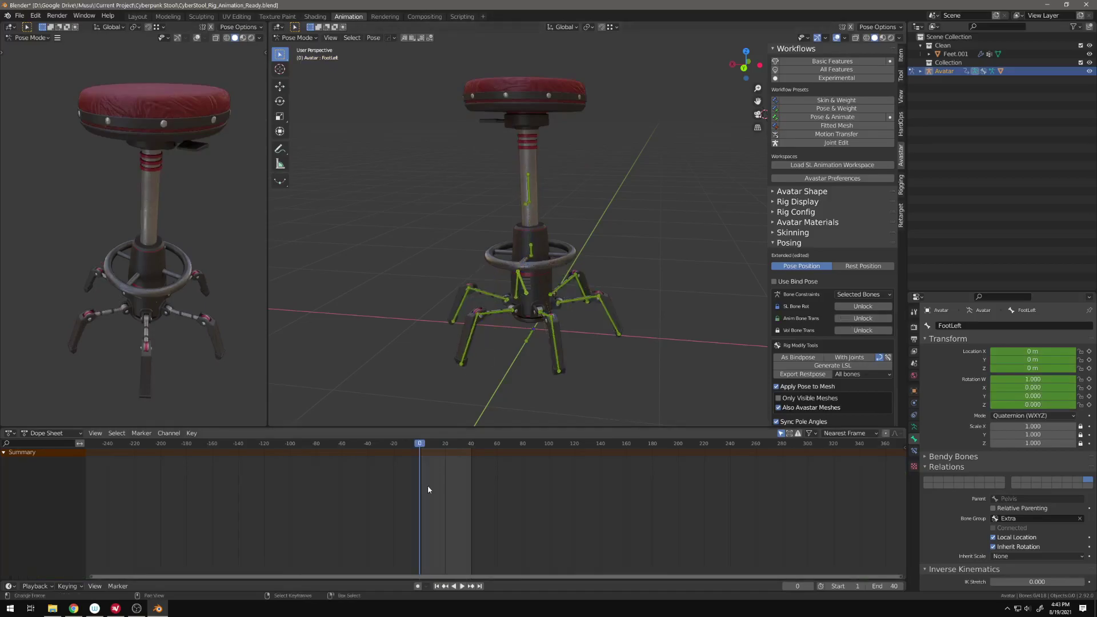
key("ctrl+z")
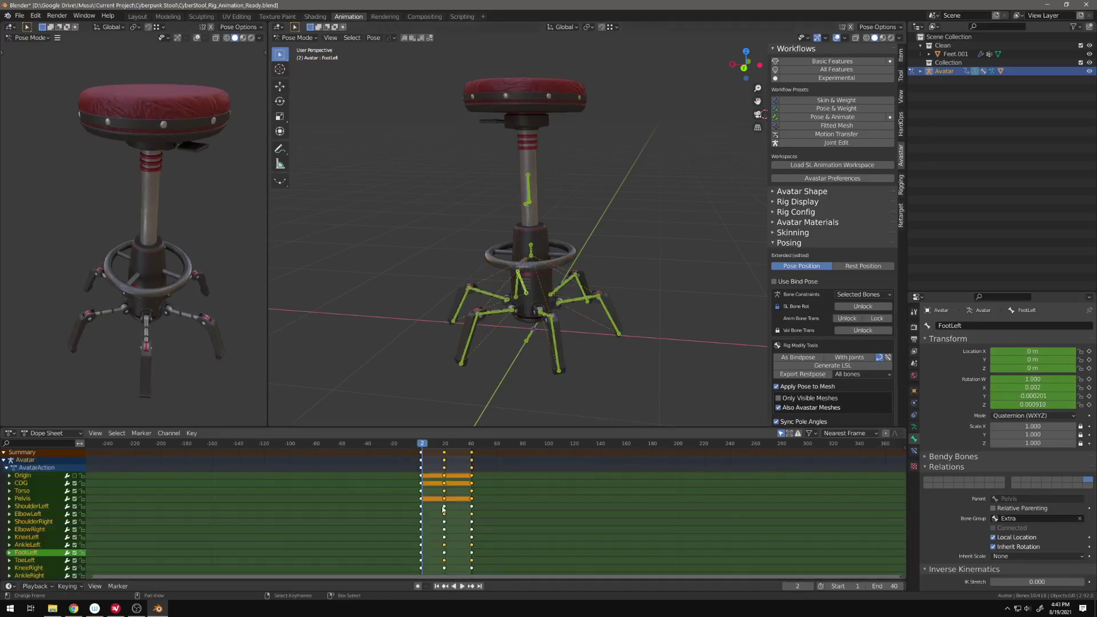
left_click_drag(438, 505, 421, 488)
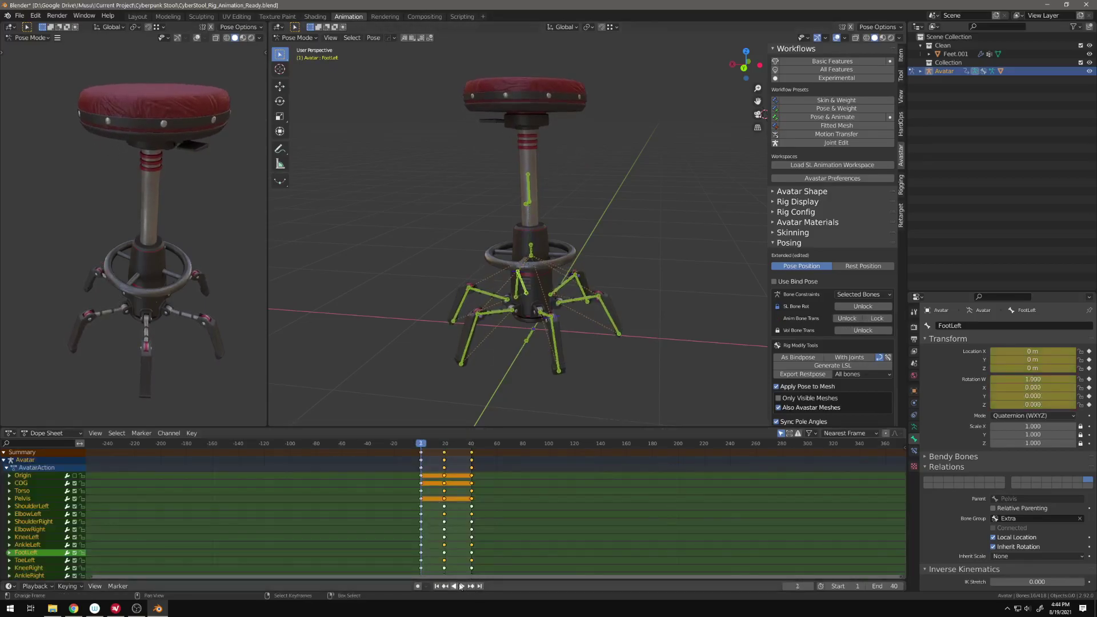
Play the stool animation in front view, annotate a letter D beside the stool, and stop playback at frame 1.
left_click(461, 587)
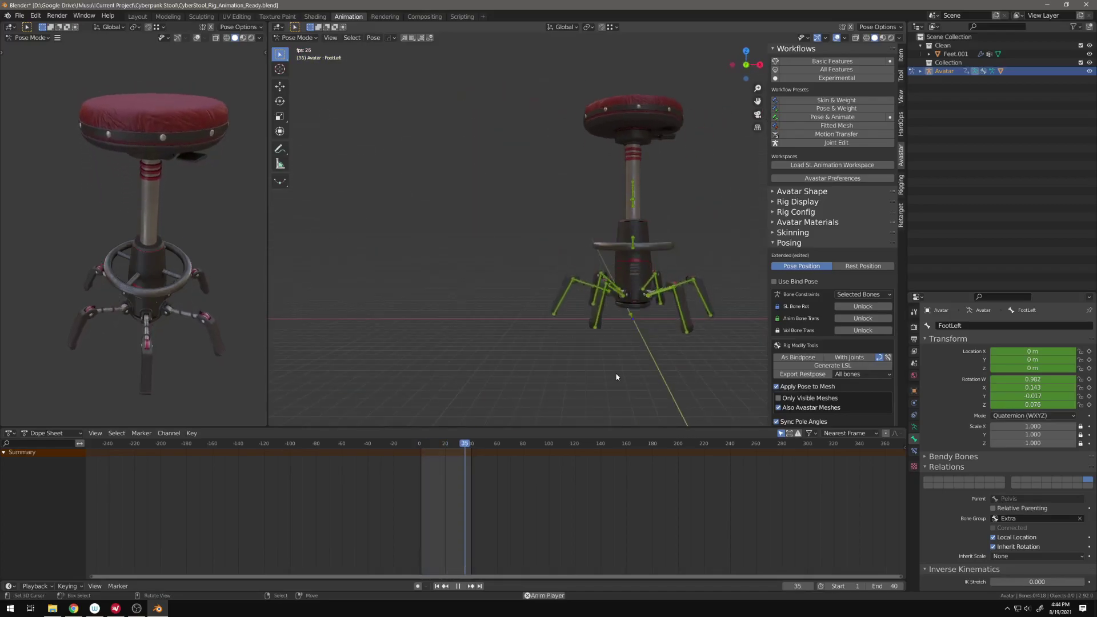
key("KP_1")
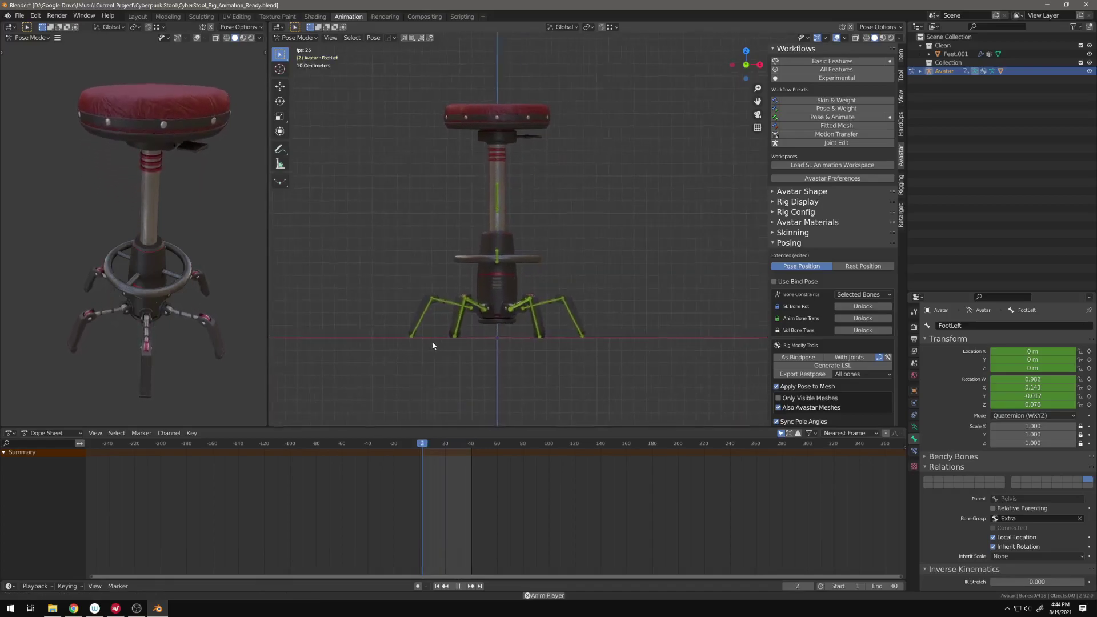
middle_click_drag(589, 277, 518, 307, "shift")
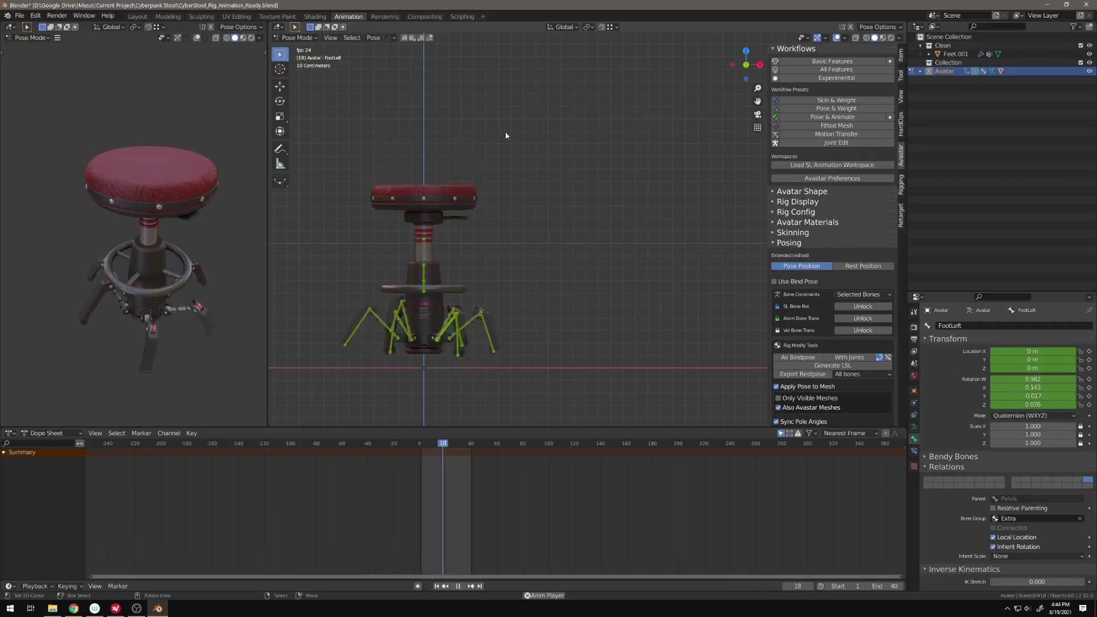
key("d")
left_click_drag(598, 150, 628, 130)
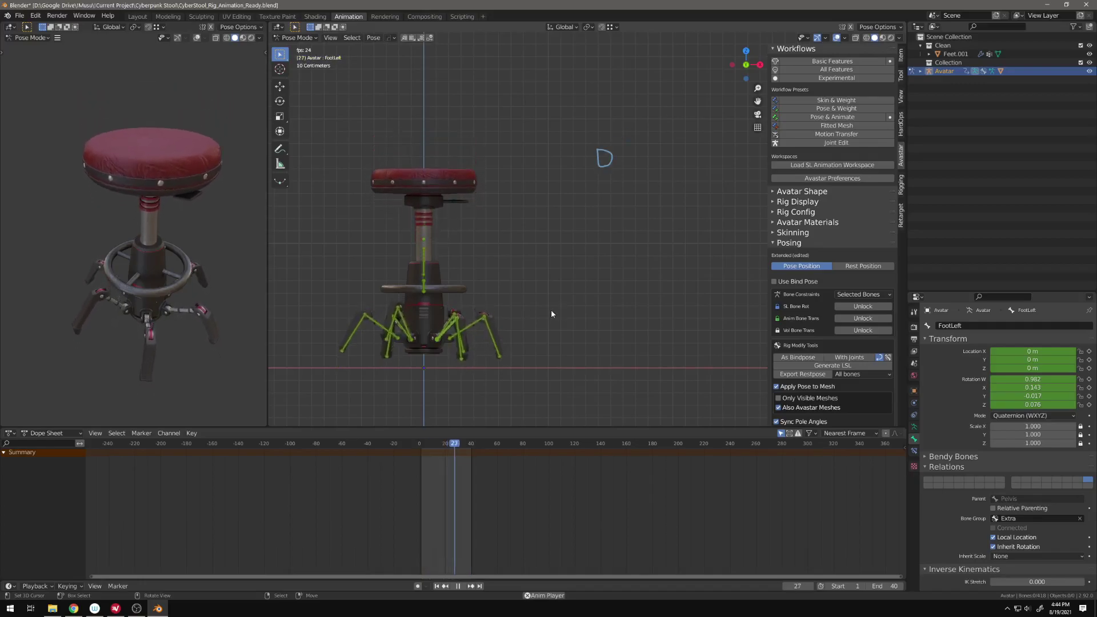
left_click(457, 586)
left_click(445, 586)
Check the lower leg bones one by one, including AnkleLeft and ToeLeft, with their keyframes at frame 1.
left_click(530, 378)
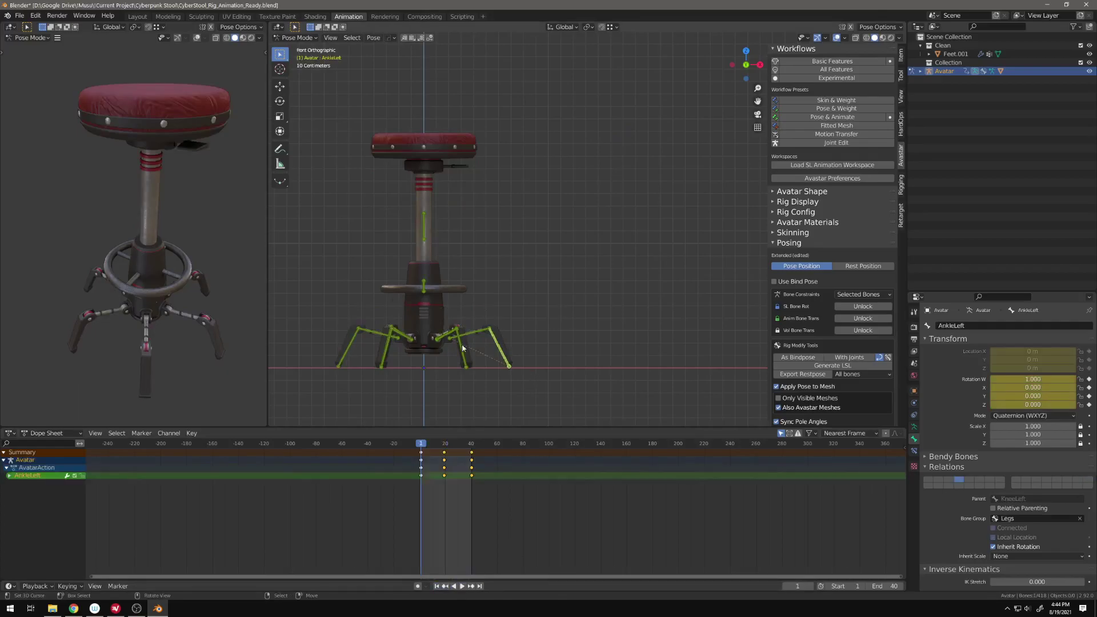
left_click(360, 344)
left_click(403, 341)
left_click(467, 348)
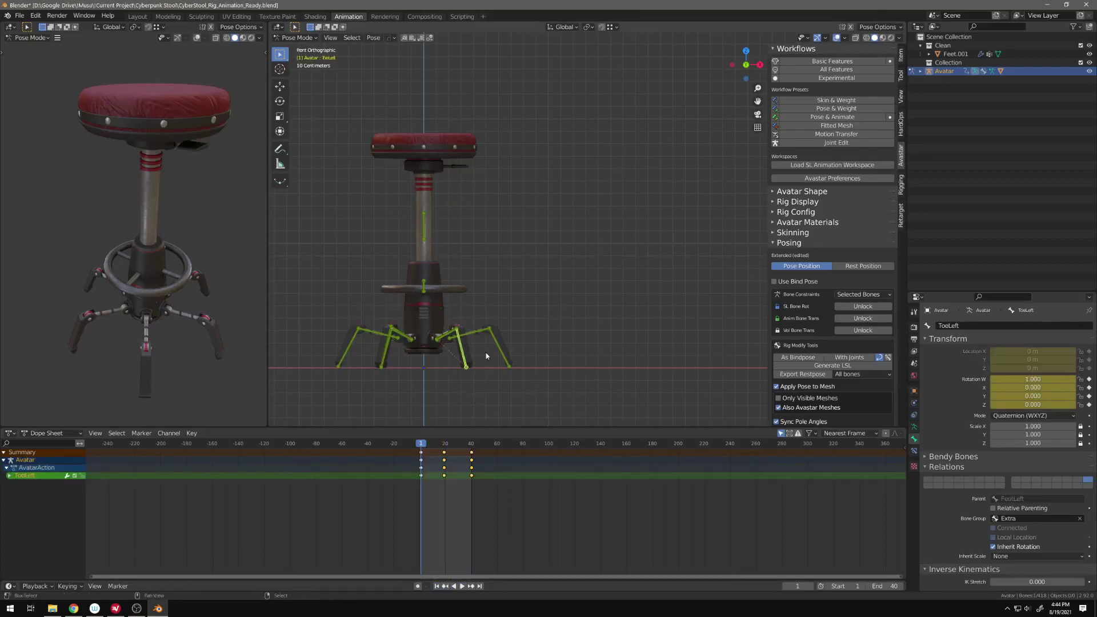
middle_click_drag(488, 352, 530, 362, "shift")
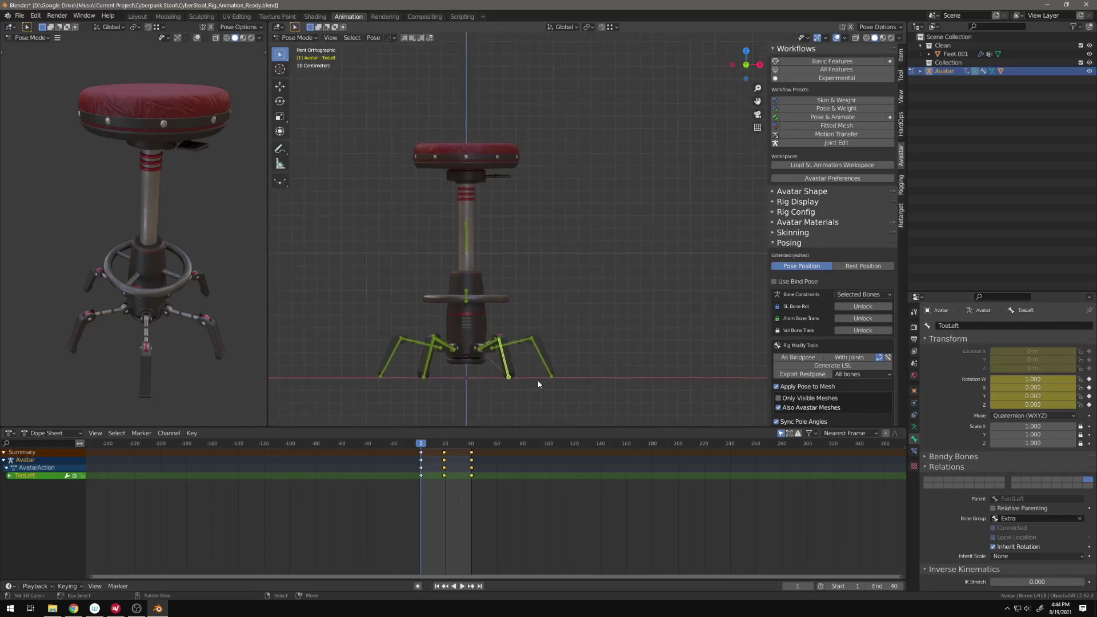
middle_click_drag(538, 383, 527, 394)
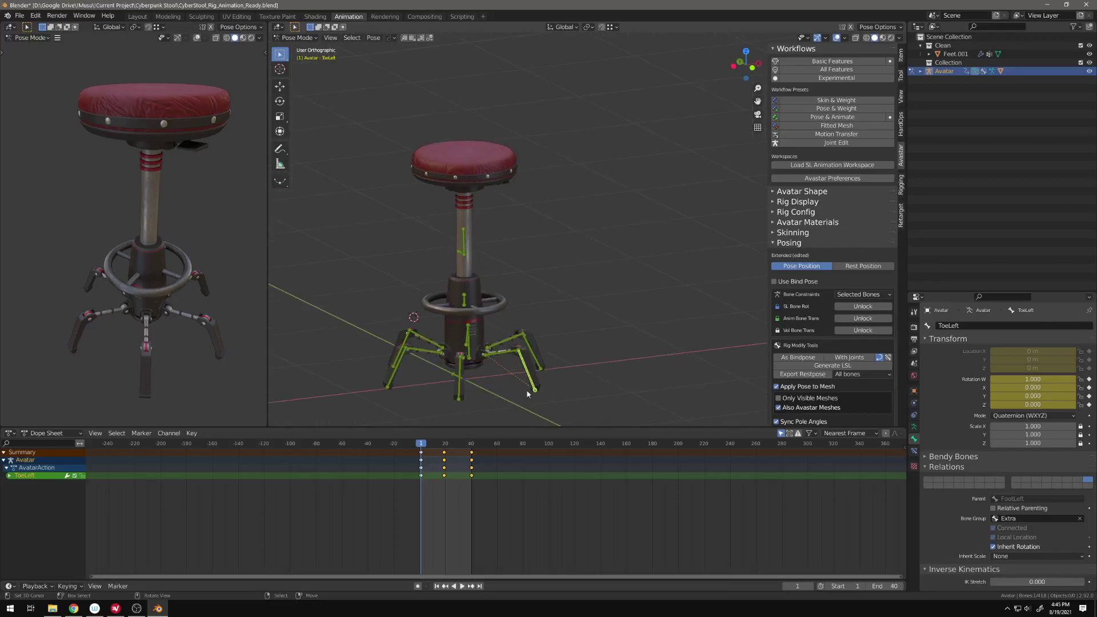
left_click(530, 351)
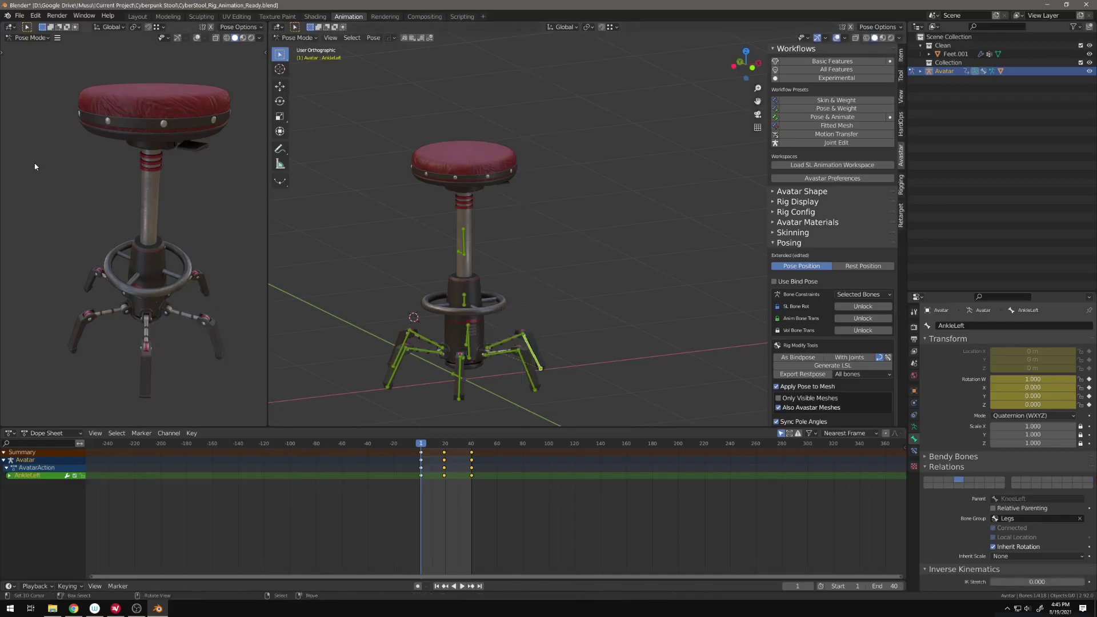